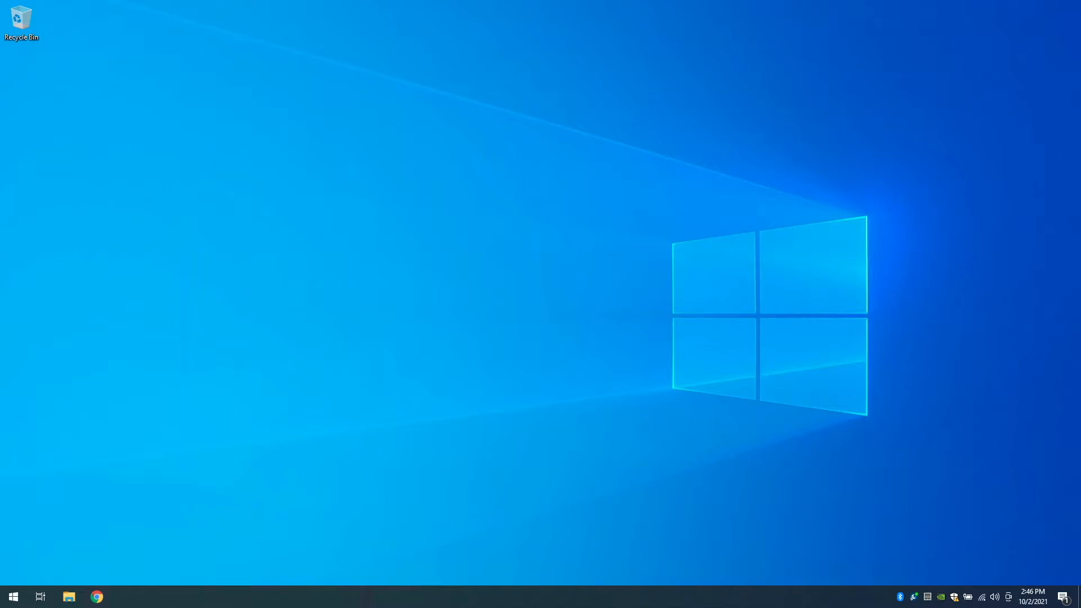
Open Chrome, search Google for "virtualbox" and go to the Oracle VM VirtualBox website.
click(97, 597)
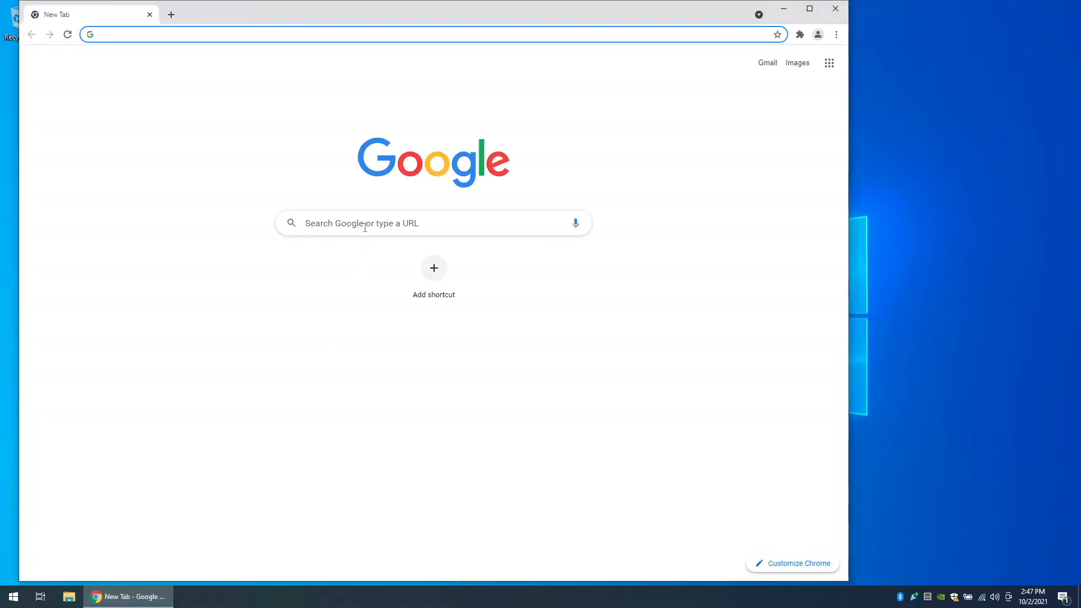
click(365, 228)
text(virtu)
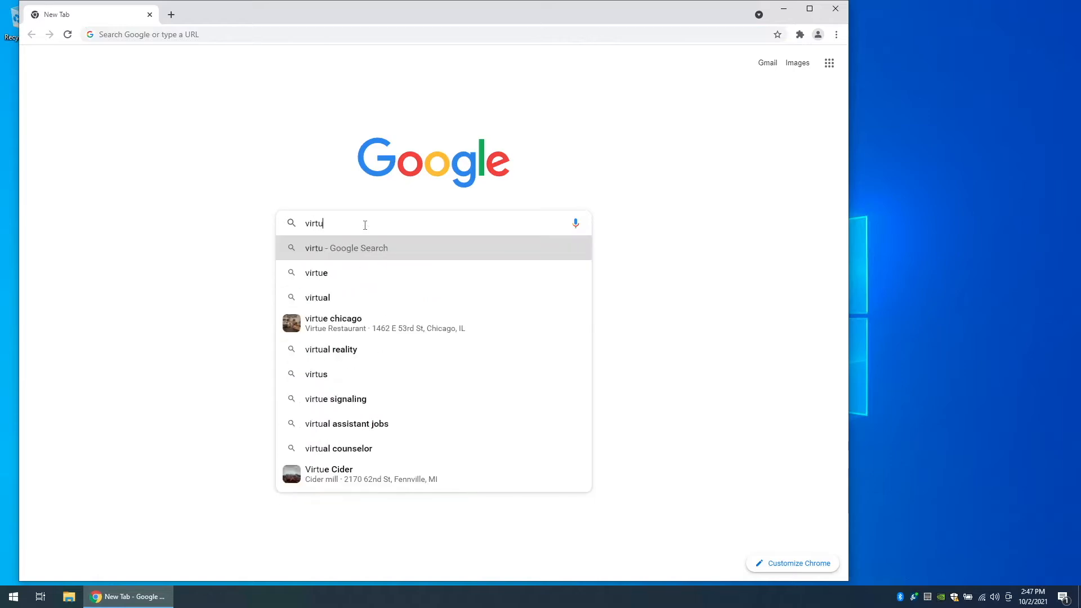
text(albox)
key(Return)
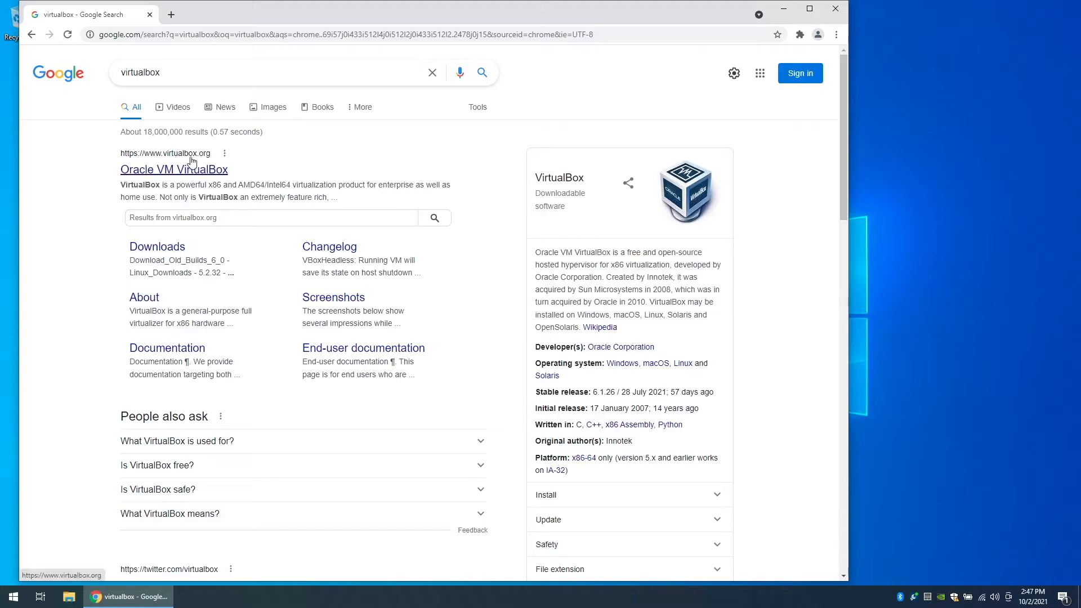
click(162, 171)
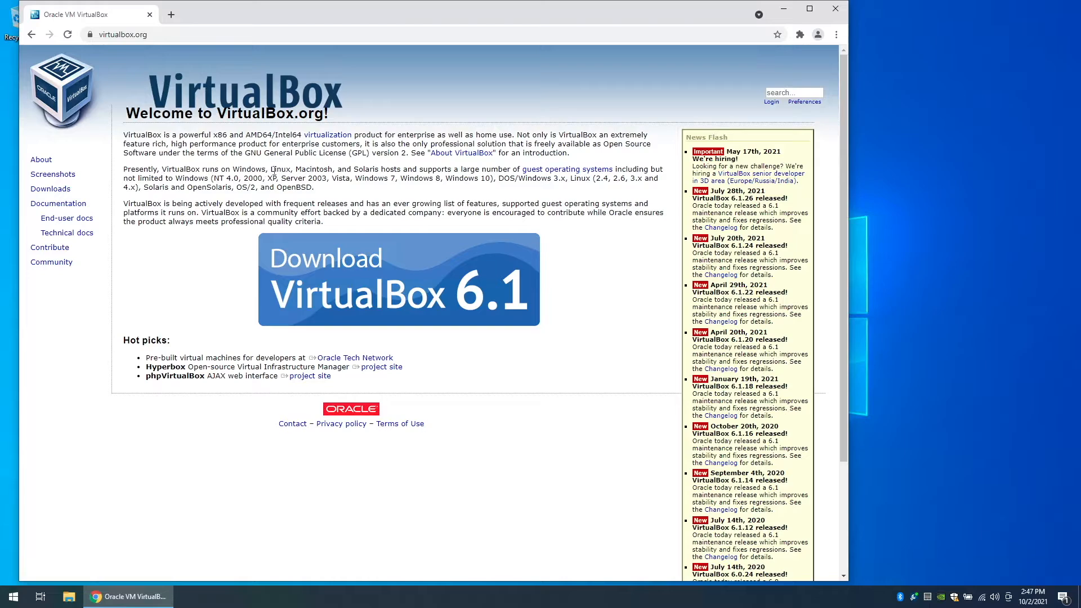
Check the system requirements in the end-user documentation and return to the VirtualBox home page.
click(62, 224)
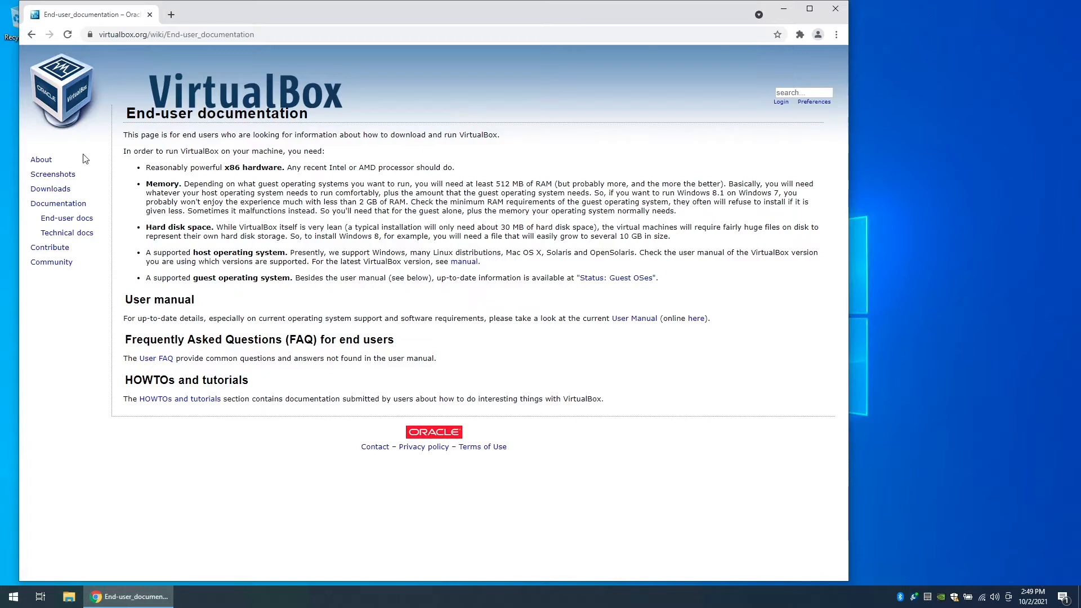
click(65, 84)
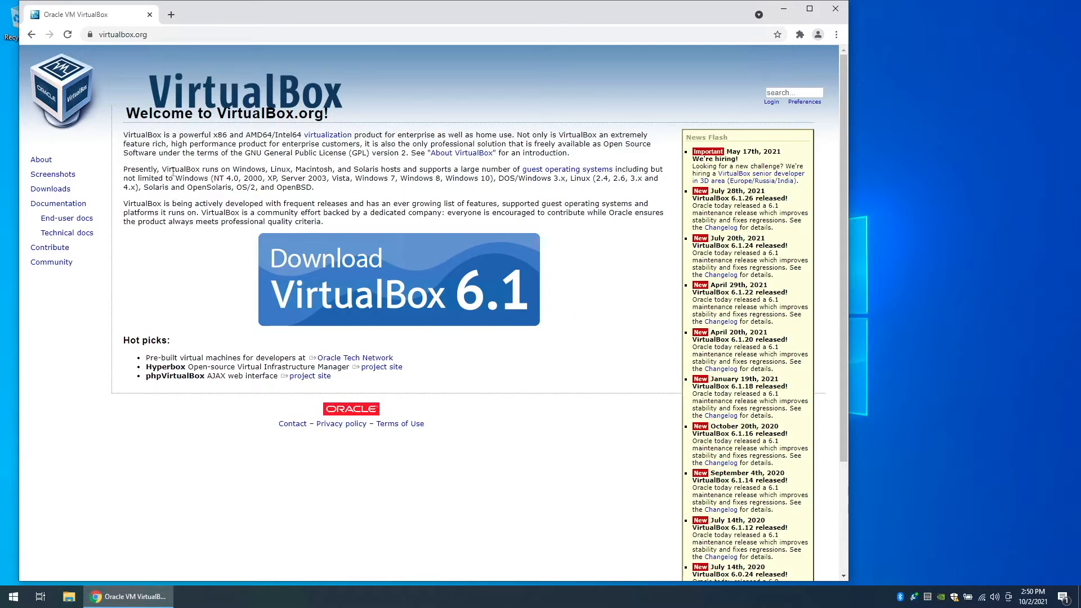
Download the VirtualBox 6.1.26 package for Windows hosts and the matching Extension Pack for all supported platforms.
click(376, 272)
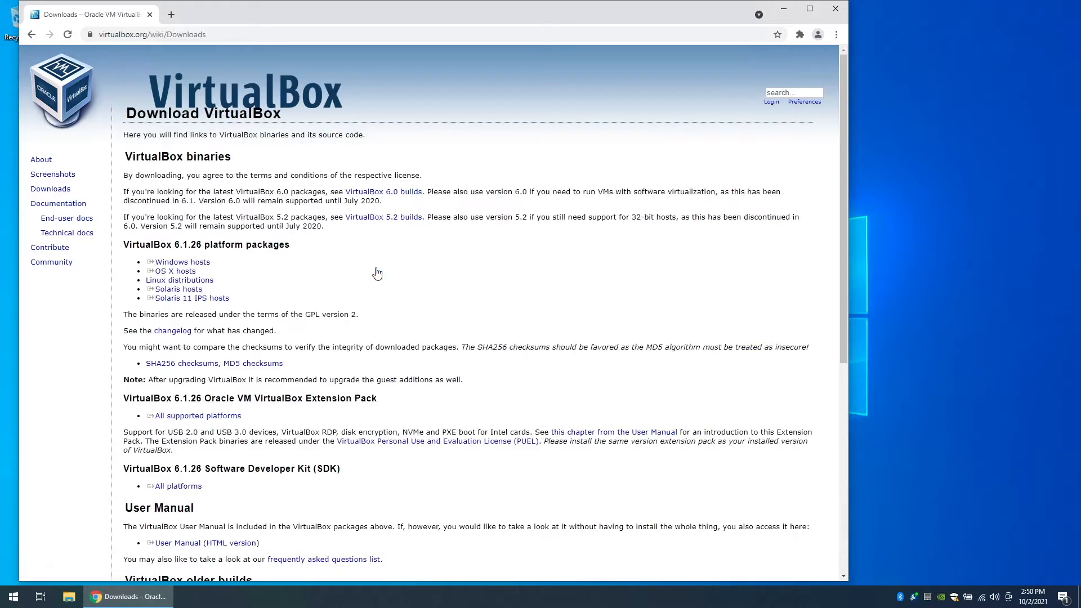
click(203, 267)
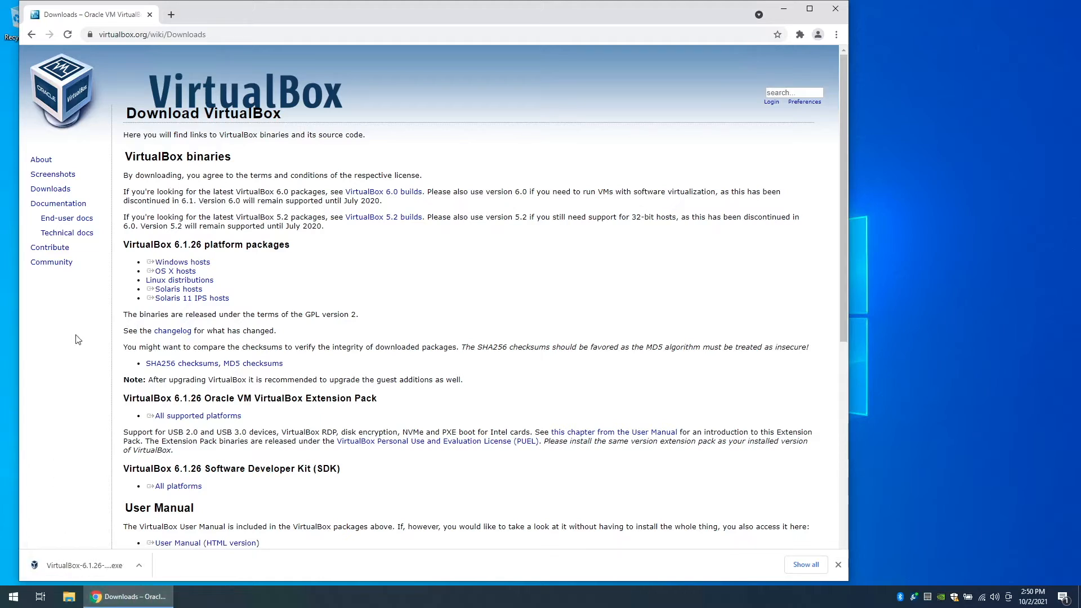
double_click(145, 401)
click(238, 397)
triple_click(202, 416)
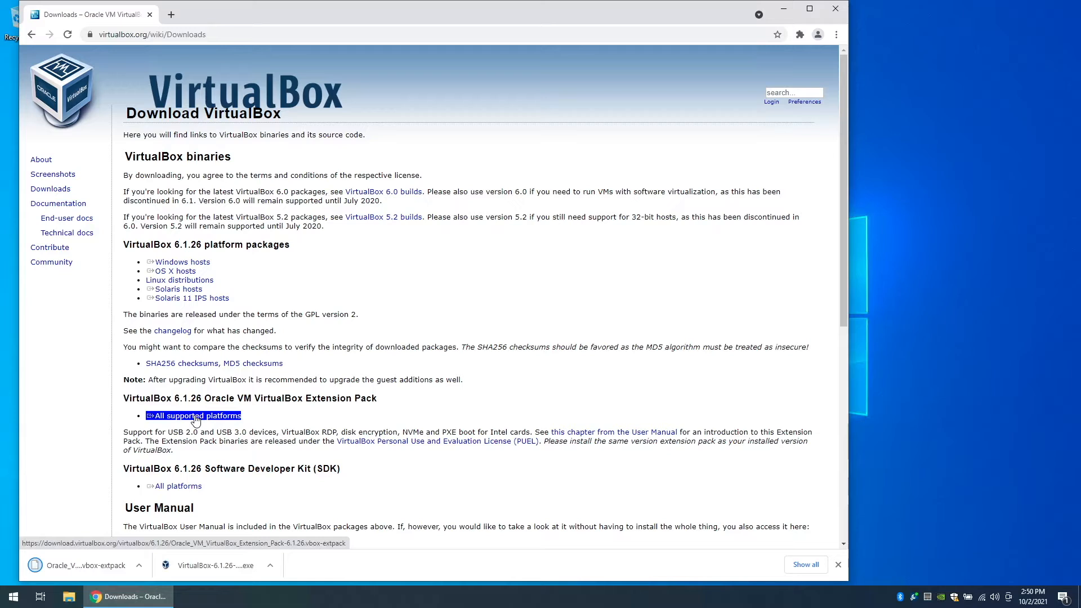
click(56, 367)
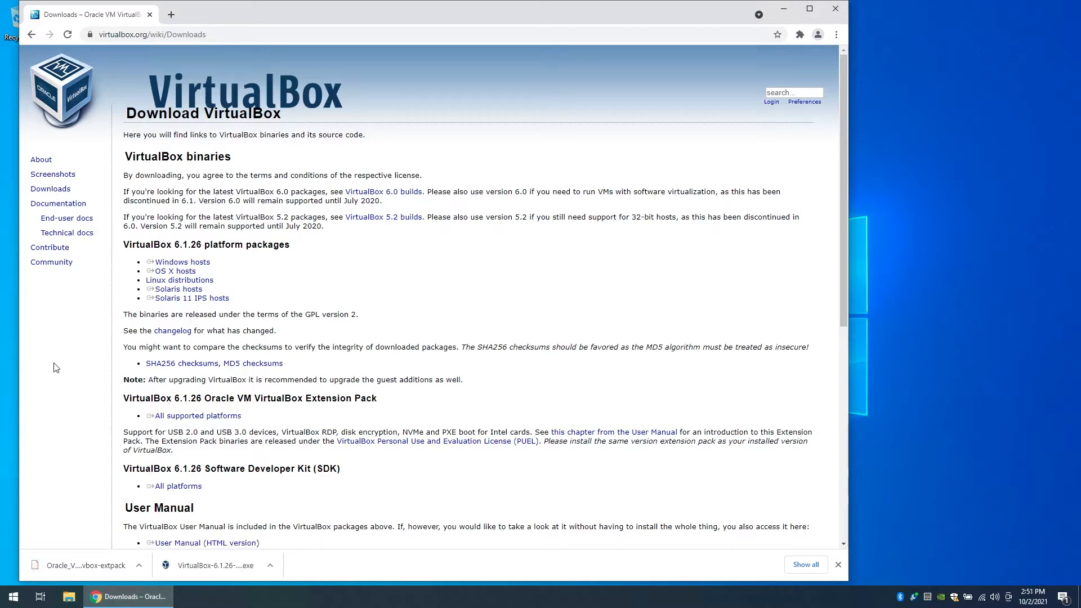
Show the downloaded VirtualBox-6.1.26-145957-Win.exe in its folder and run the installer.
click(269, 564)
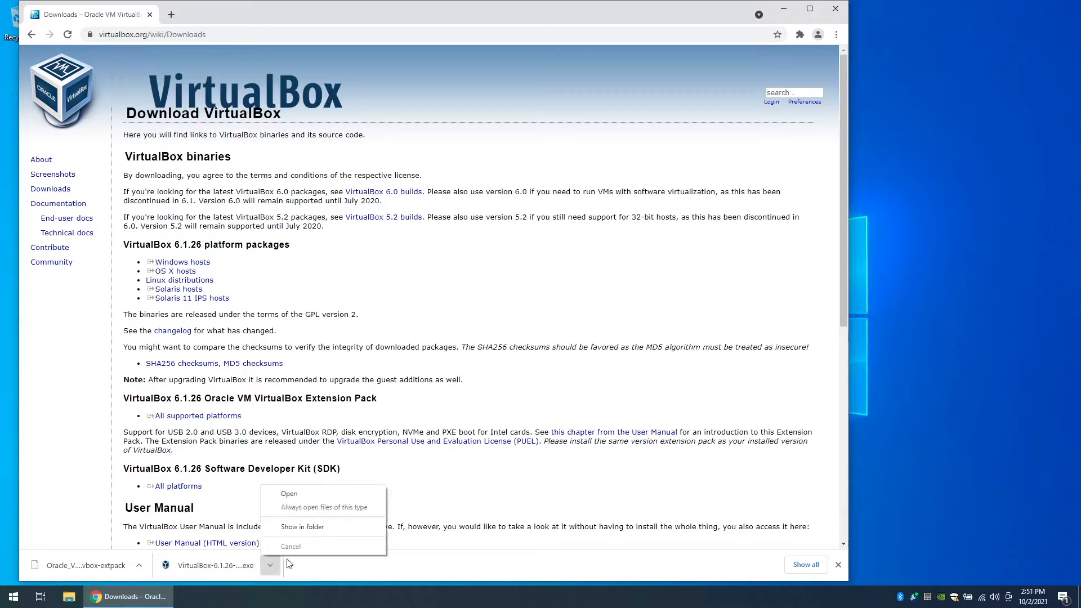
click(298, 527)
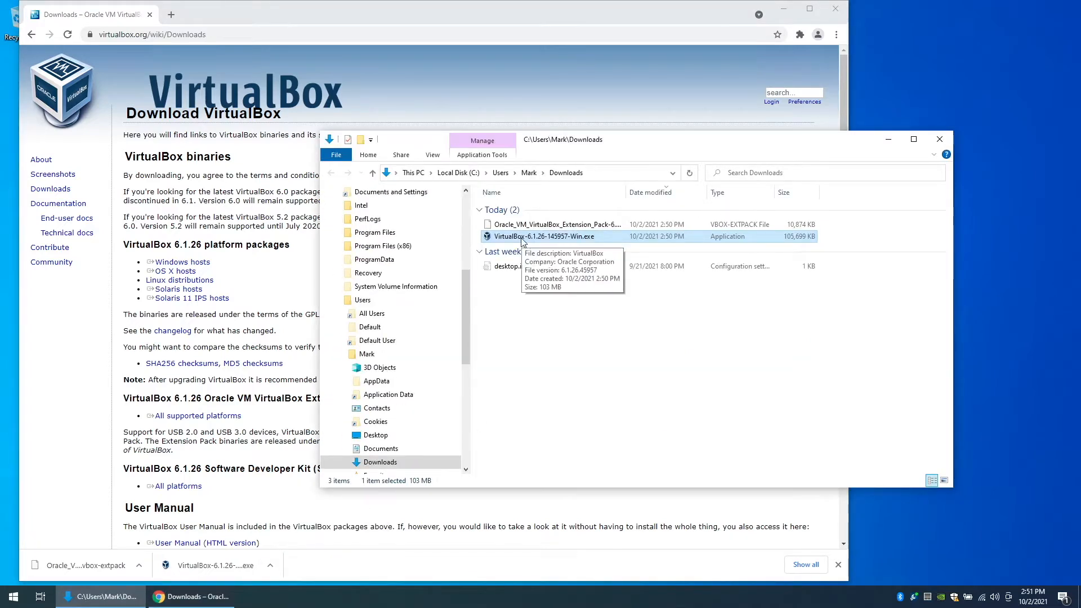
double_click(522, 236)
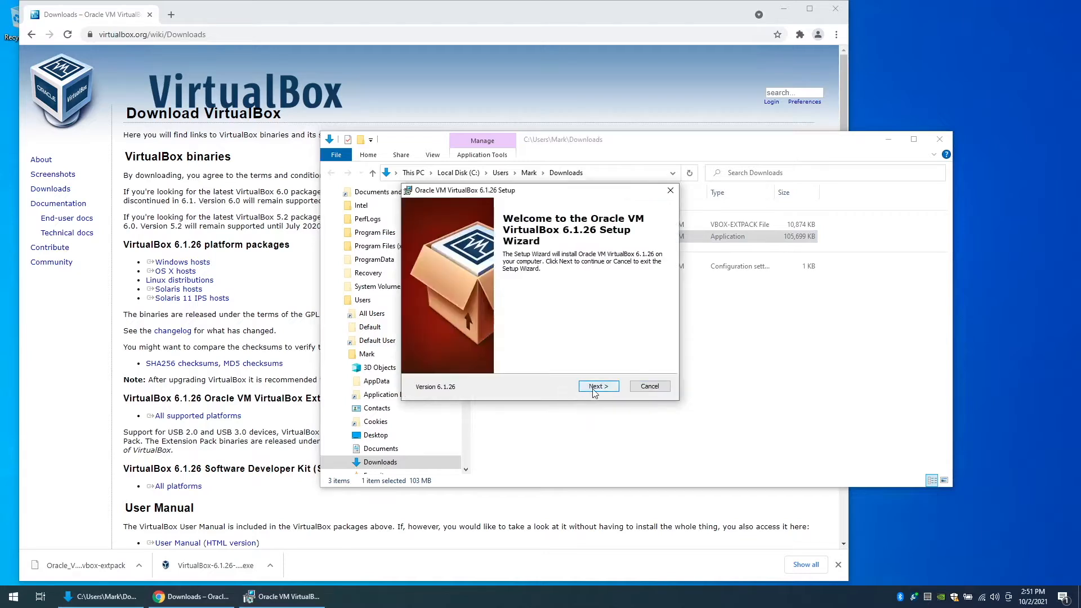
Start the VirtualBox 6.1.26 installation with the default features, location and shortcuts, accepting the temporary network disconnection.
click(593, 389)
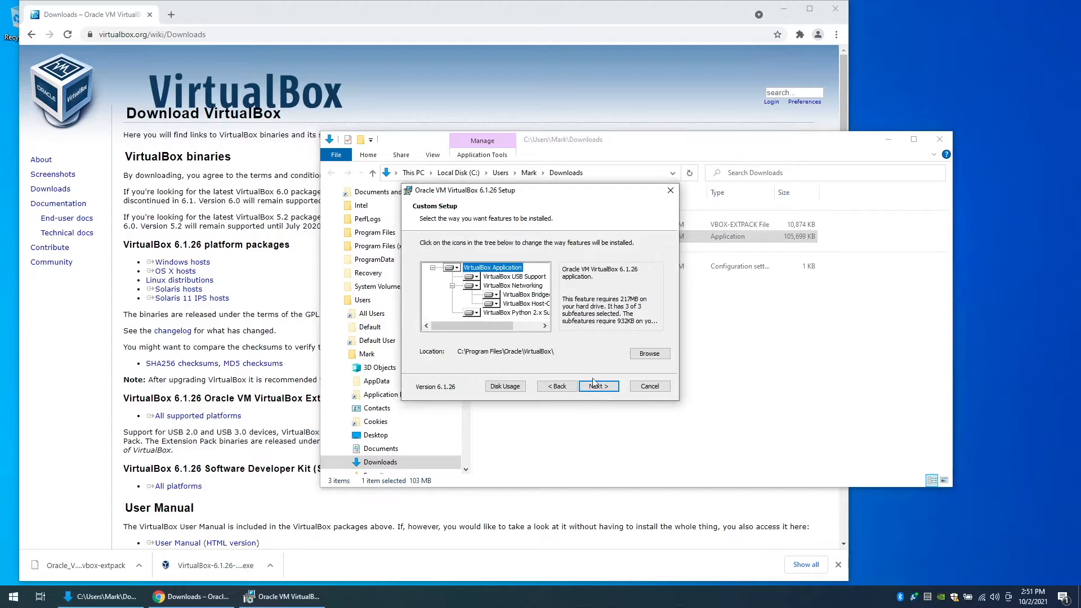
click(596, 389)
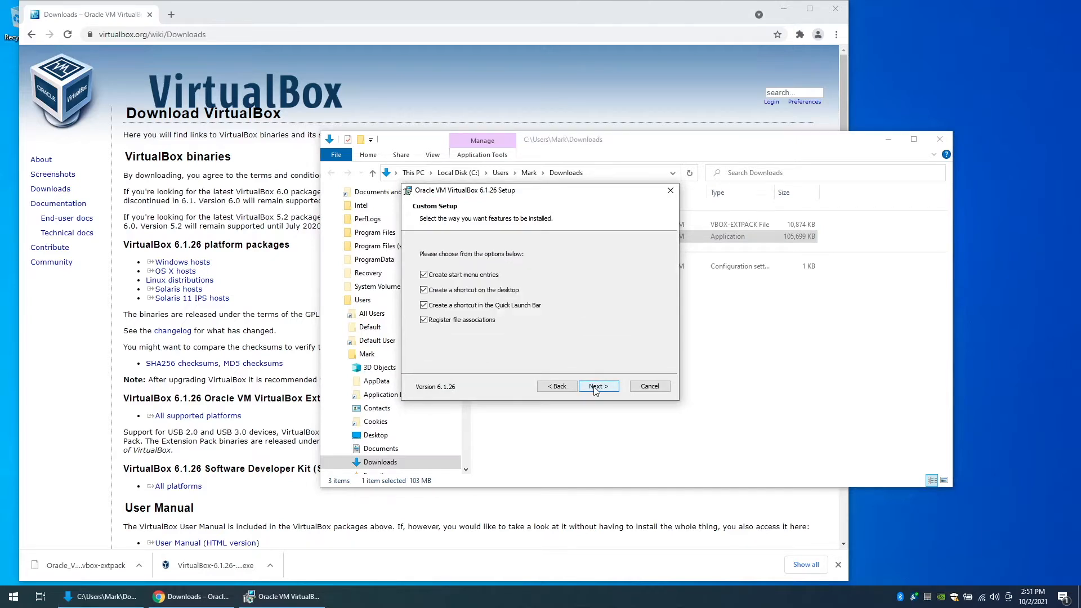
click(598, 388)
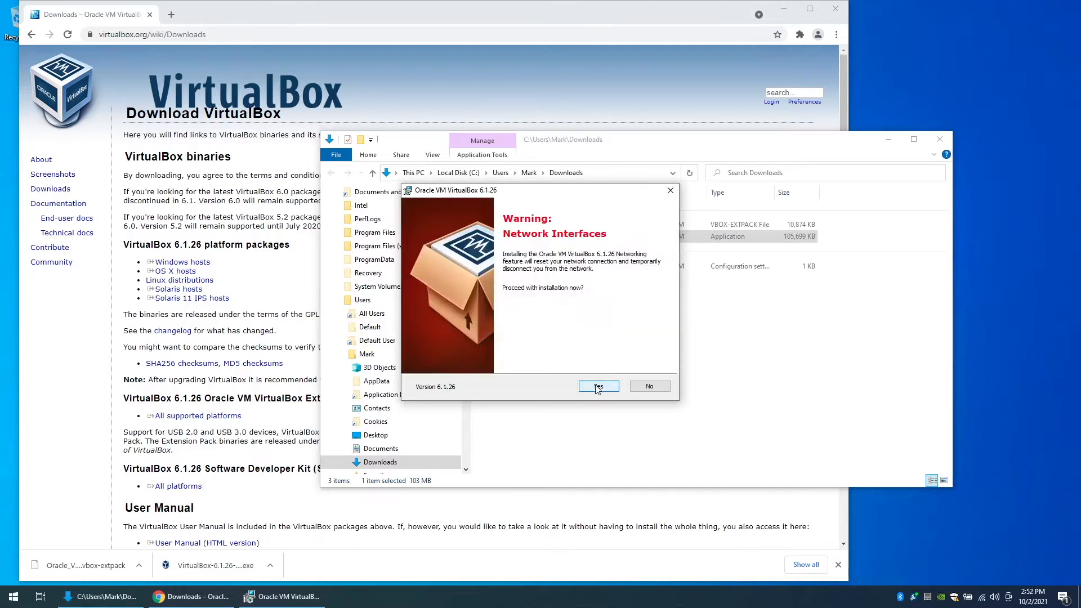
click(597, 388)
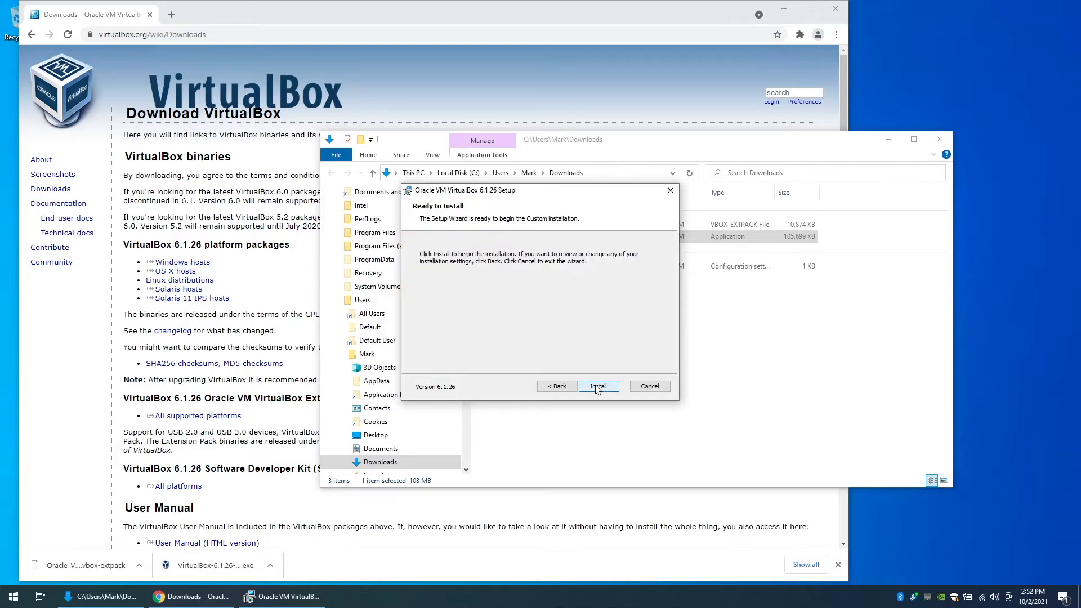
click(597, 387)
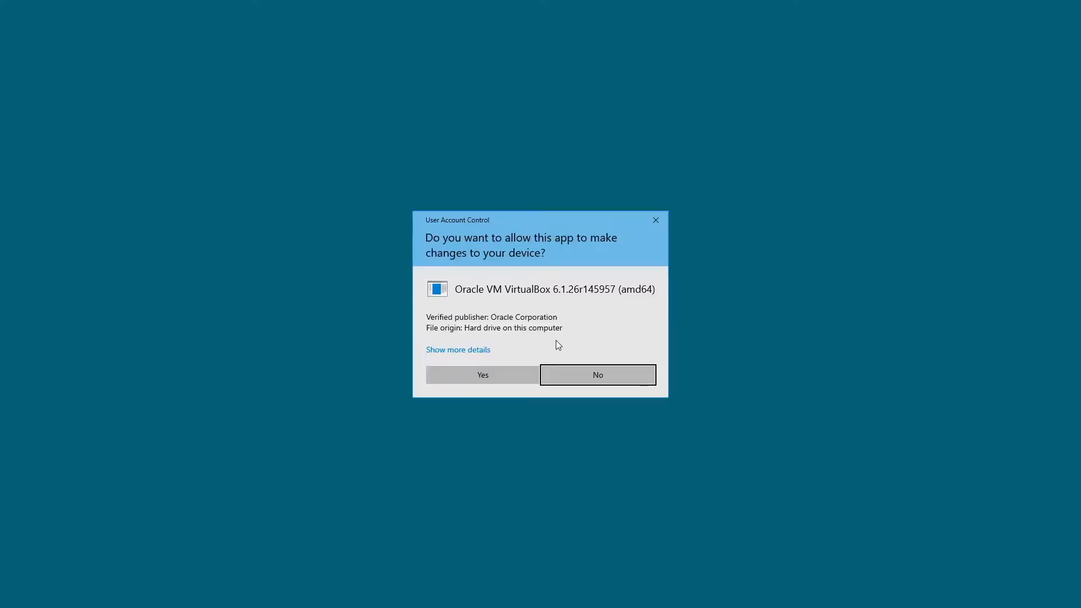
Allow the installer to change the device, install the Oracle Universal Serial Bus driver software and finish the setup wizard.
click(499, 375)
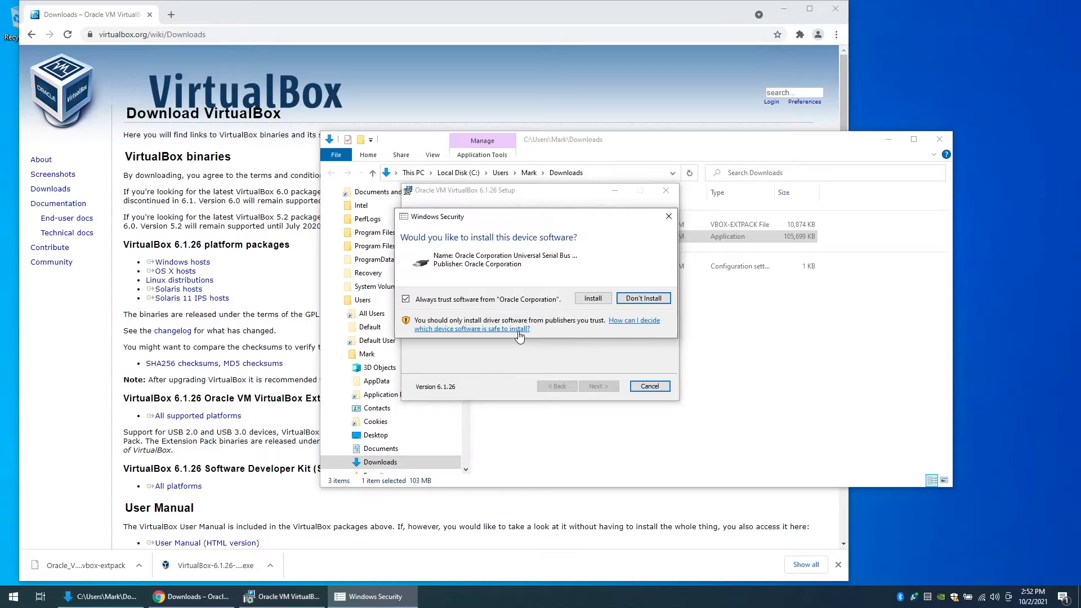
click(598, 298)
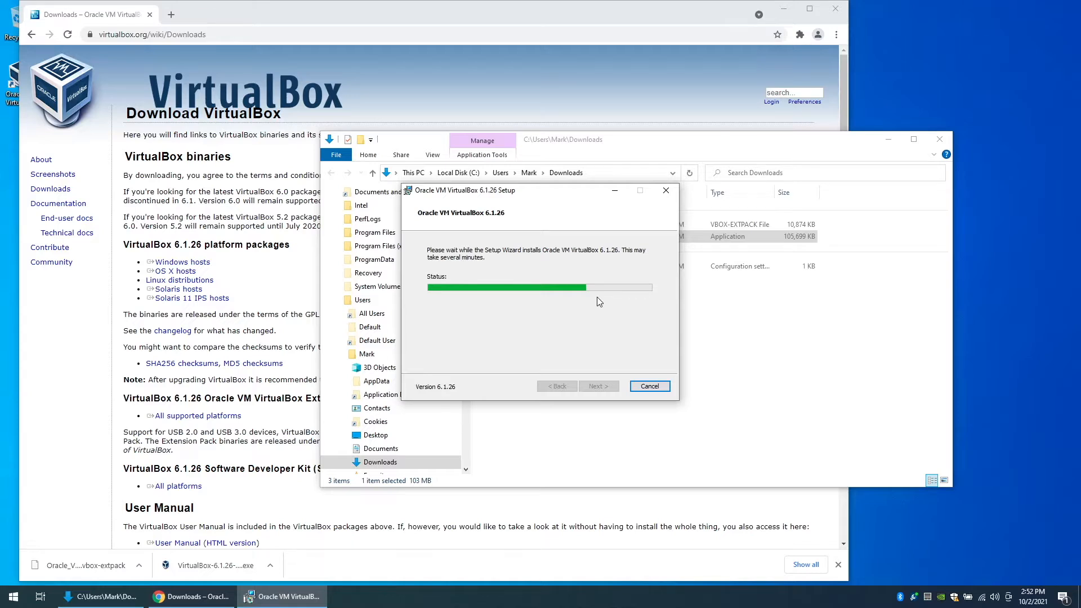
click(598, 385)
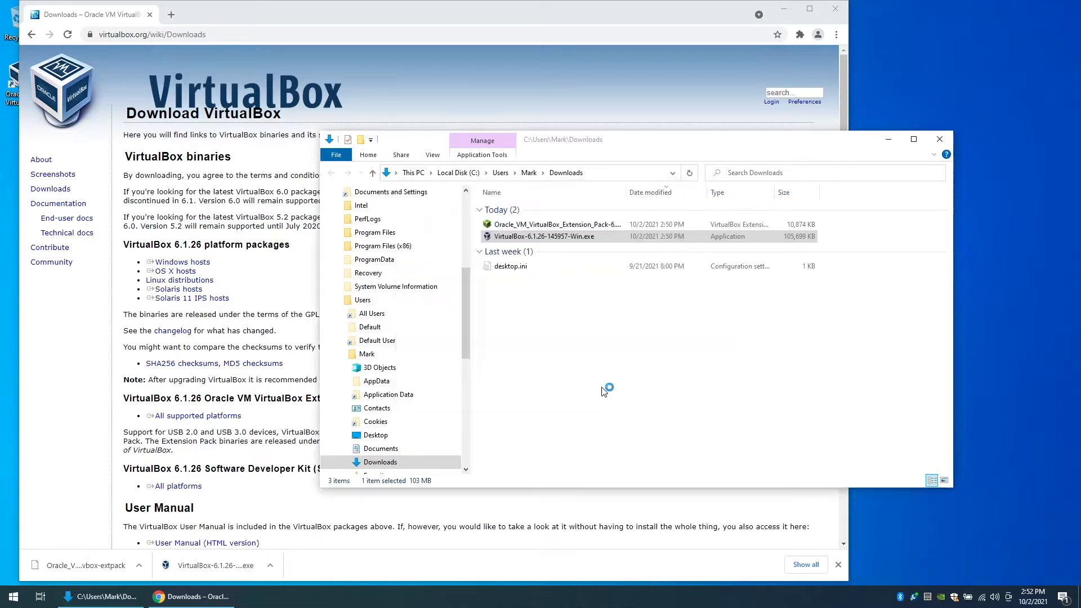
Install the downloaded Oracle VM VirtualBox Extension Pack, agreeing to its license and allowing the ExtPack Helper to make changes.
drag(717, 145, 781, 144)
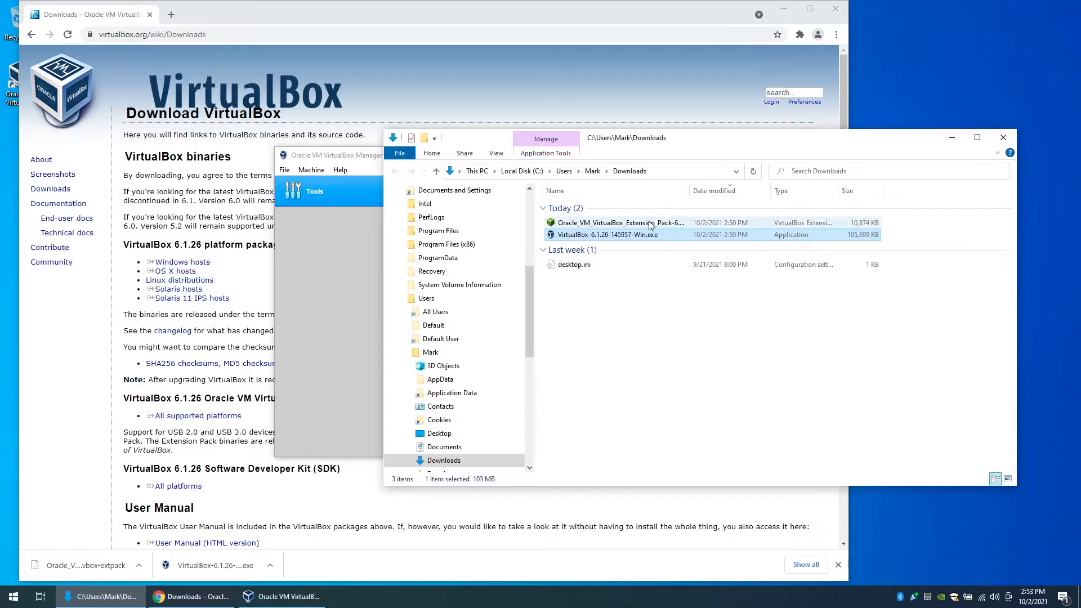
click(624, 223)
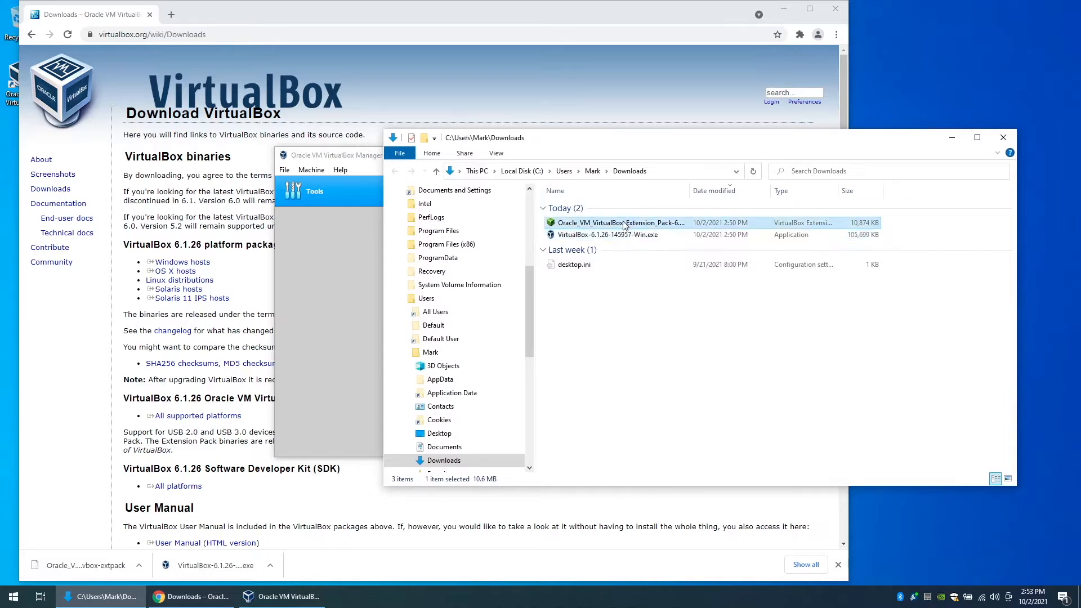
double_click(624, 224)
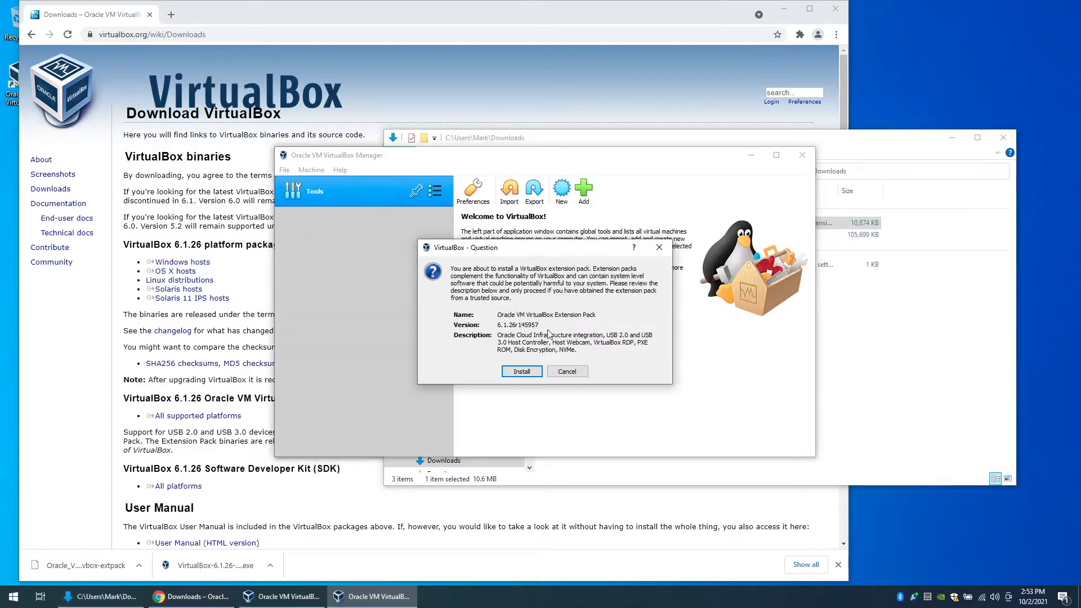
click(521, 372)
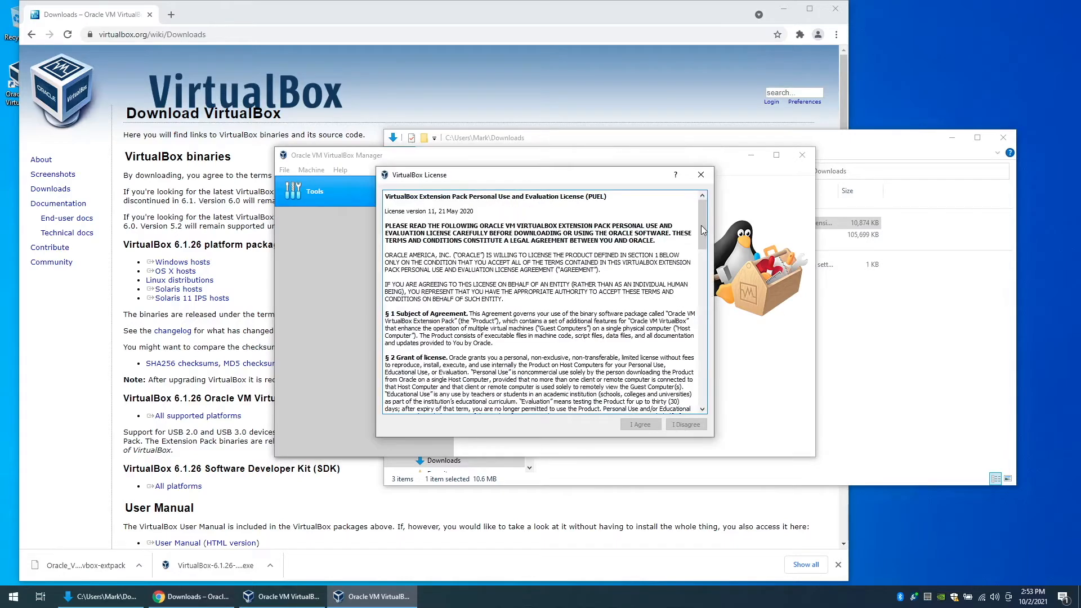
drag(700, 225, 704, 387)
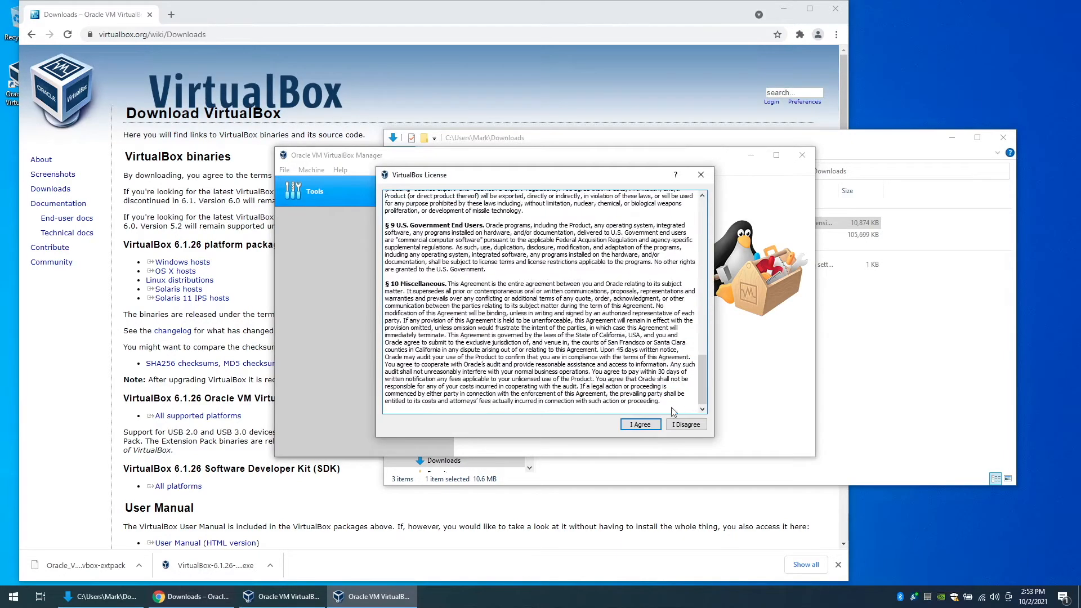
click(647, 425)
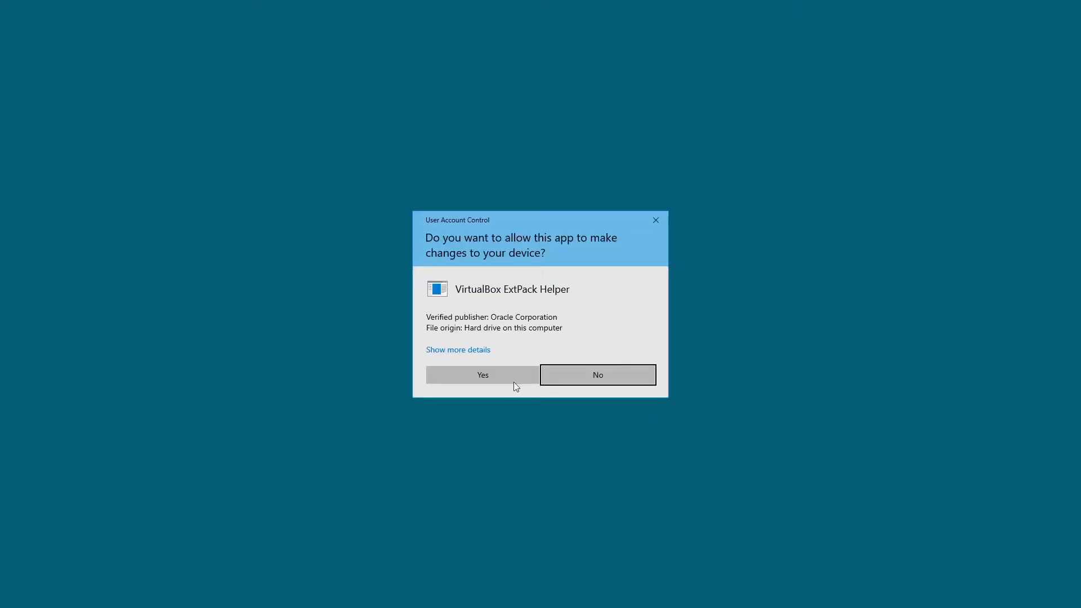
click(483, 375)
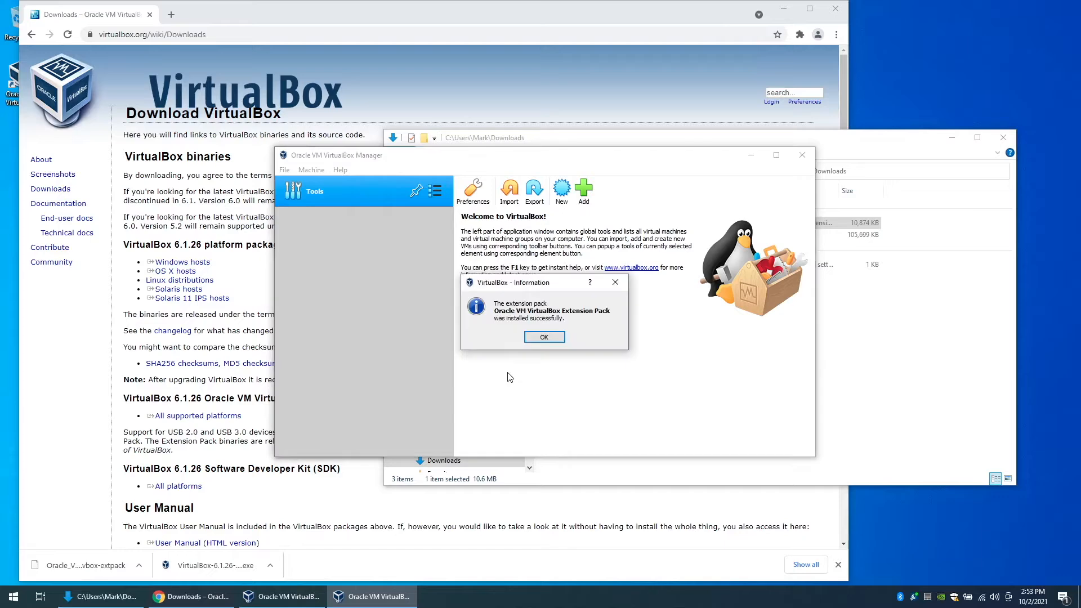
click(541, 341)
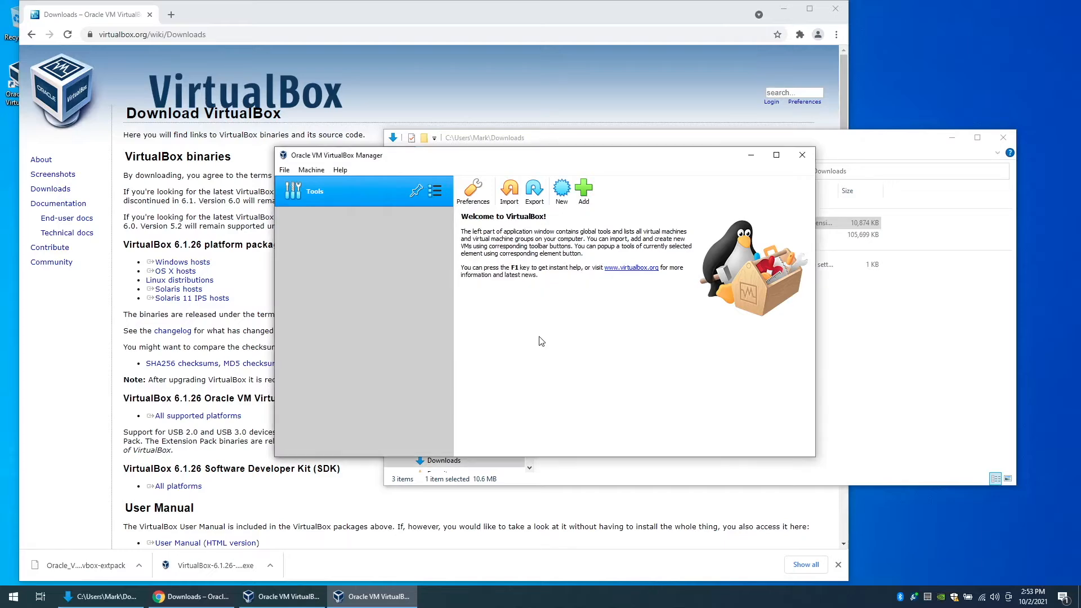
Close the Downloads folder and the browser, and move the VirtualBox Manager window slightly up and to the left.
click(1003, 137)
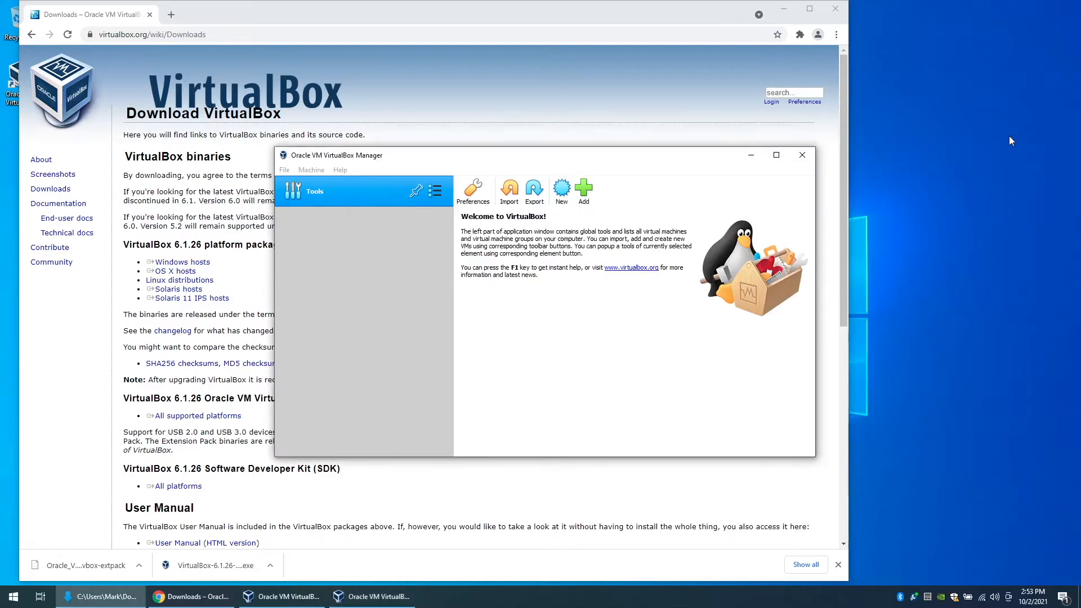
click(835, 8)
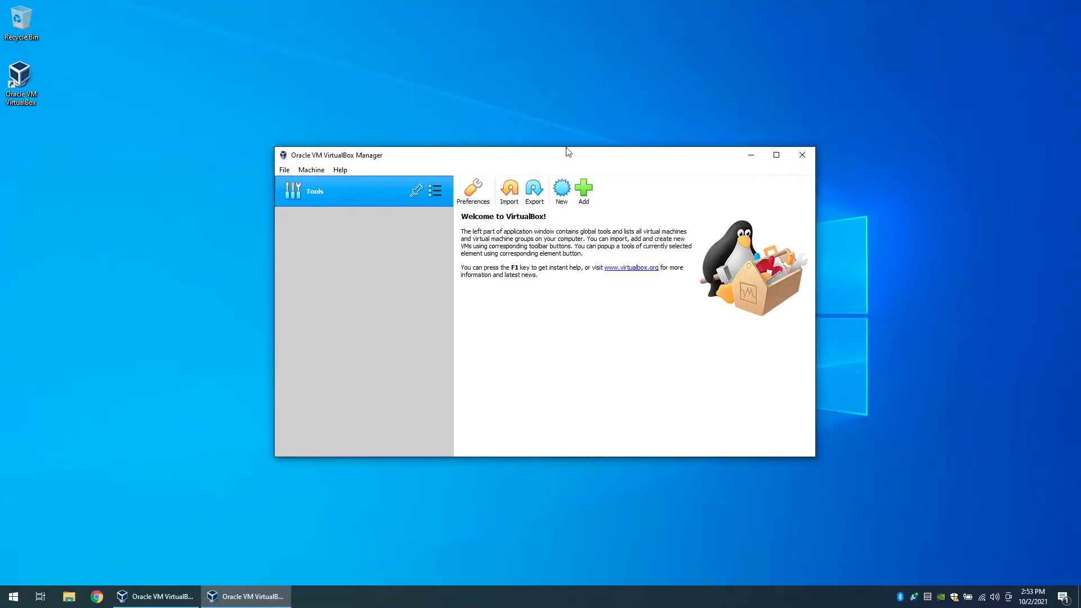
drag(567, 152, 554, 136)
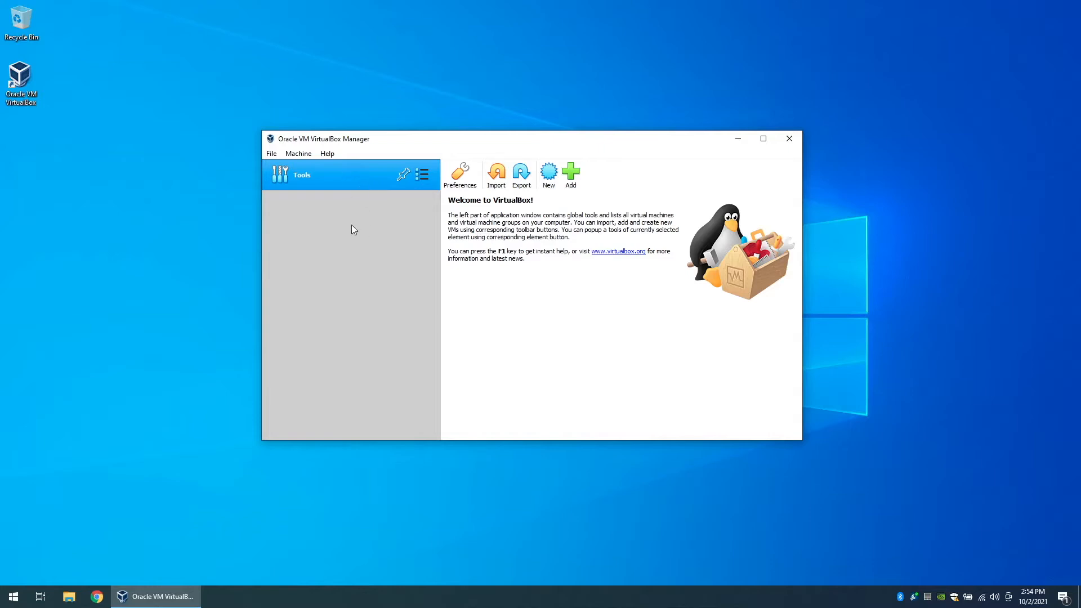
Open the Media tool and look through its hard disk, optical disk and floppy disk lists.
click(426, 178)
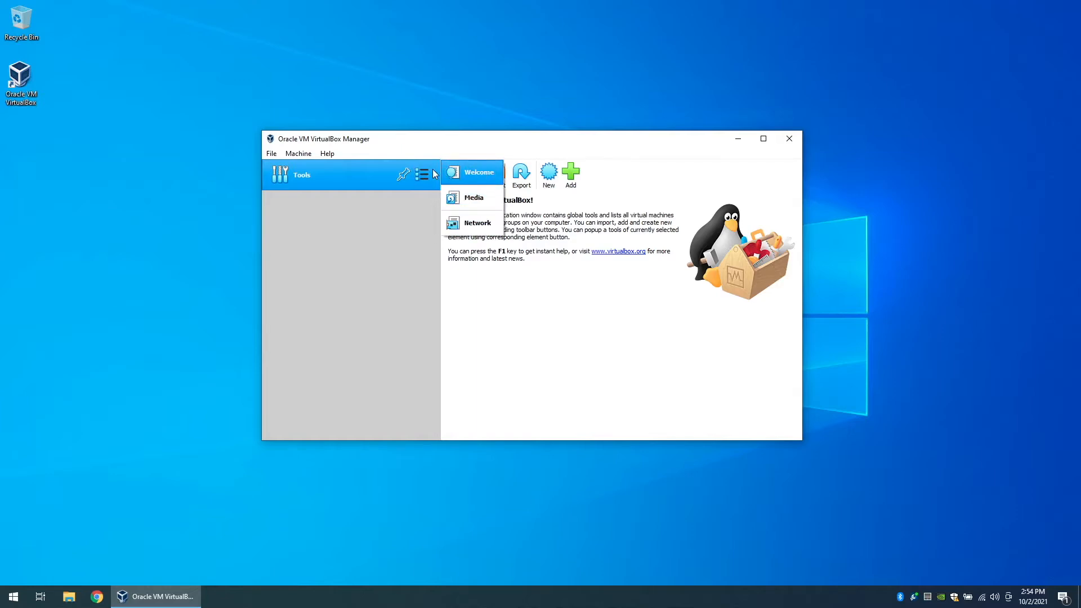
click(489, 148)
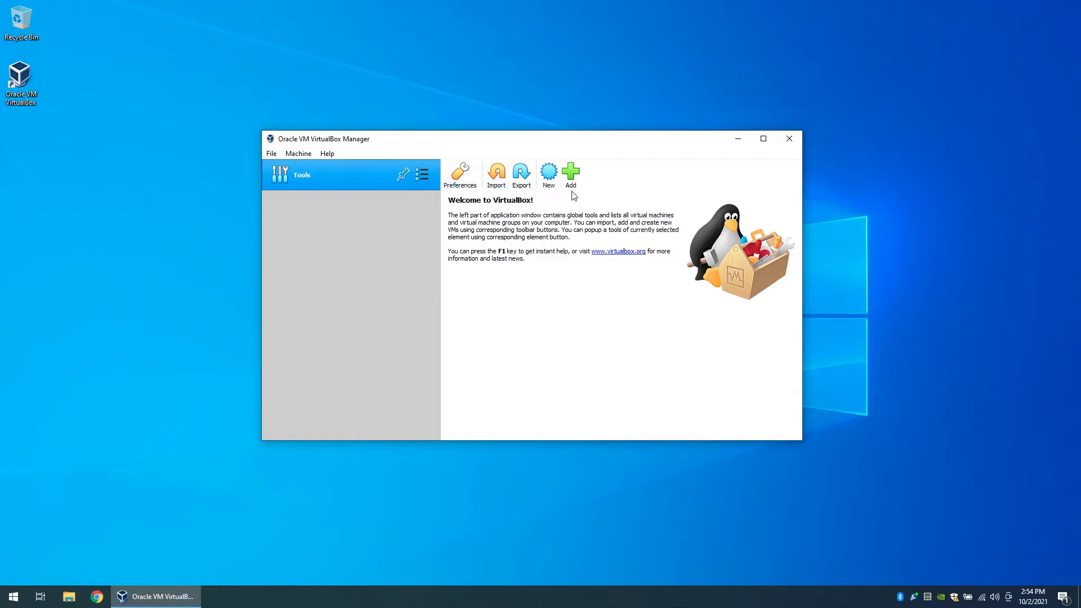
click(421, 173)
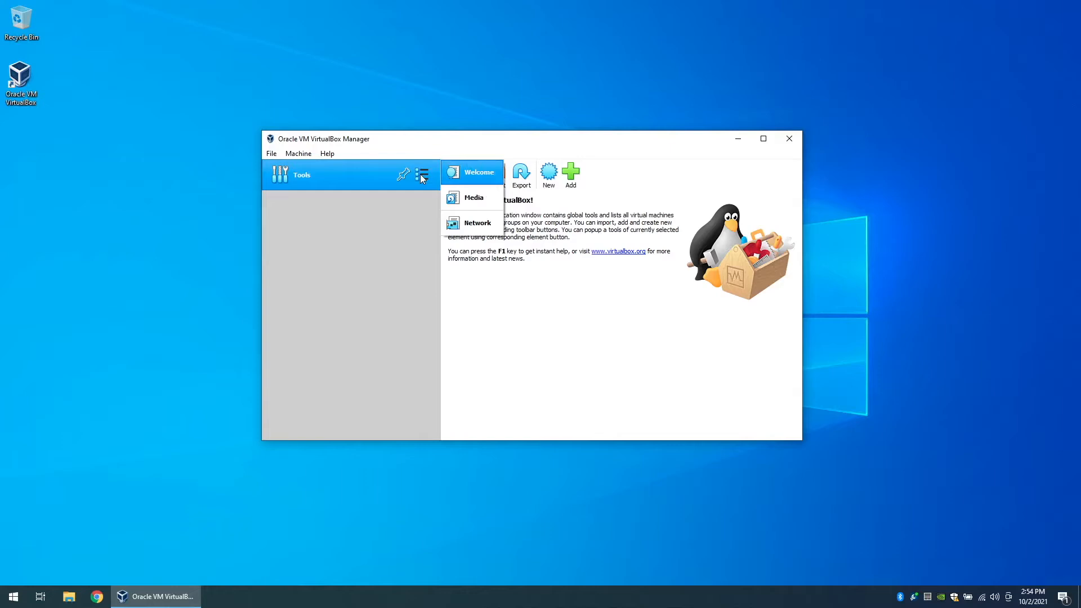
click(453, 197)
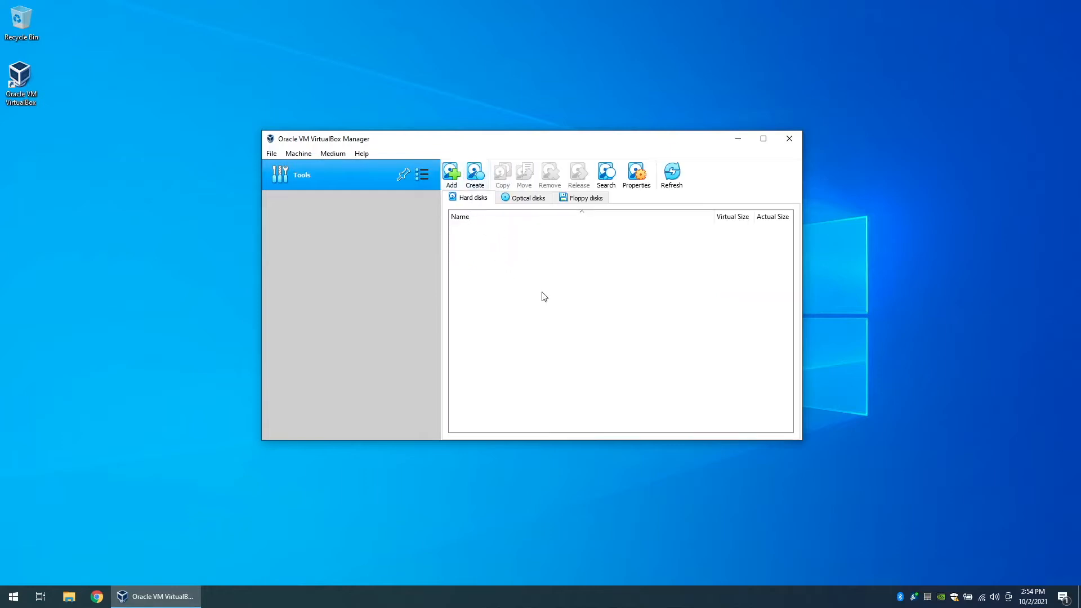
click(517, 202)
click(575, 202)
click(531, 200)
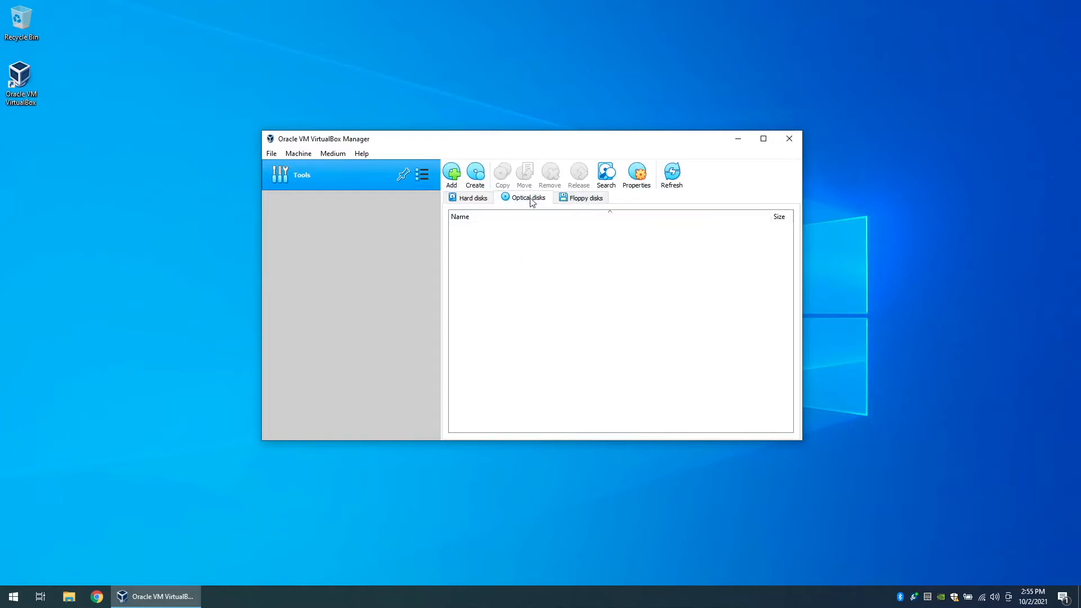
click(470, 199)
Inspect the host-only Ethernet adapter's details in the Network tool, then return to the Welcome page.
click(421, 174)
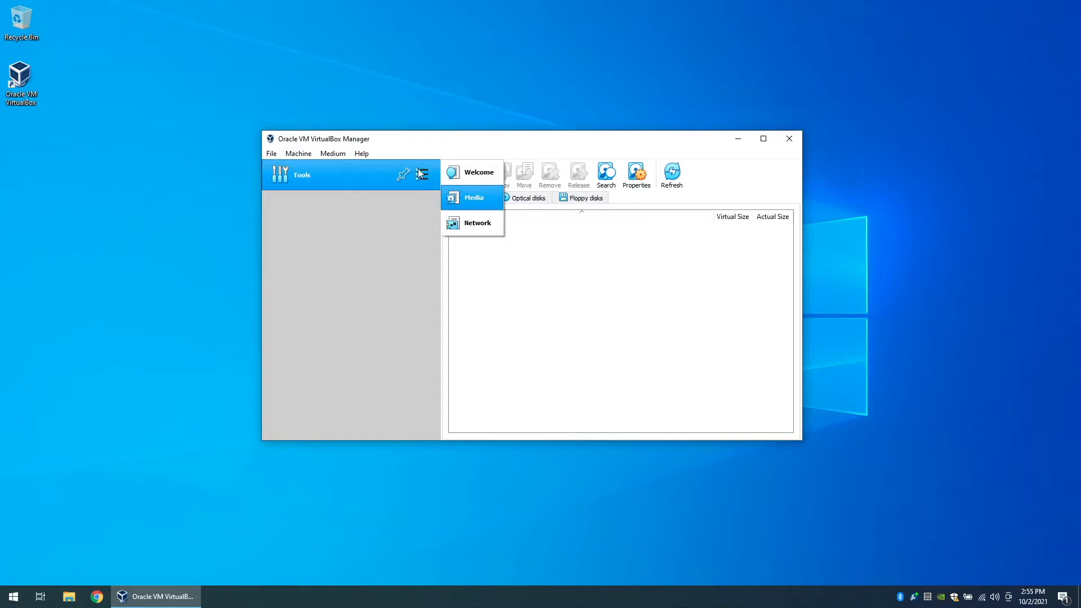
click(477, 231)
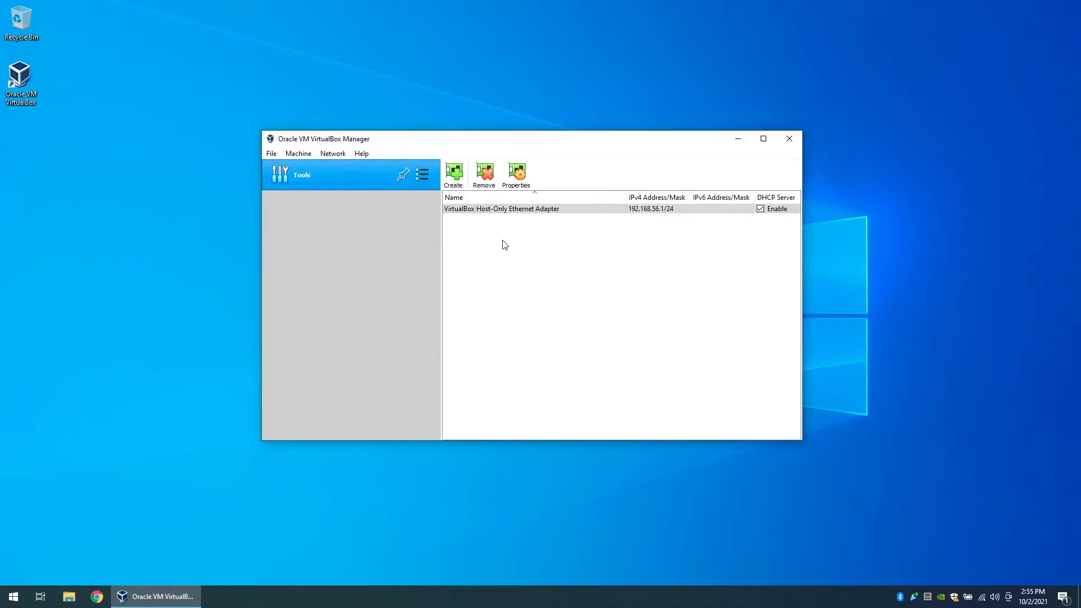
click(503, 212)
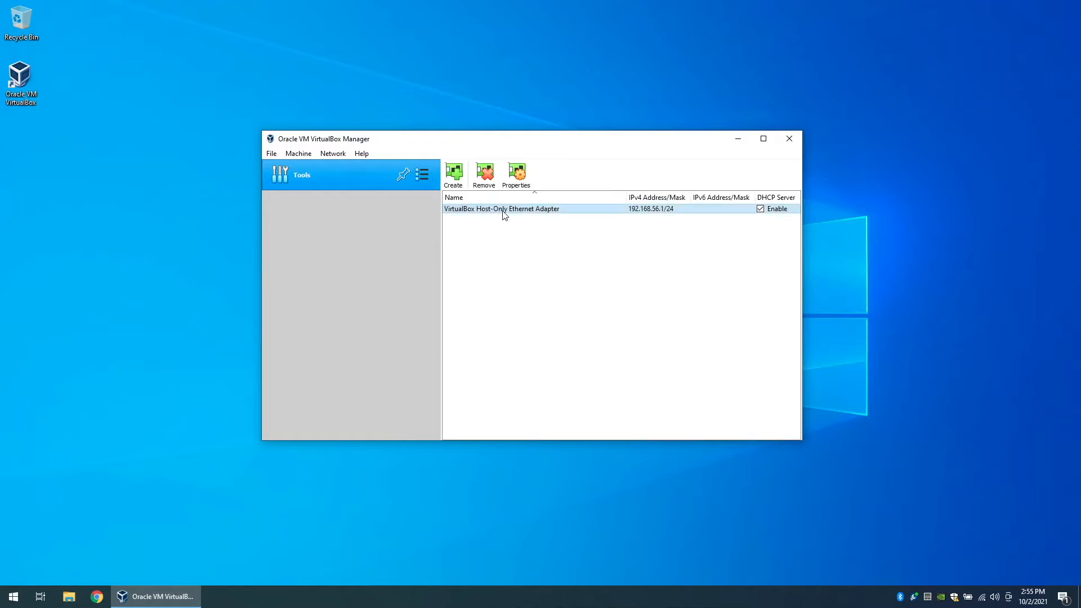
mouse_move(504, 215)
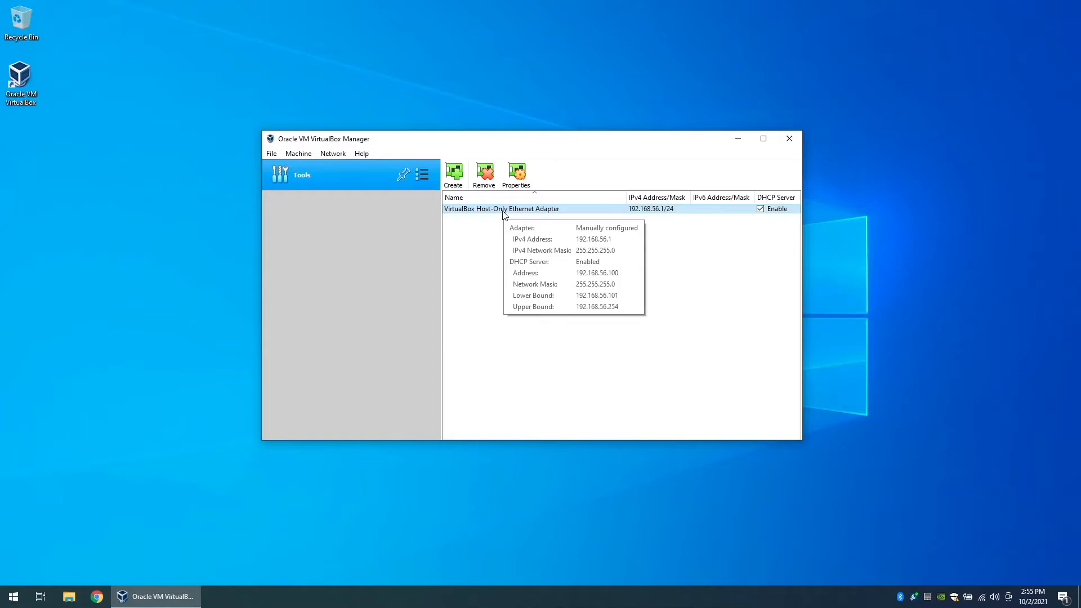
click(423, 175)
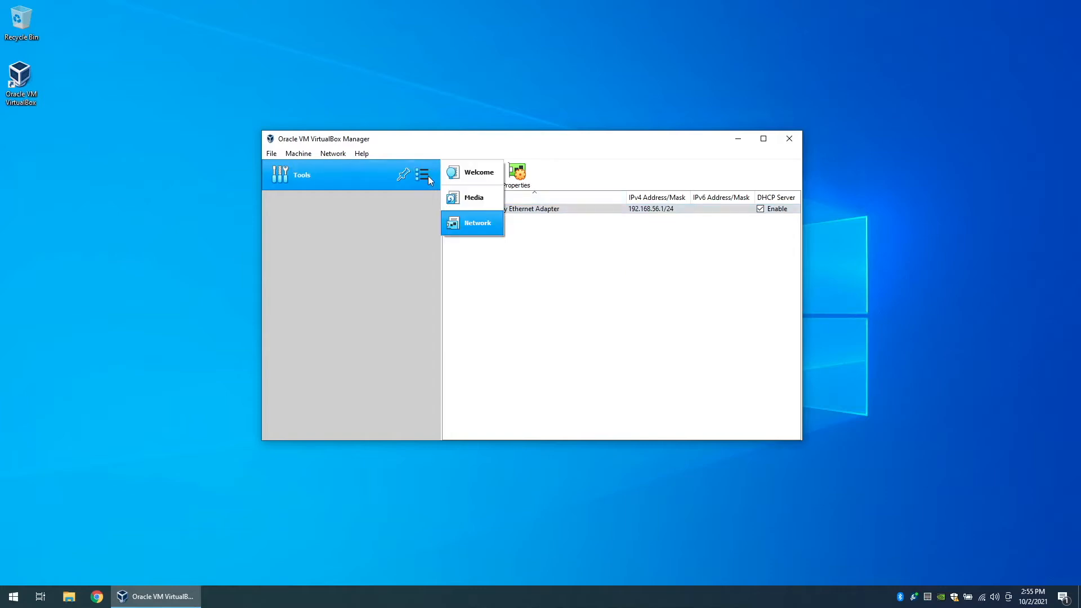
click(463, 176)
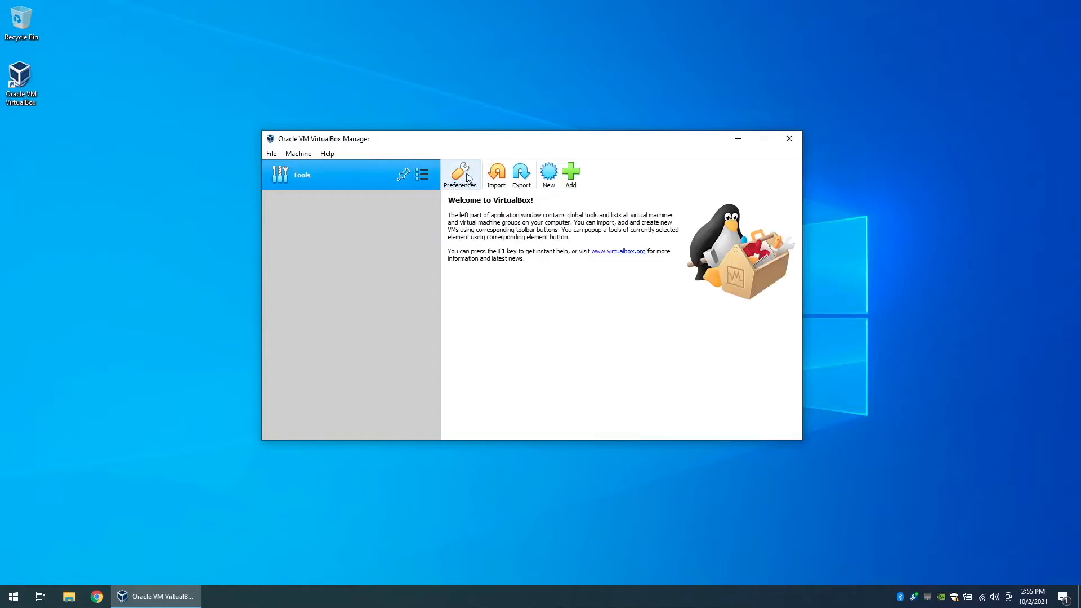
Open VirtualBox Preferences and review the Input, Update, Language, Display and Network settings.
click(464, 178)
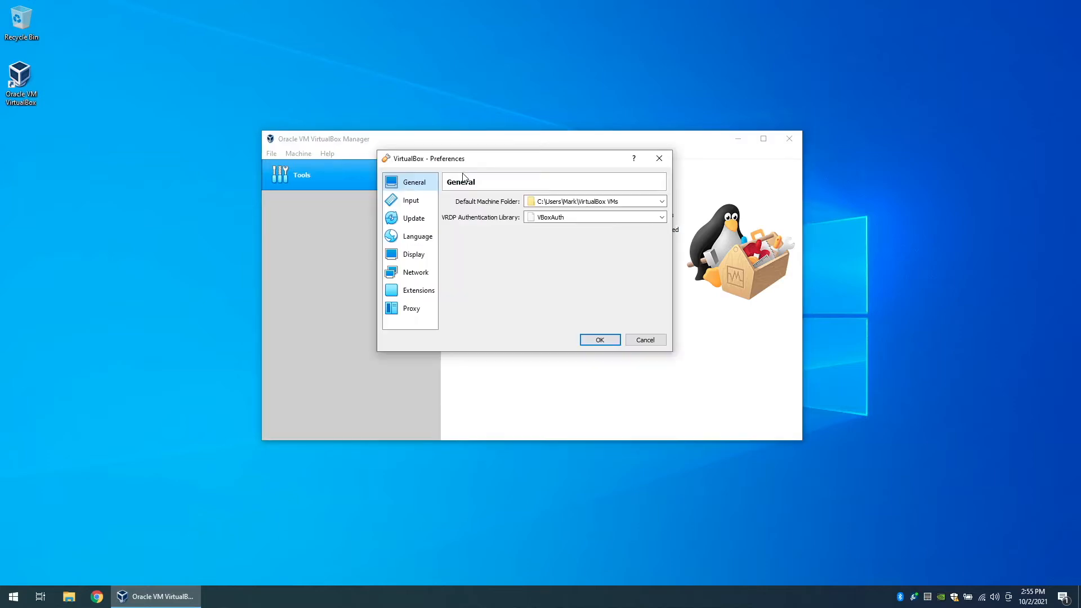
click(409, 202)
click(412, 220)
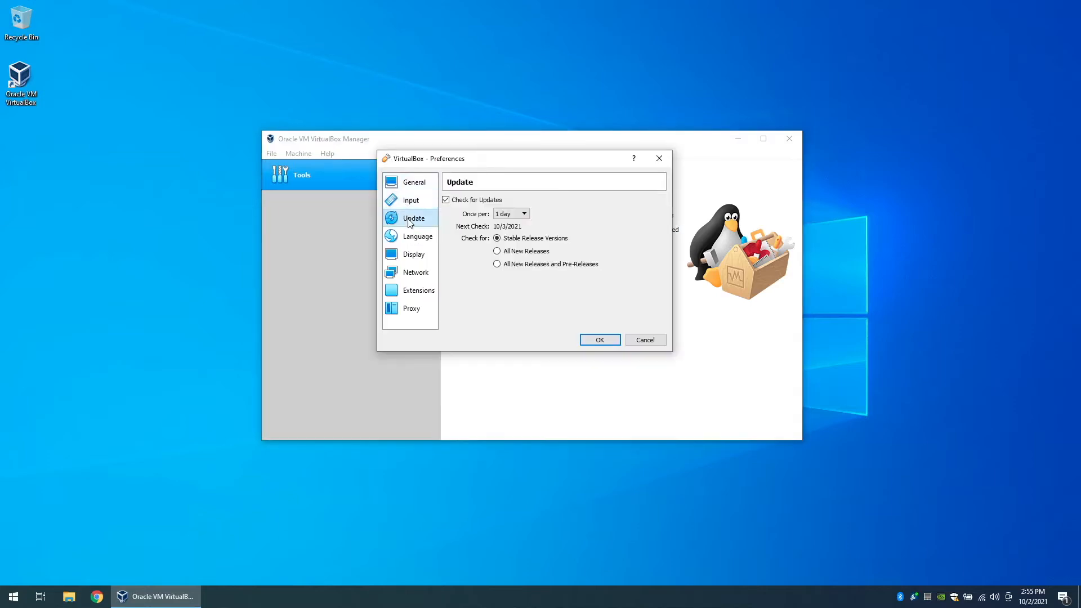
click(412, 239)
click(410, 257)
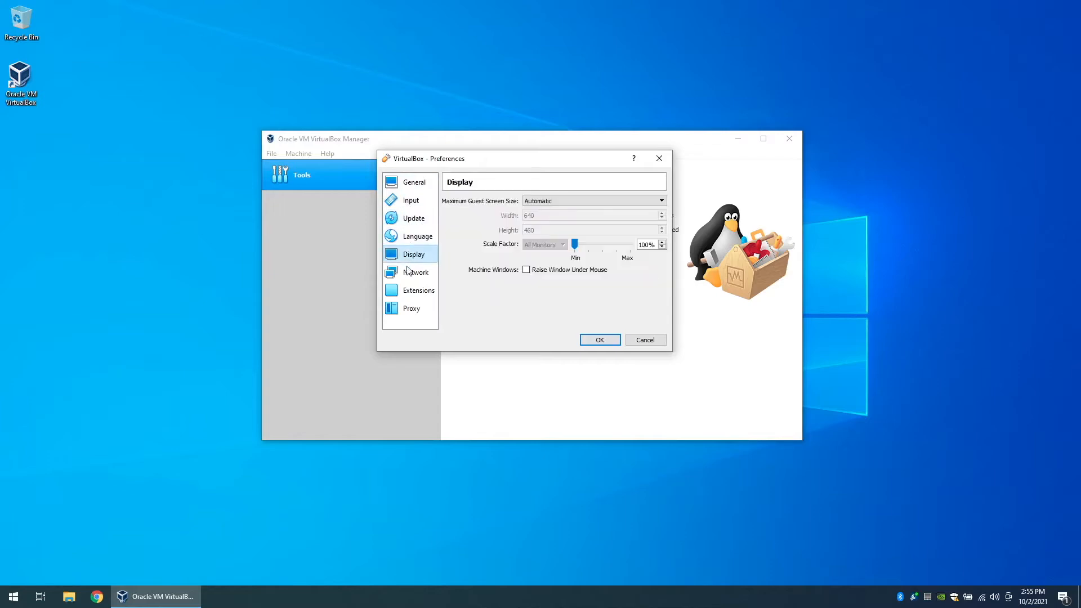
click(410, 275)
Change the default machine folder to the VM folder on drive E: in the General preferences and save.
click(420, 184)
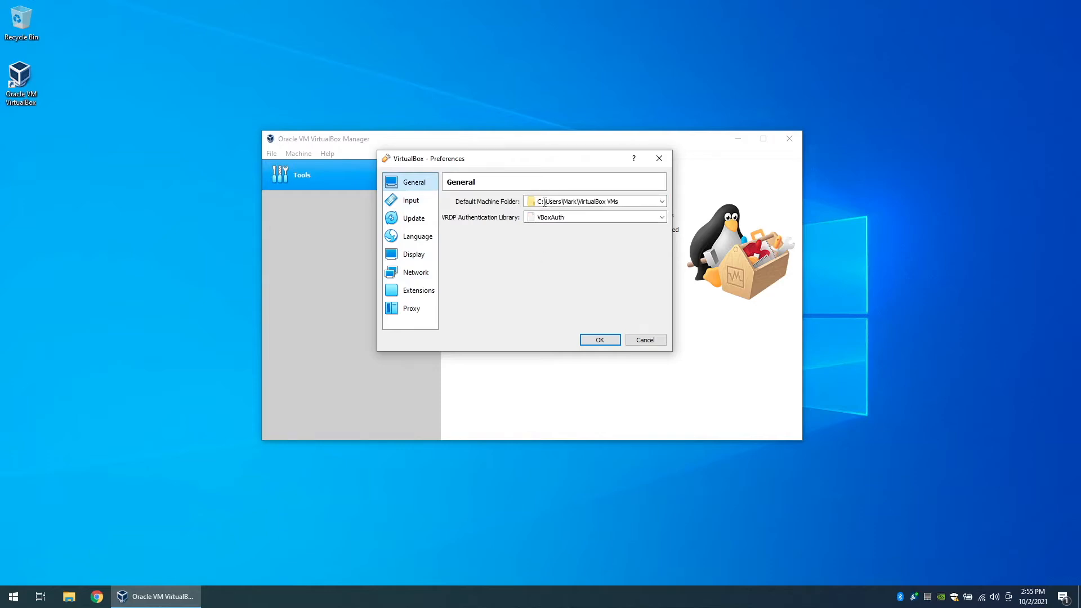
click(661, 201)
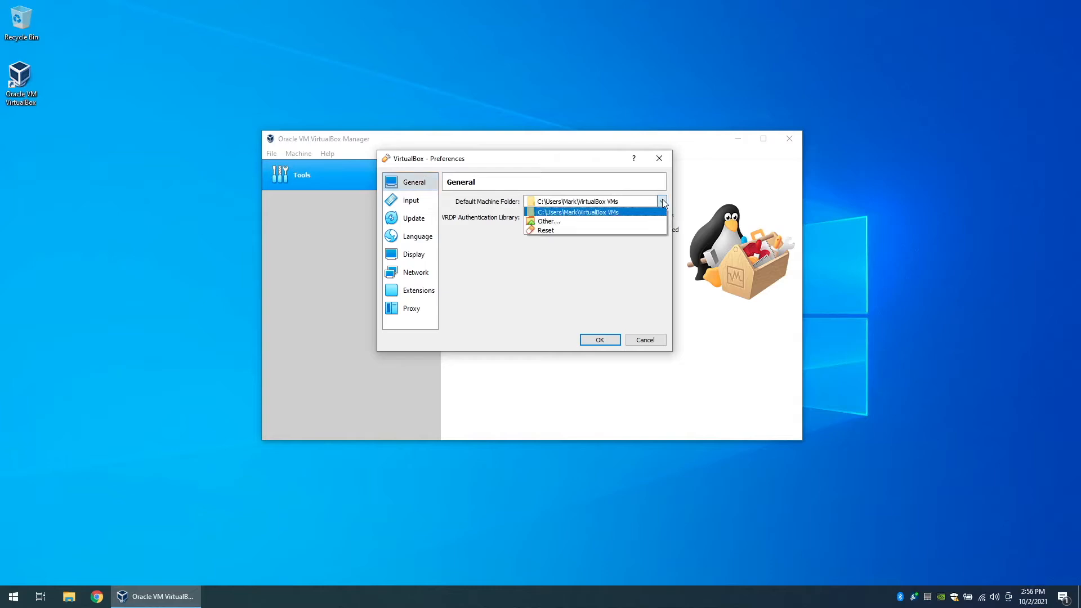
click(562, 221)
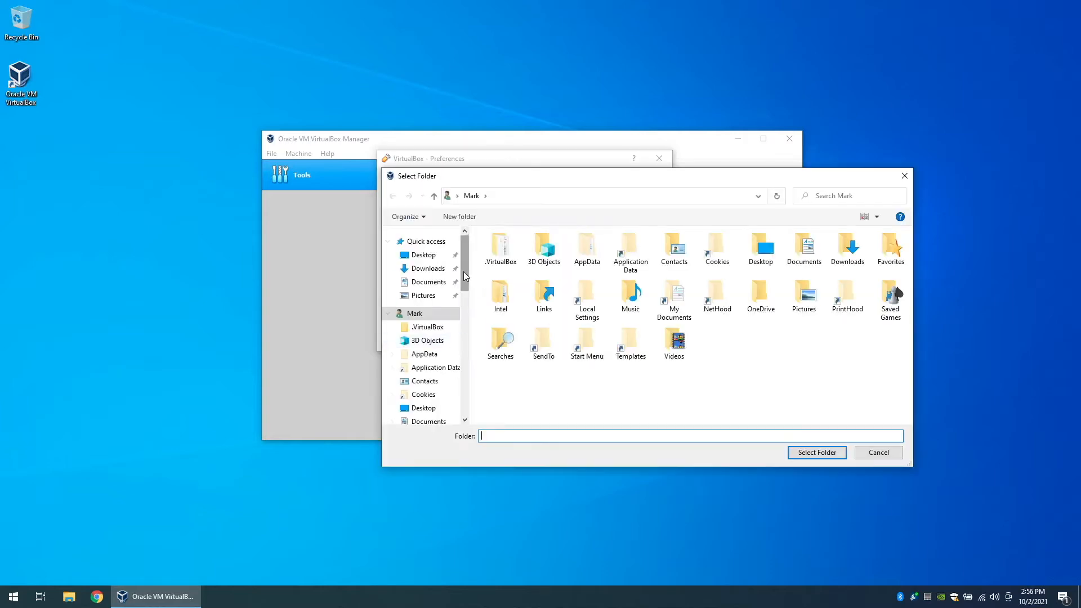
drag(464, 271, 463, 412)
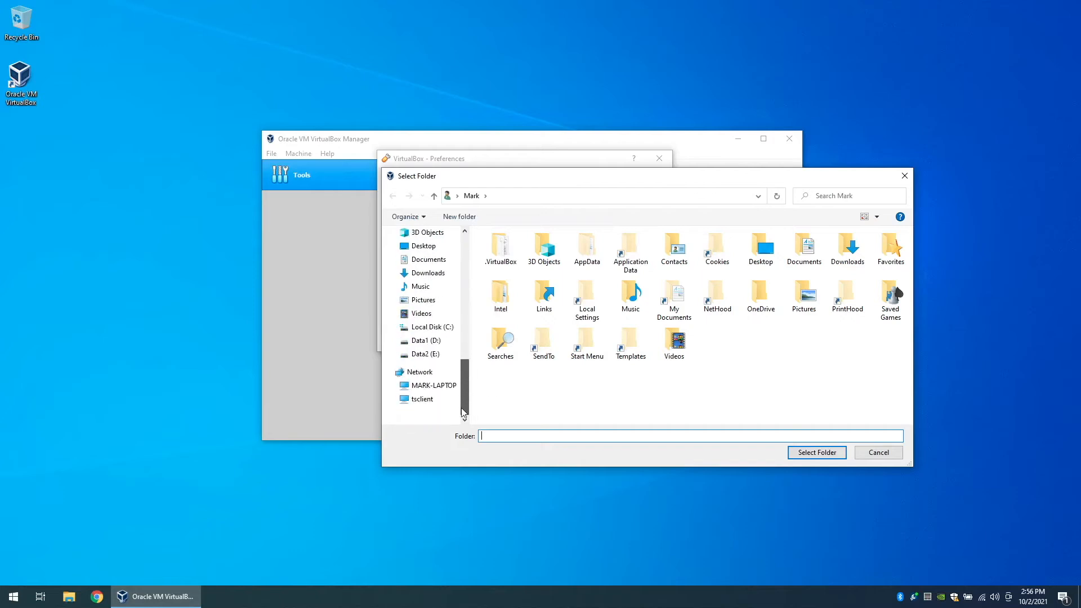
click(430, 357)
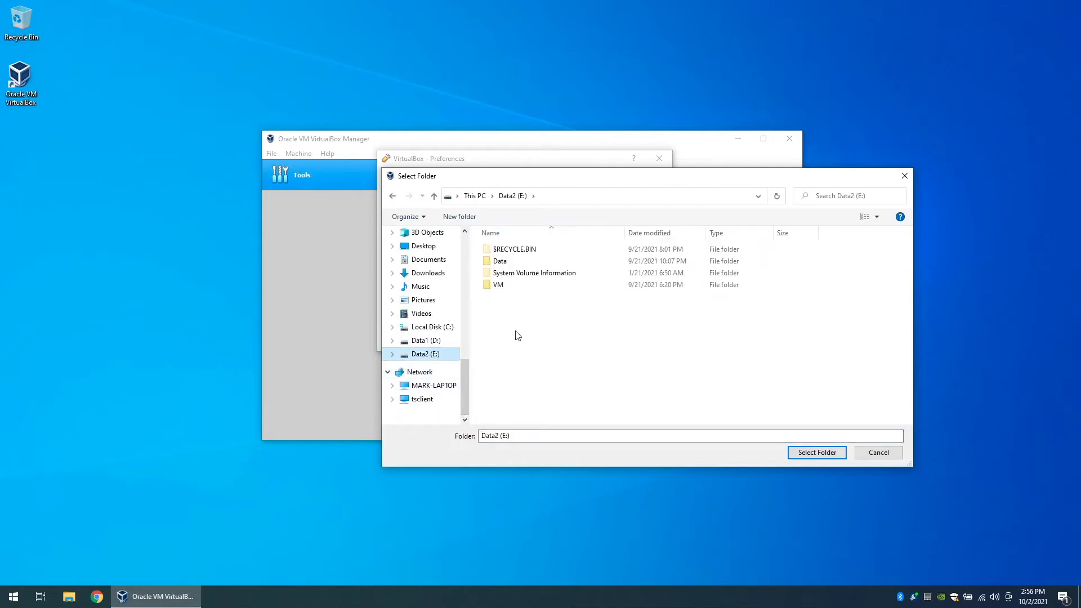
click(511, 287)
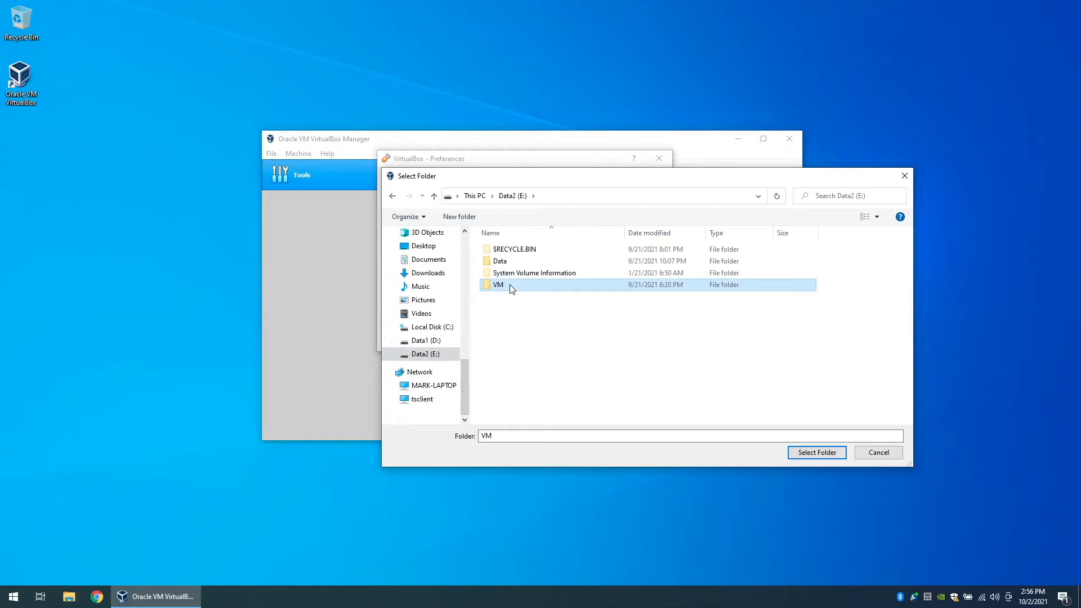
click(812, 454)
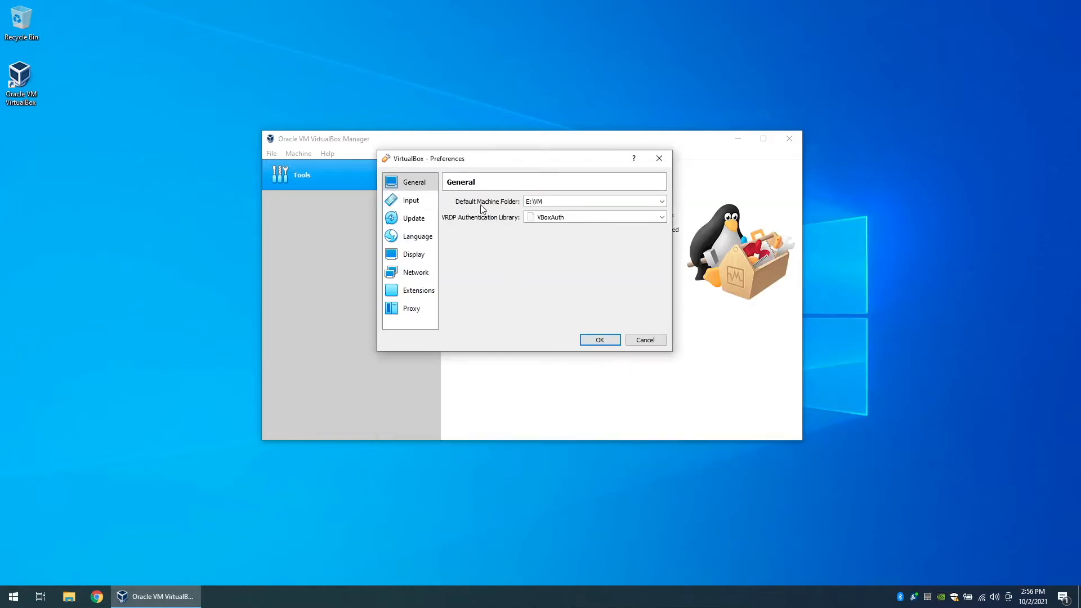
click(600, 341)
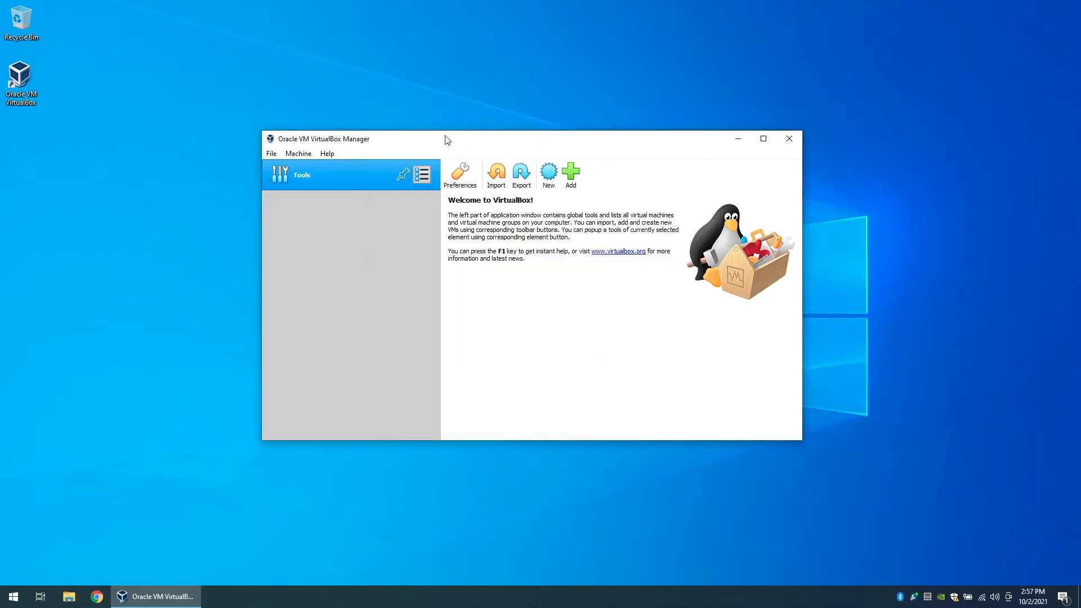
Switch to Chrome and search Google for "microsoft windows server 2022 trial".
click(97, 596)
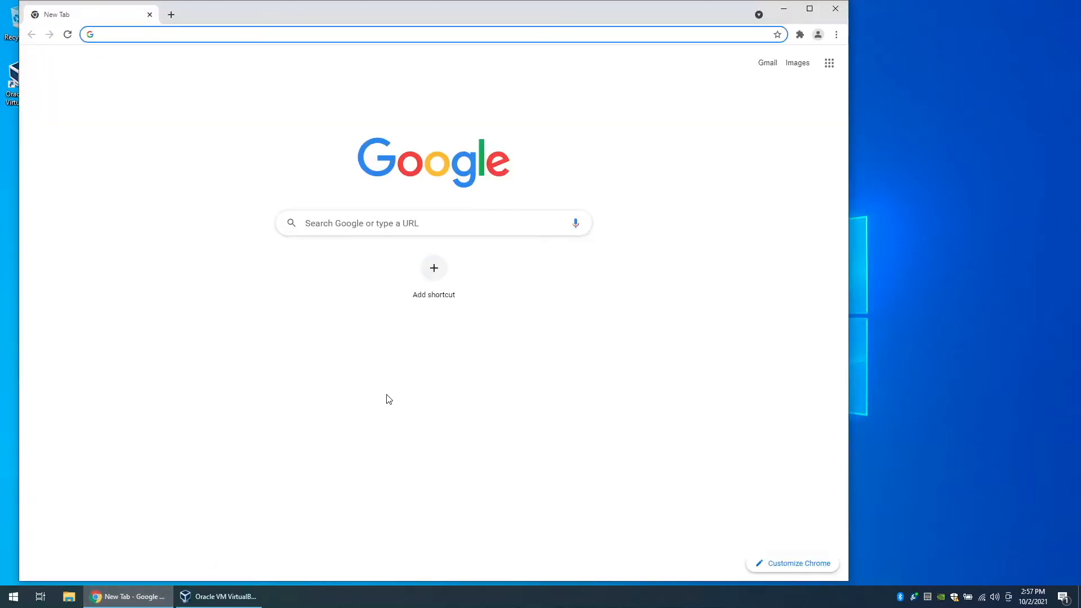
click(355, 230)
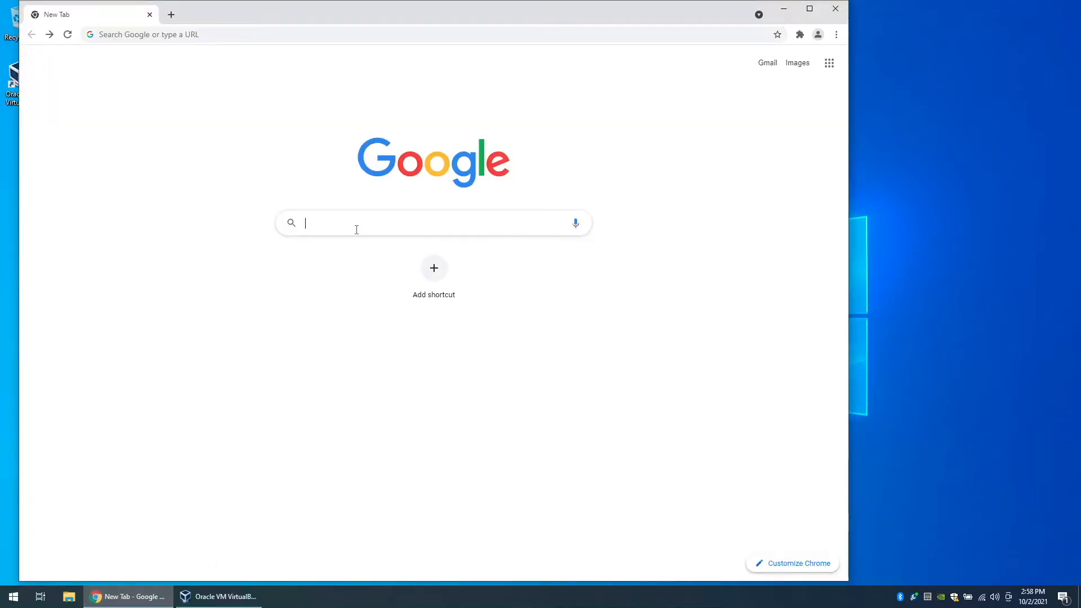
text(microsoft wind)
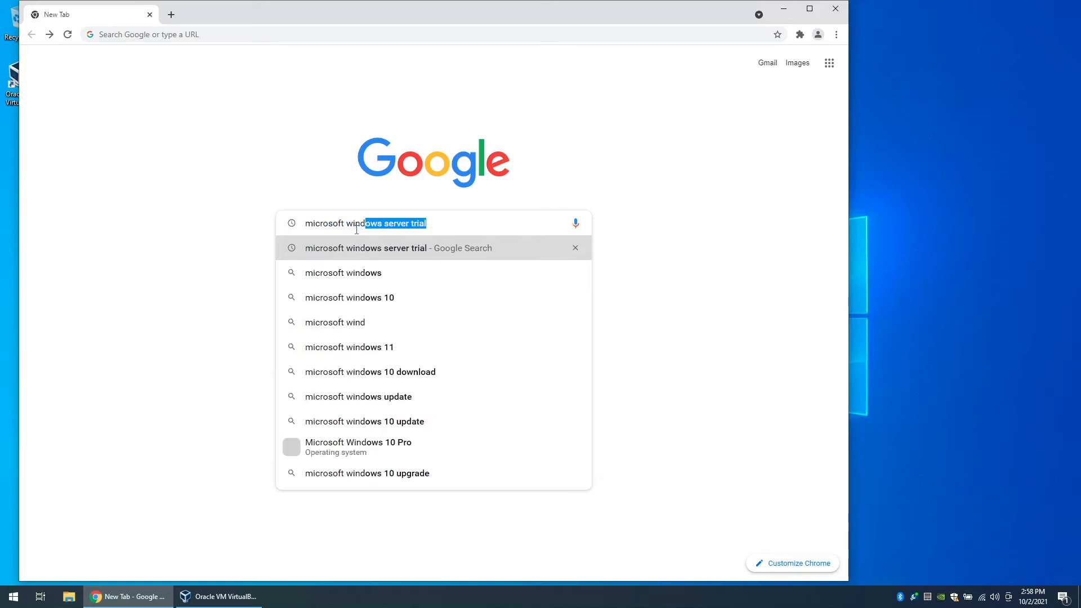
text(ows server 20)
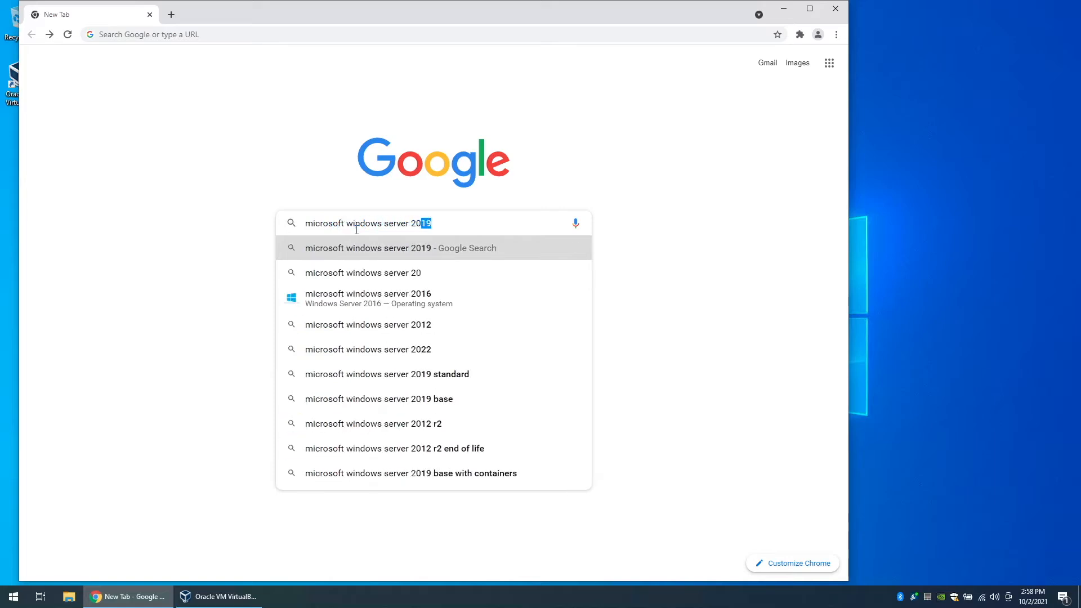
text(22 trial)
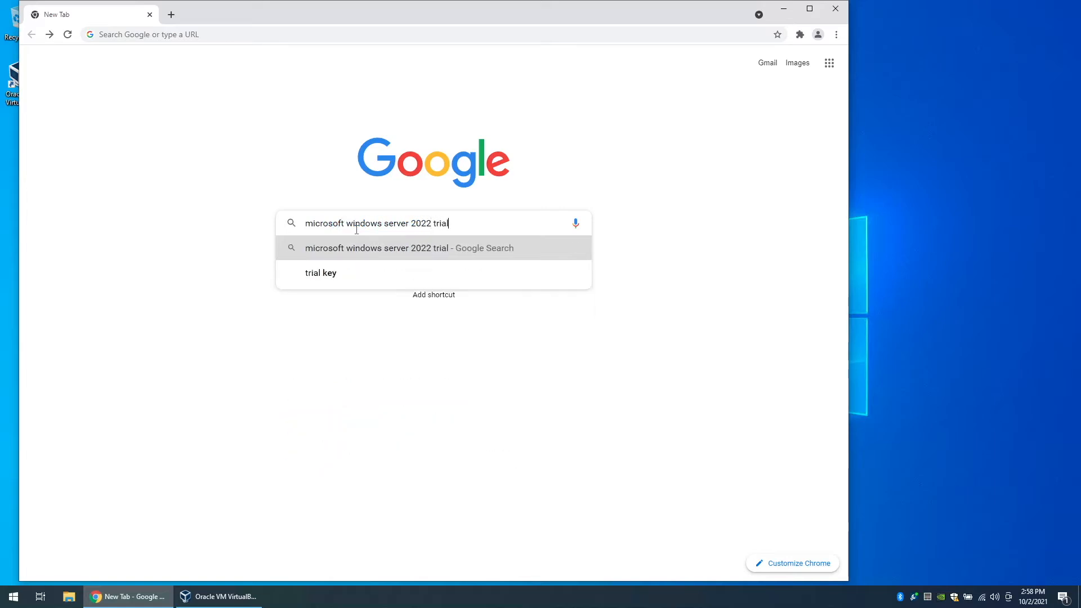
key(Return)
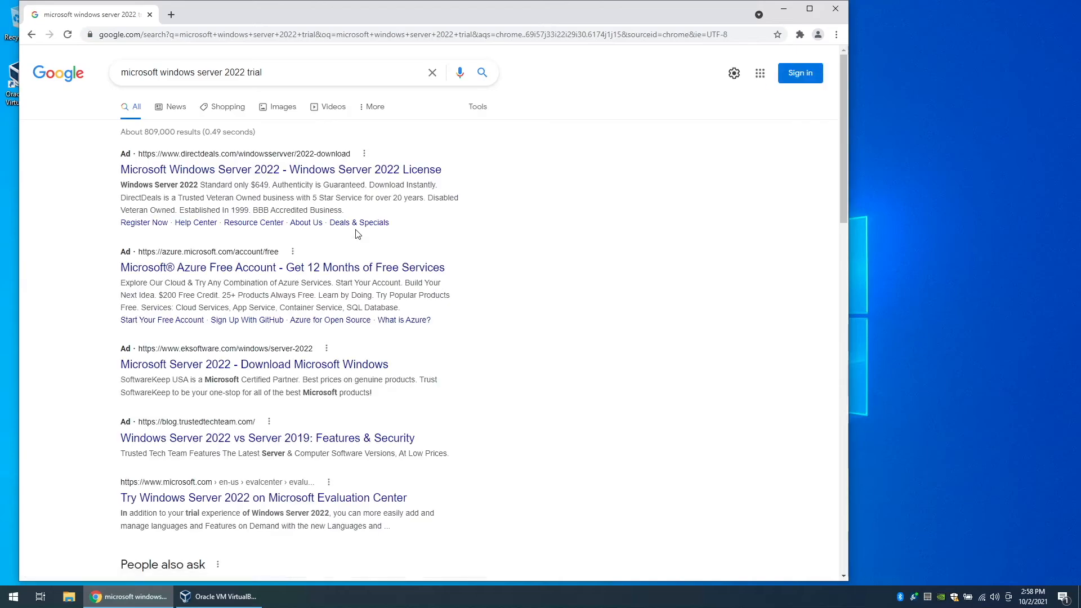
Open the "Windows Server | Microsoft Evaluation Center" search result and expand the Windows Server 2022 evaluation.
scroll(554, 363, down, 2)
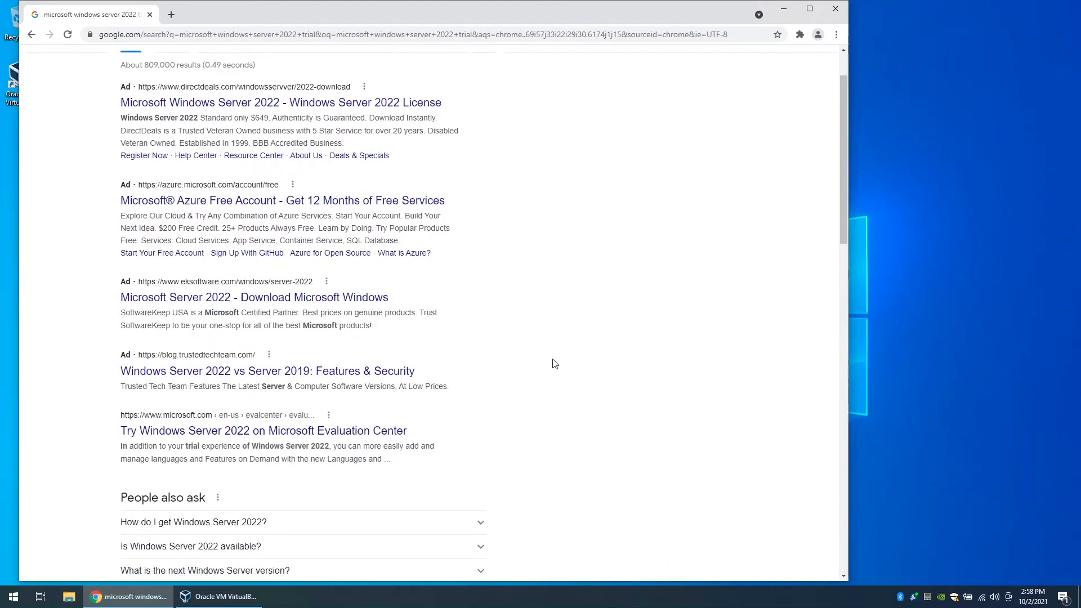
scroll(555, 363, down, 4)
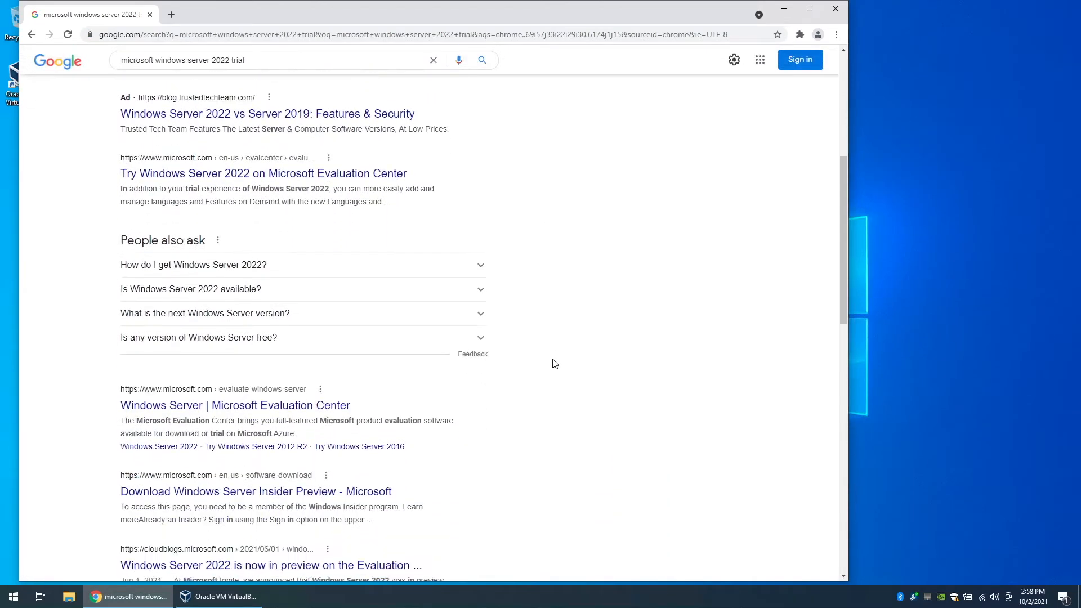
click(219, 406)
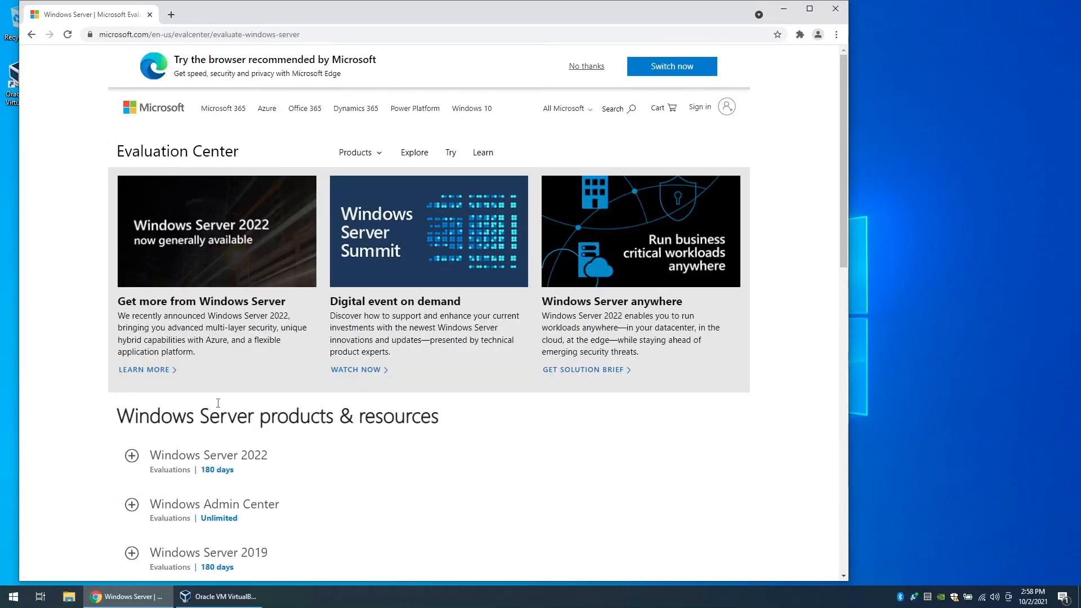
scroll(438, 464, down, 1)
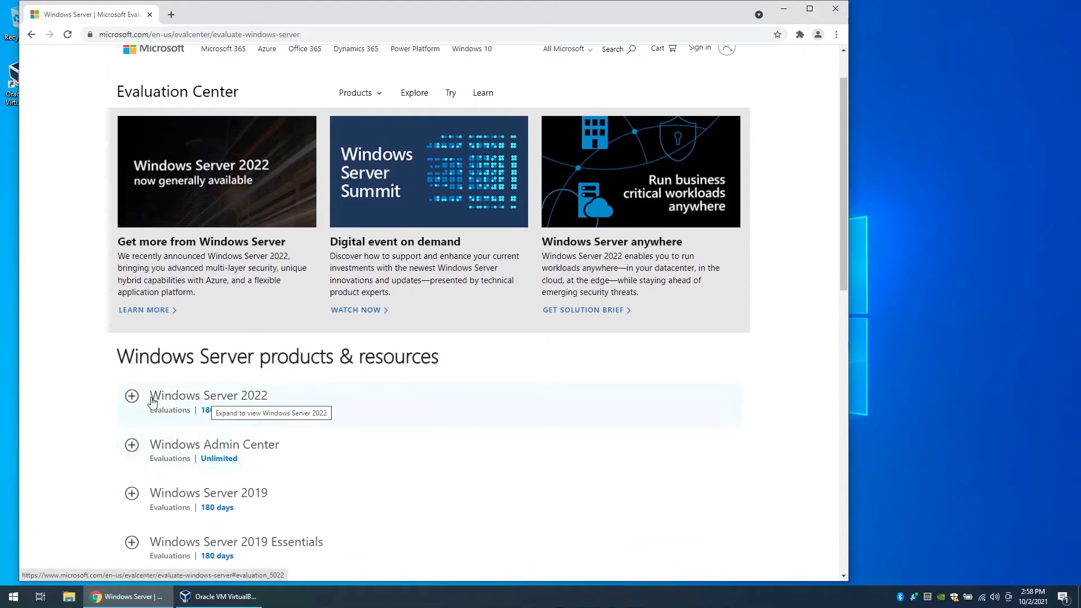
click(131, 399)
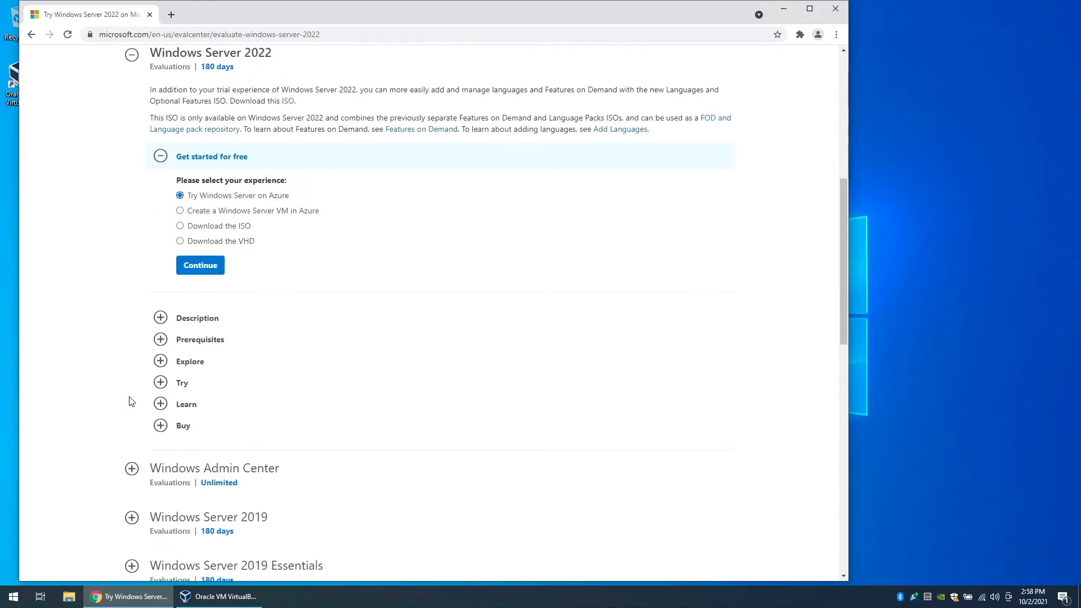
Choose the ISO option for the Windows Server 2022 evaluation, set the language to English and download it.
click(216, 228)
click(200, 266)
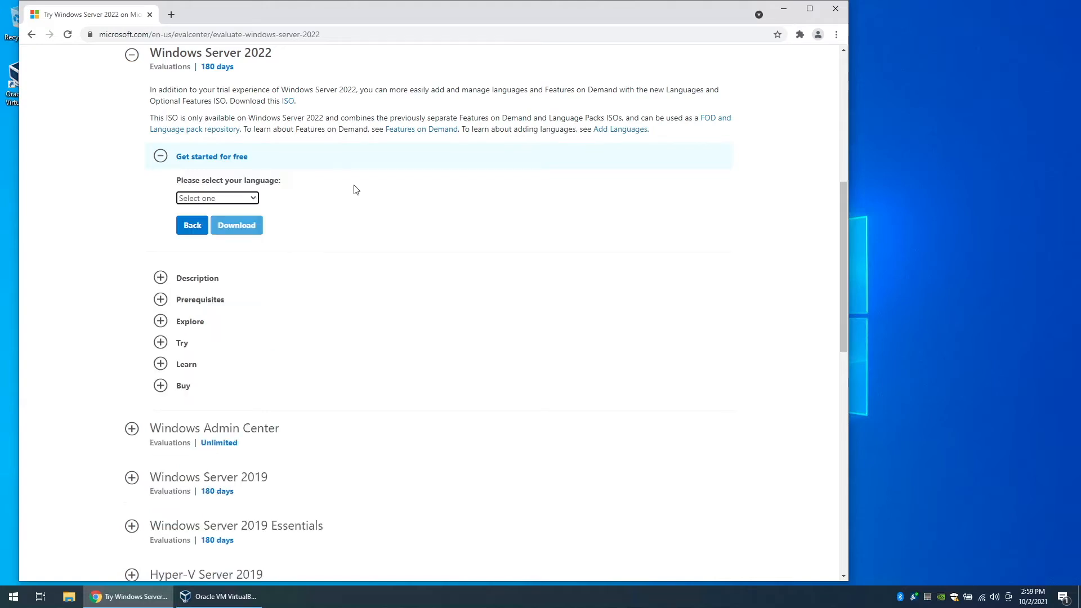
click(253, 197)
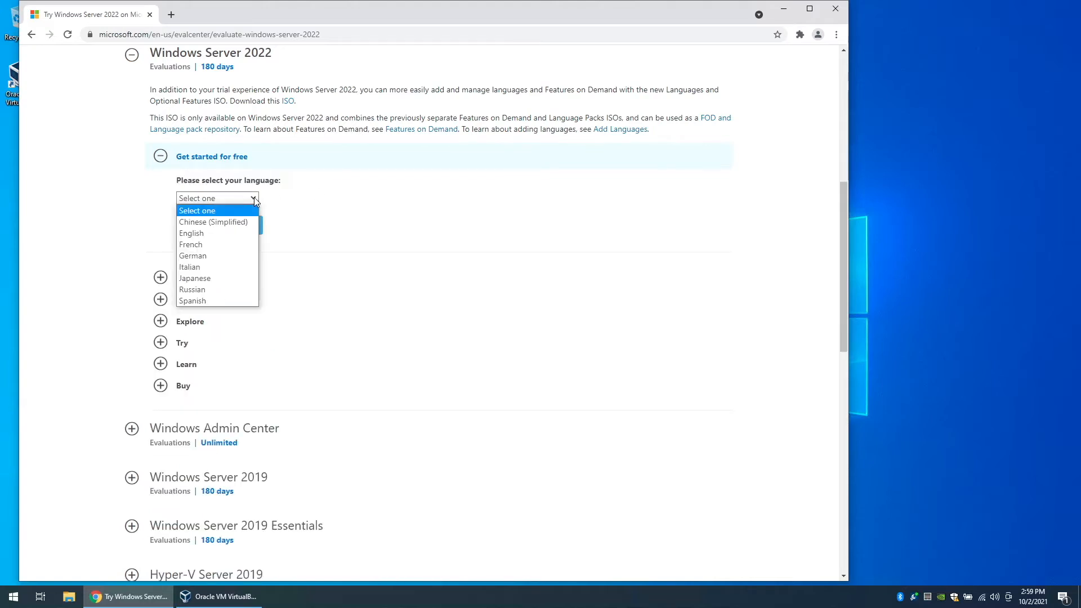
click(208, 233)
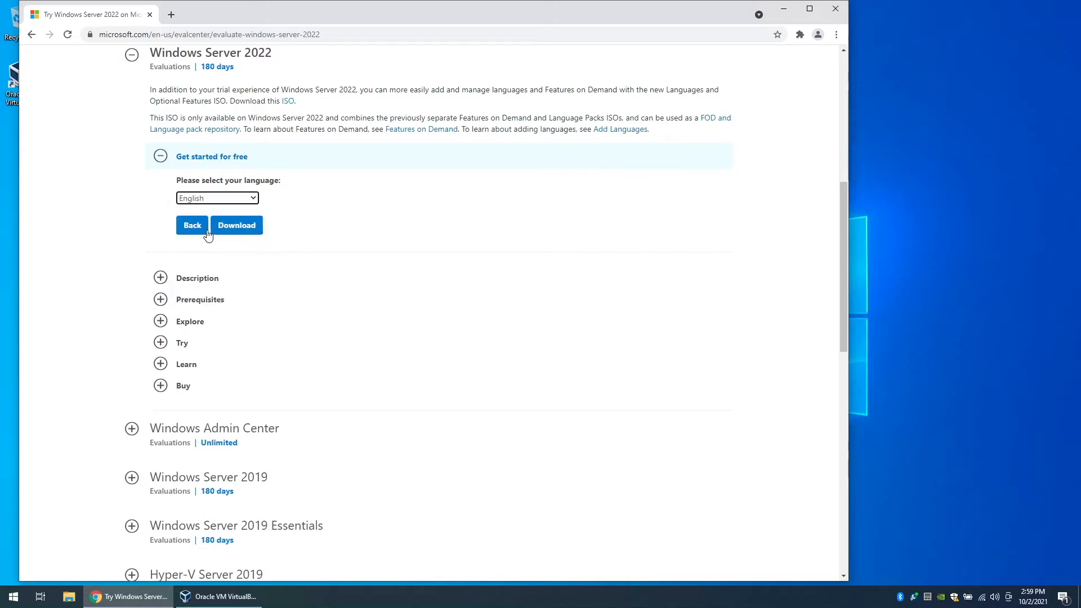
click(241, 231)
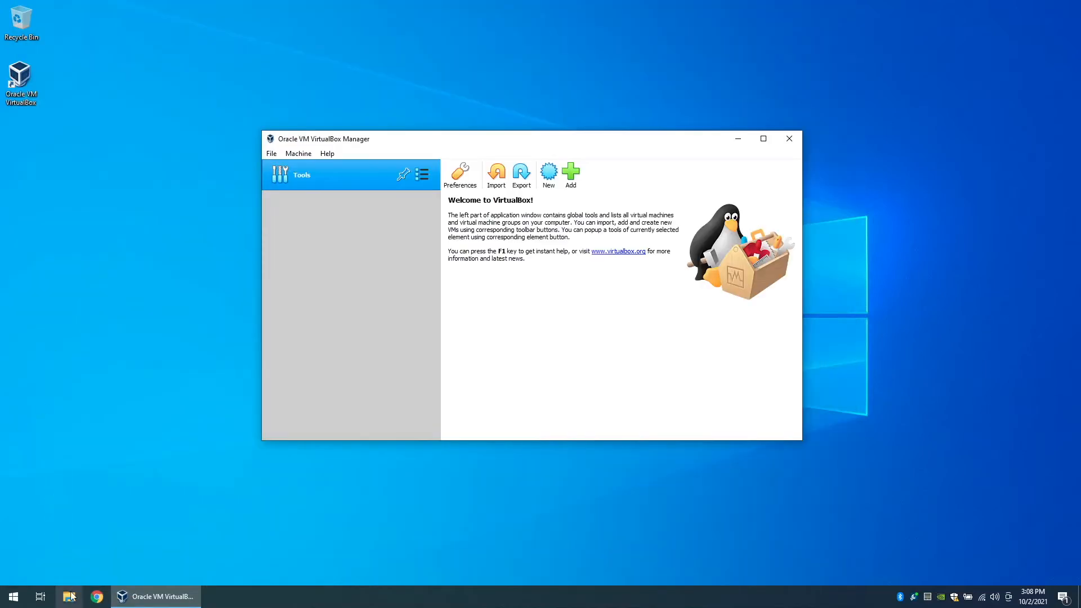
Switch to File Explorer and create a folder named ISO on the Data2 (E:) drive.
click(71, 596)
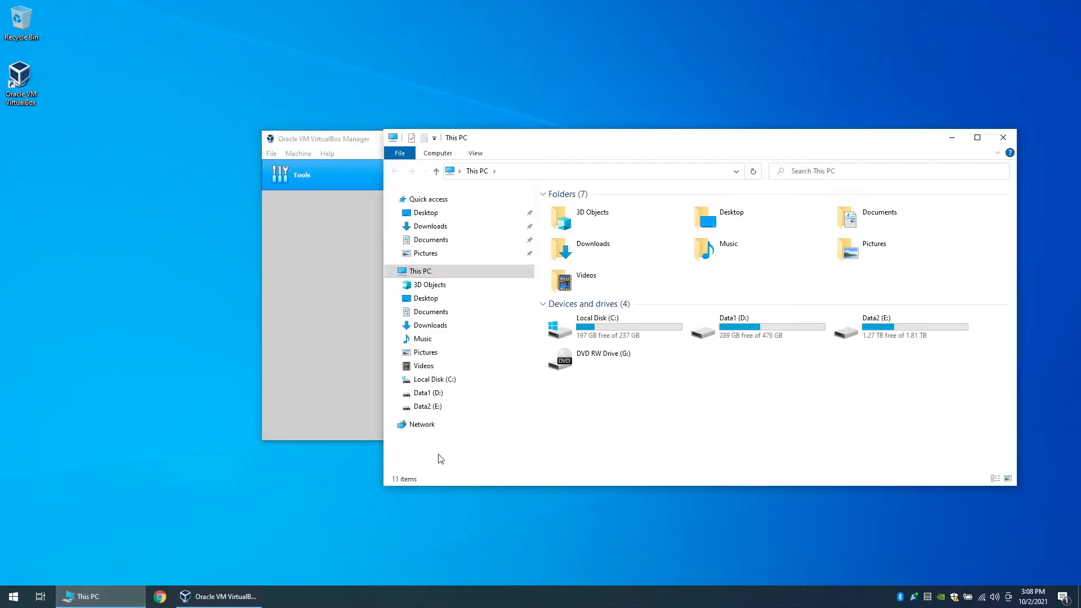
click(433, 406)
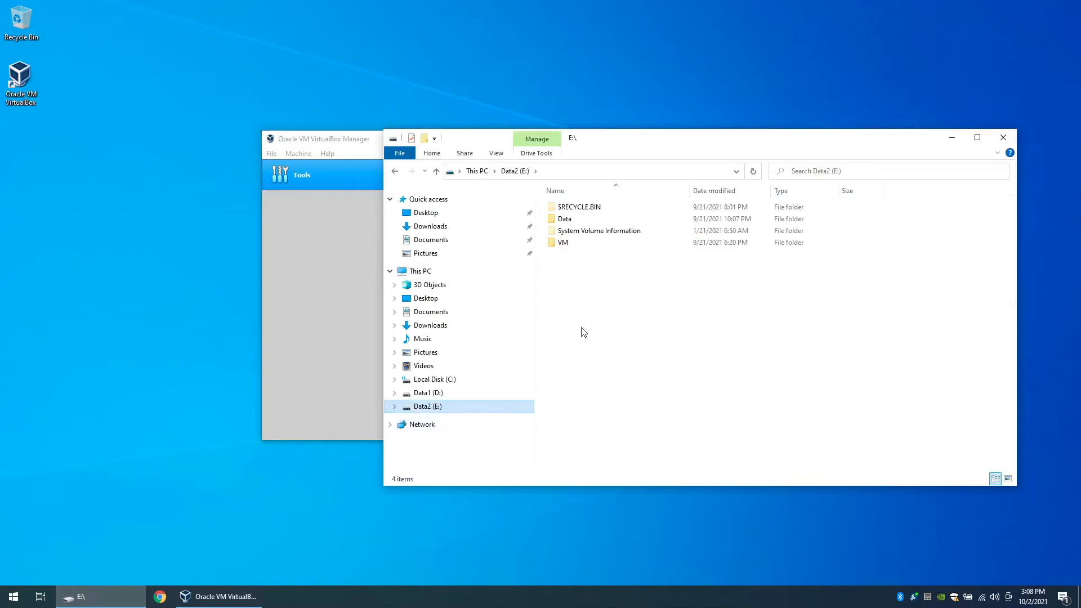
right_click(580, 291)
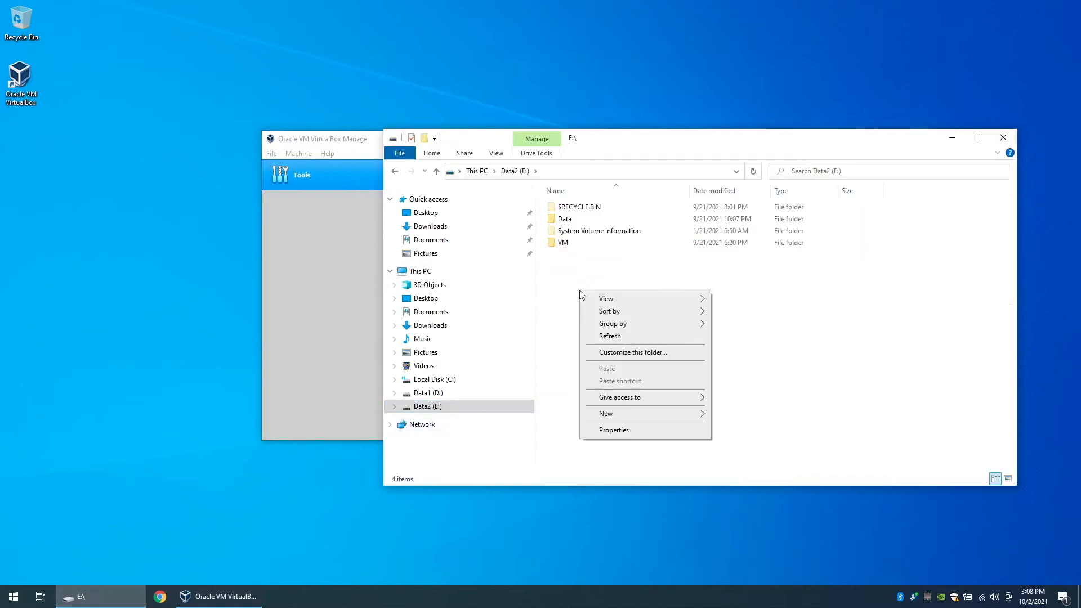
mouse_move(662, 416)
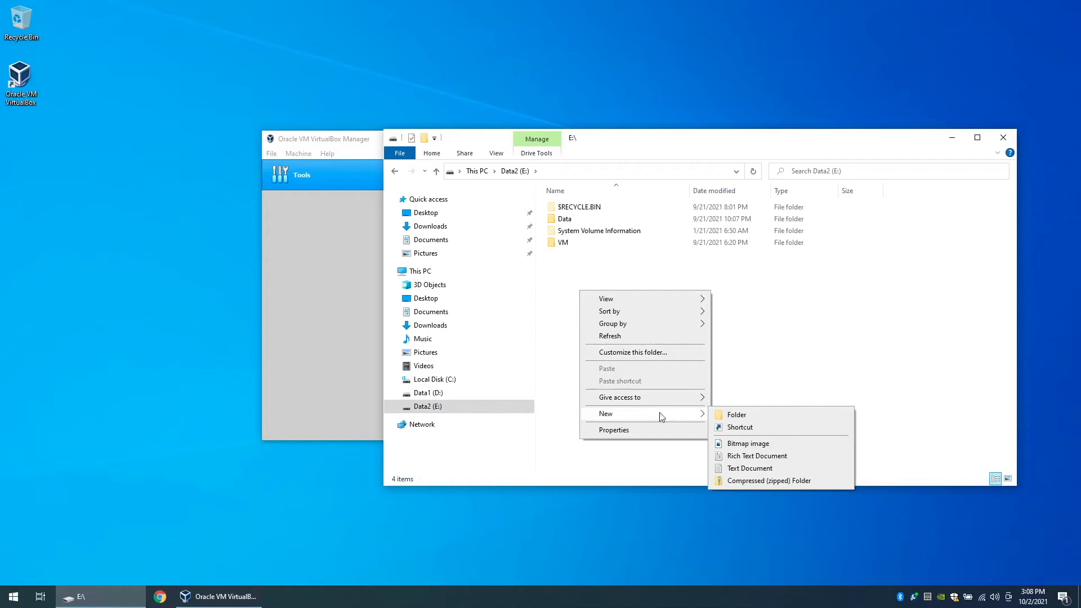
click(736, 416)
text(ISO)
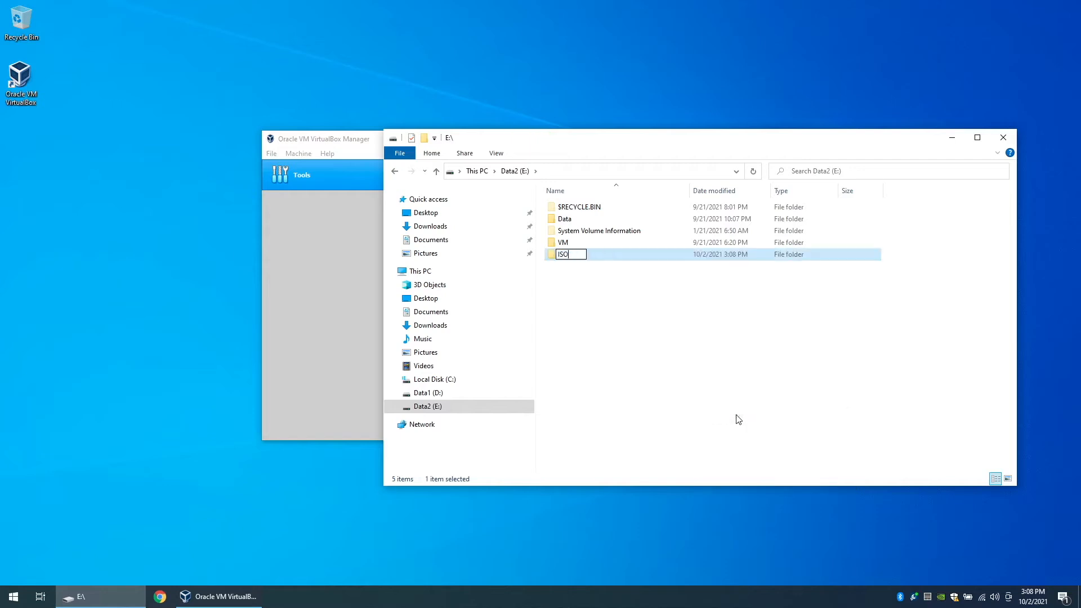
key(Return)
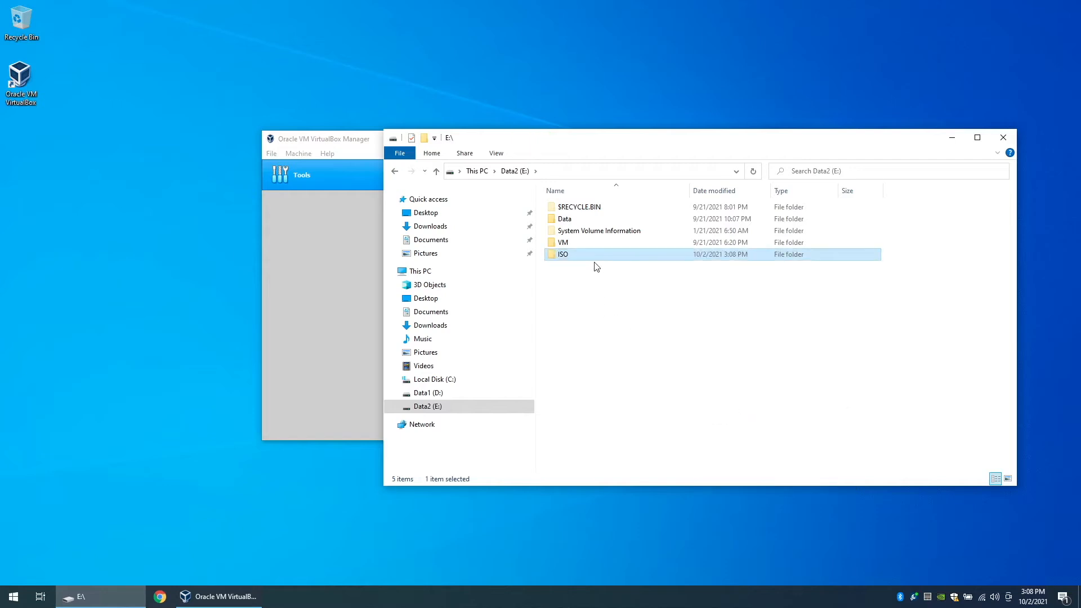
Move the Windows Server evaluation ISO from Downloads into E:\ISO, widen the Name column to show its full name, and close File Explorer.
click(434, 228)
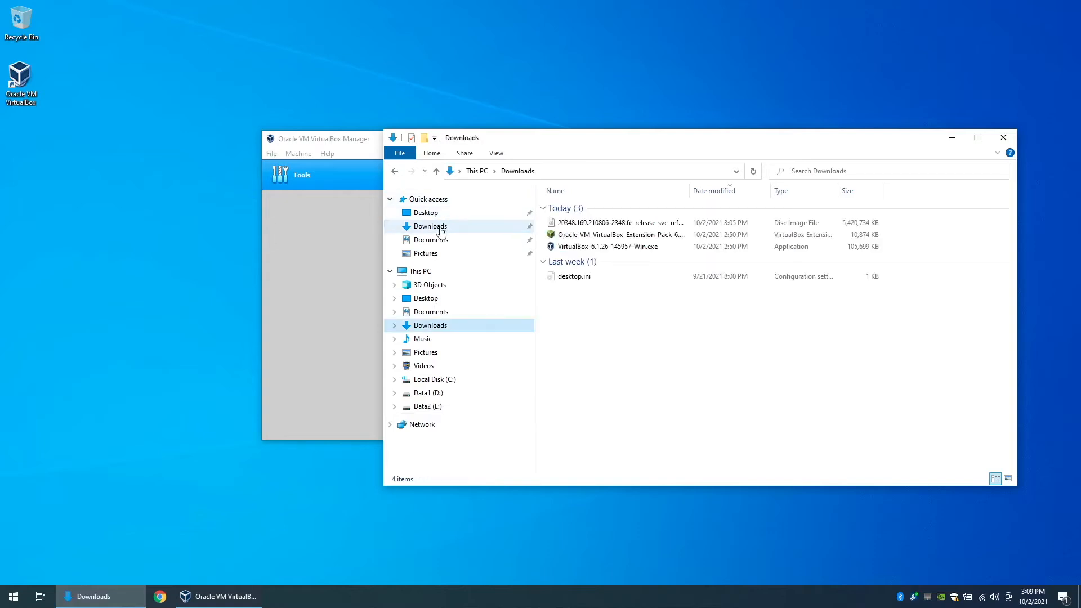
click(614, 224)
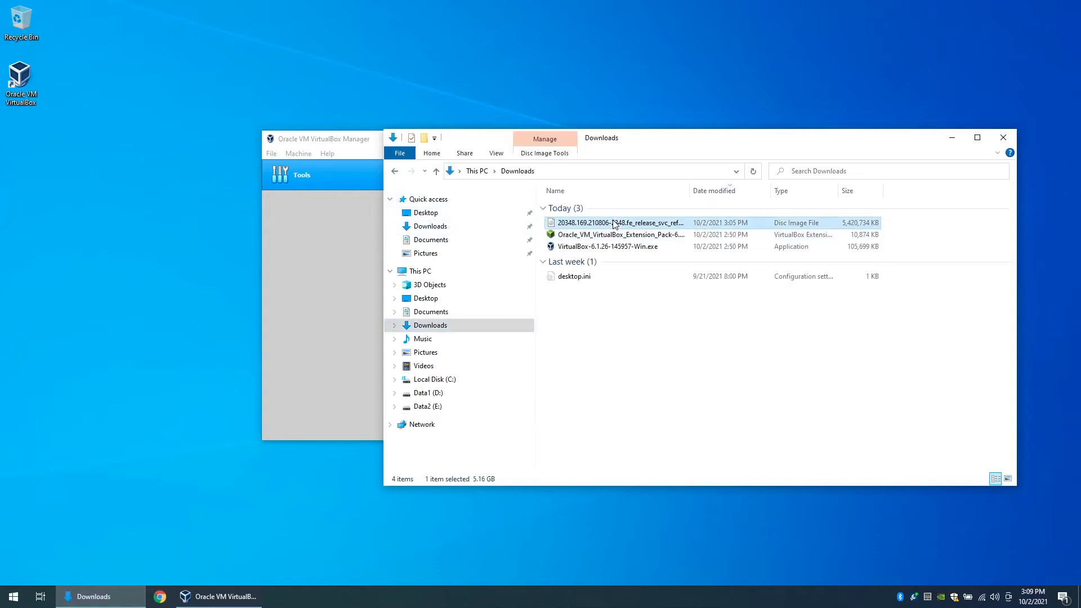
right_click(614, 223)
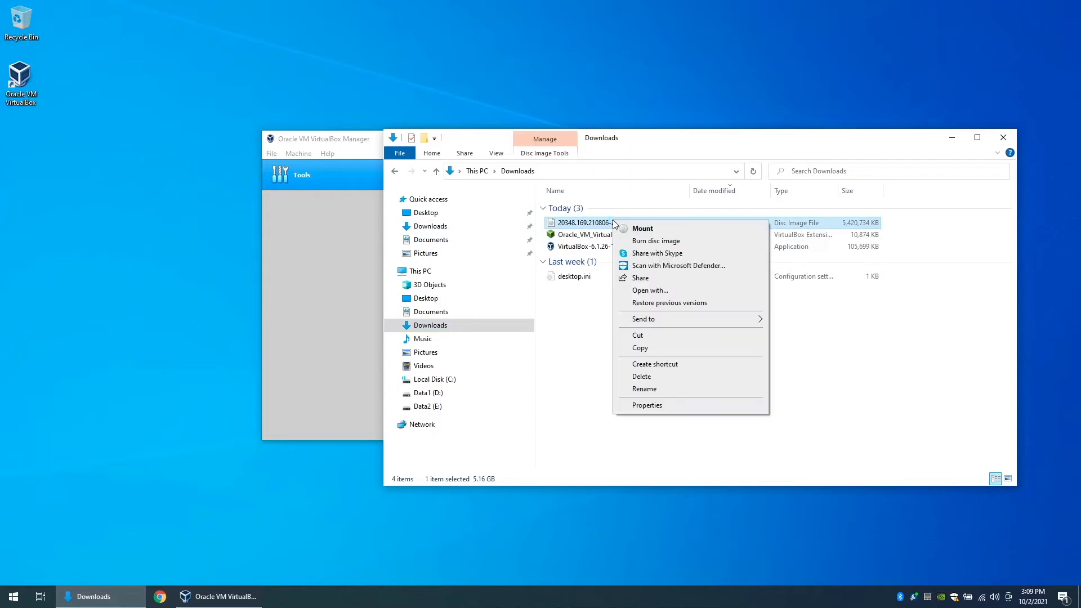
click(651, 337)
click(427, 406)
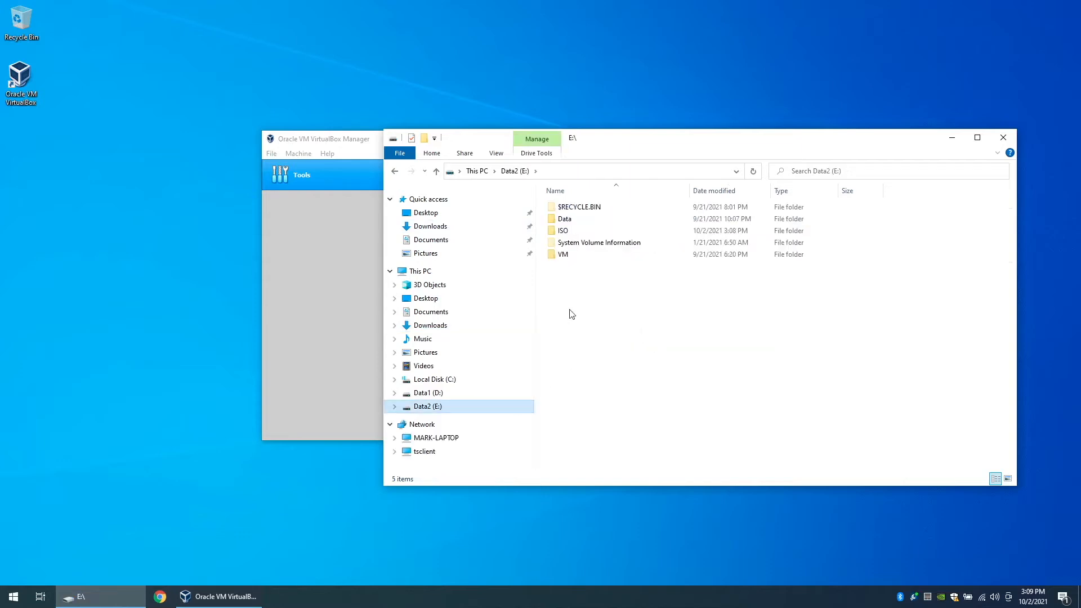
double_click(581, 231)
right_click(593, 240)
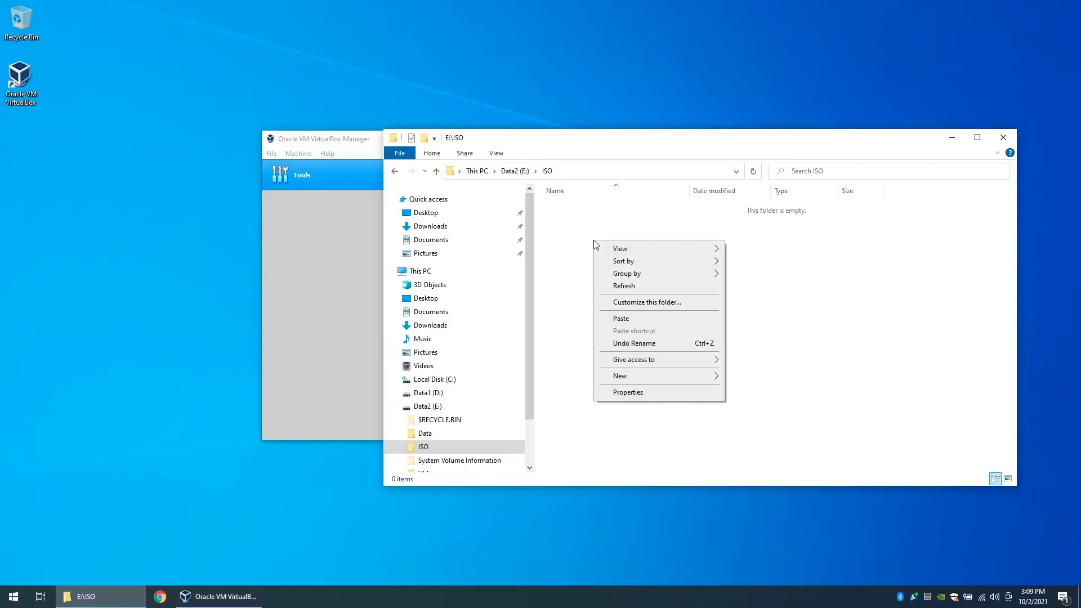
click(621, 318)
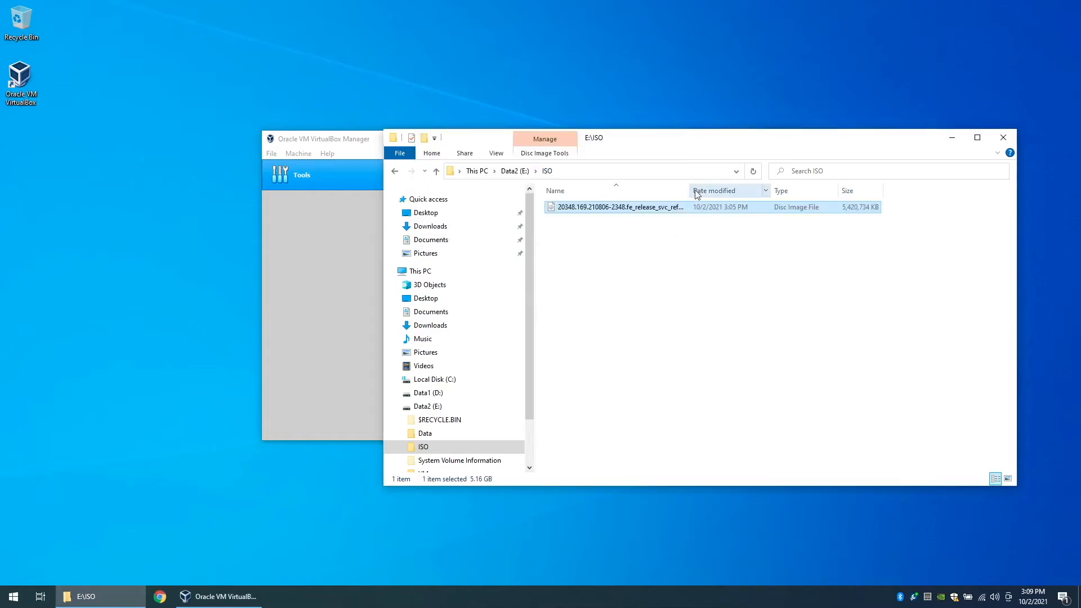
drag(688, 190, 831, 186)
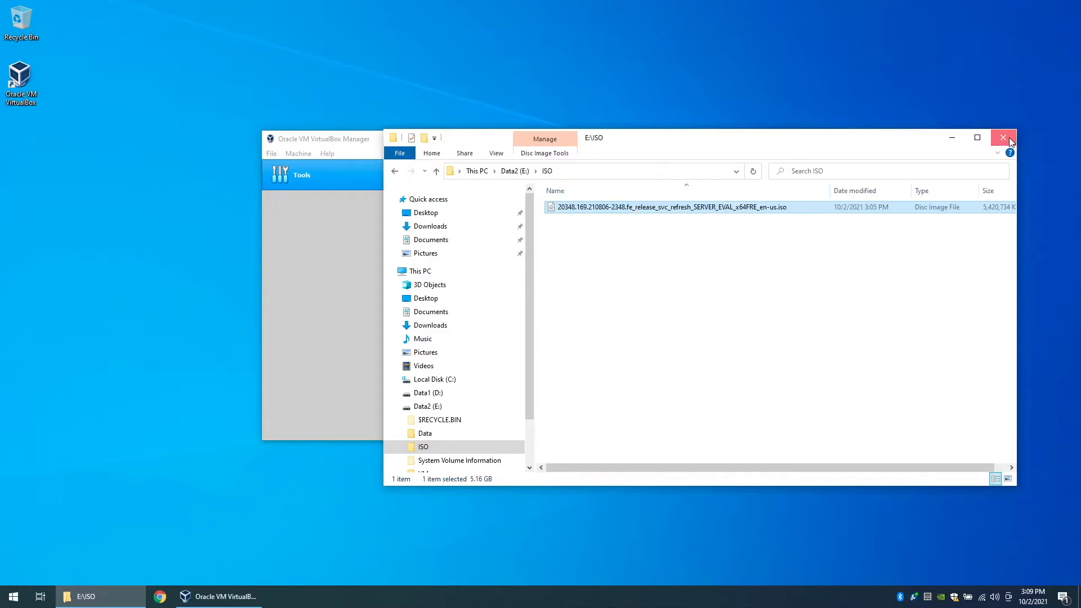
click(1004, 138)
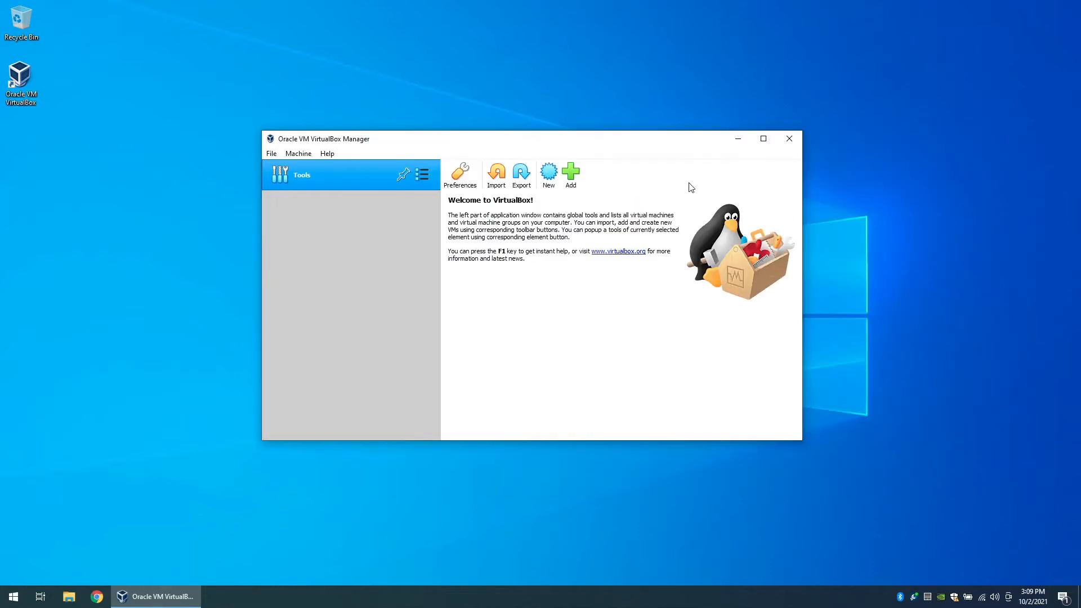
Add the Windows Server evaluation ISO from E:\ISO to VirtualBox's optical disks in the media manager.
click(420, 175)
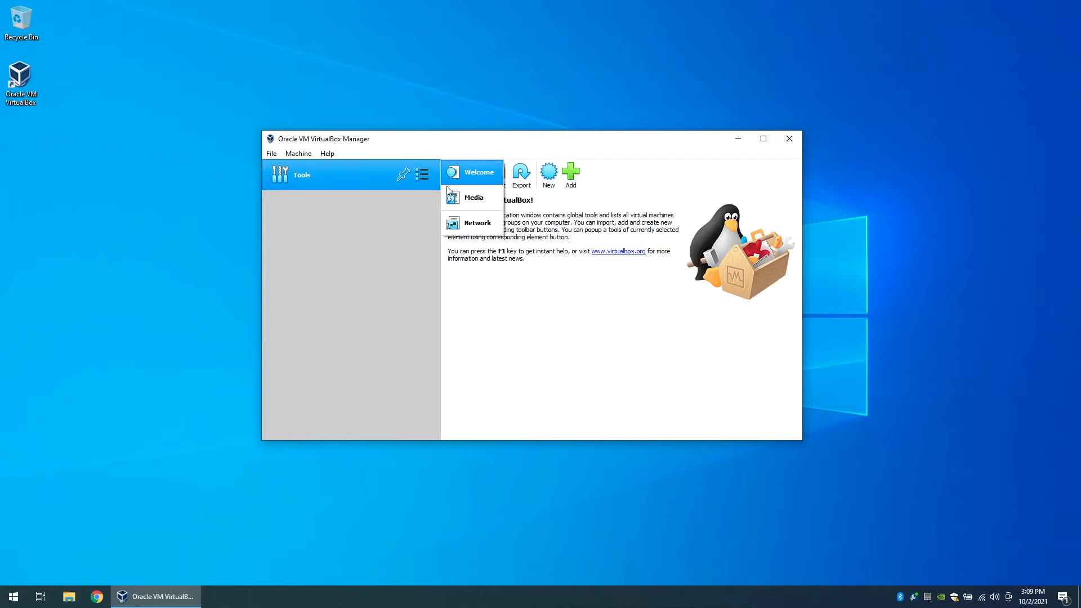
click(458, 197)
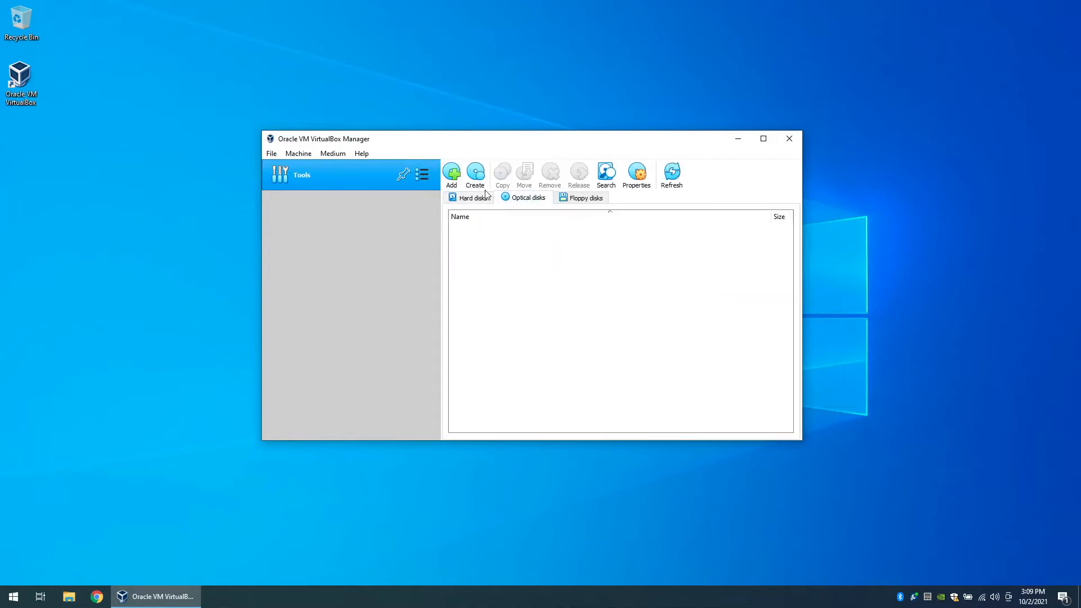
click(452, 174)
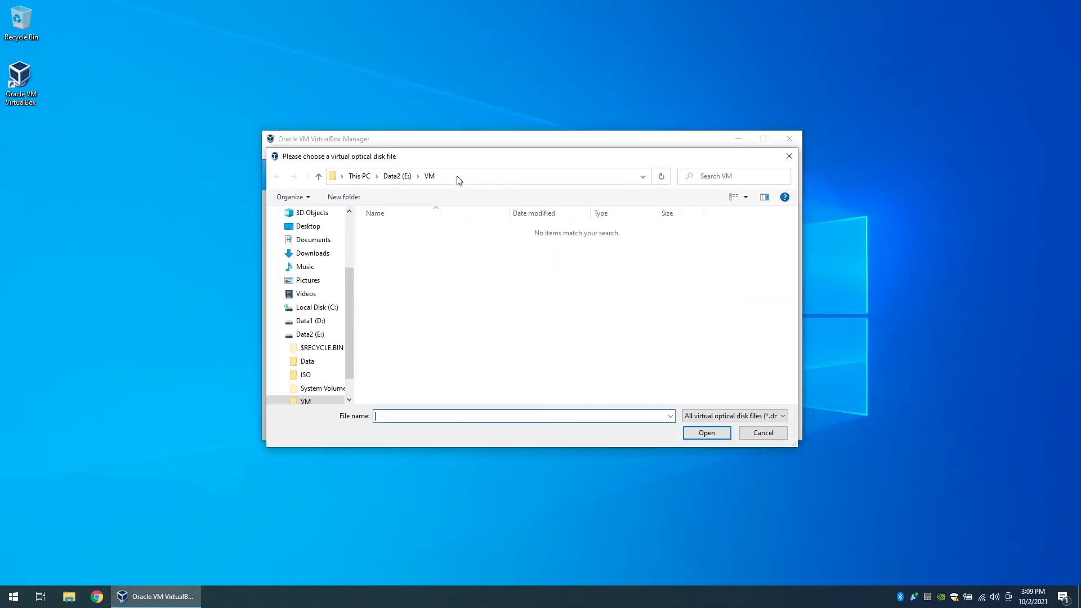
click(308, 374)
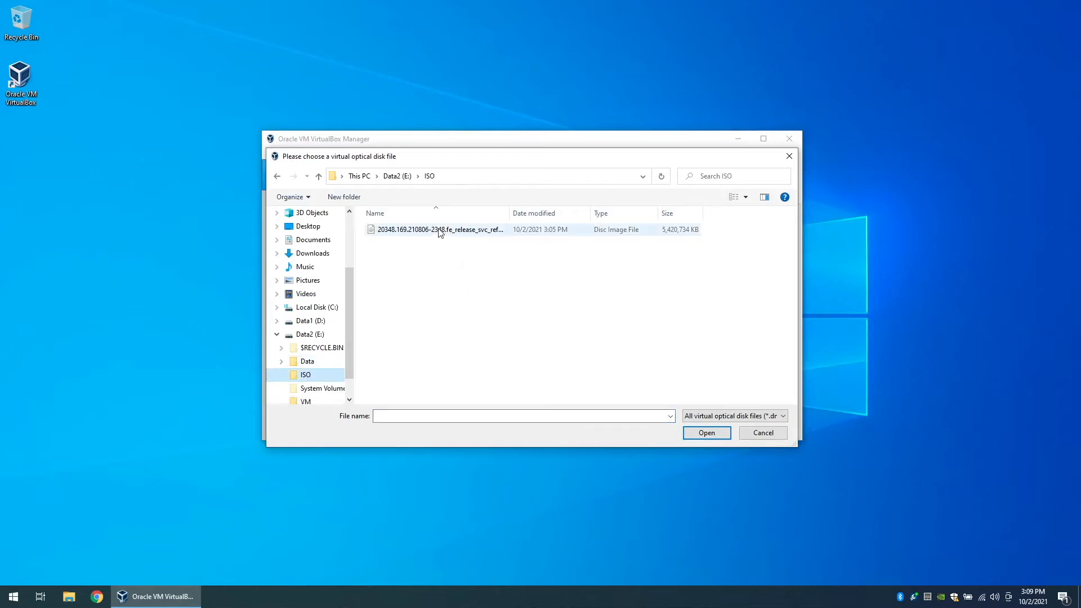
click(440, 231)
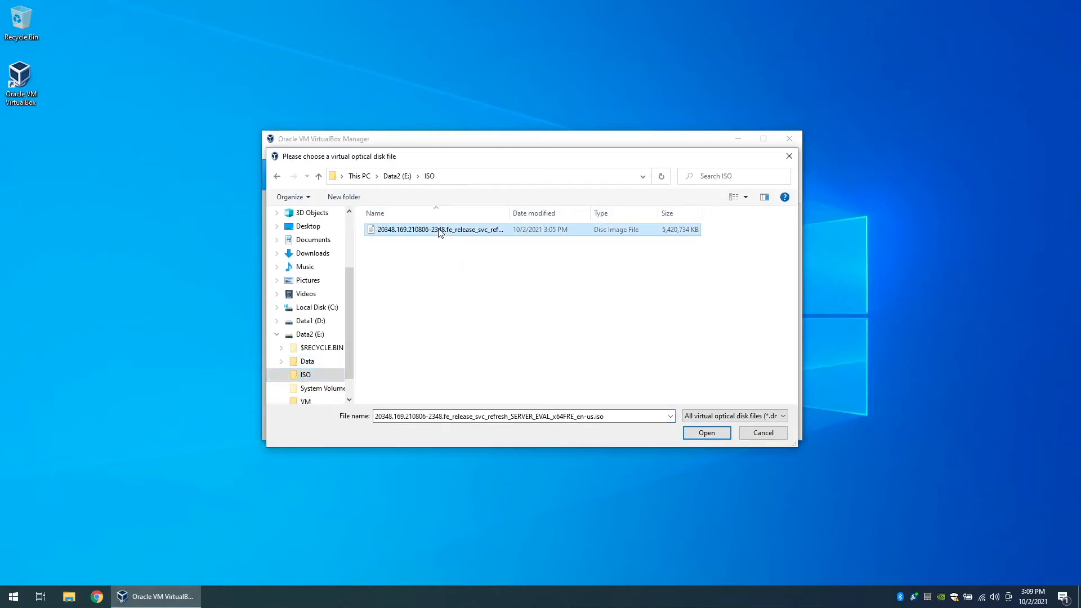
click(711, 433)
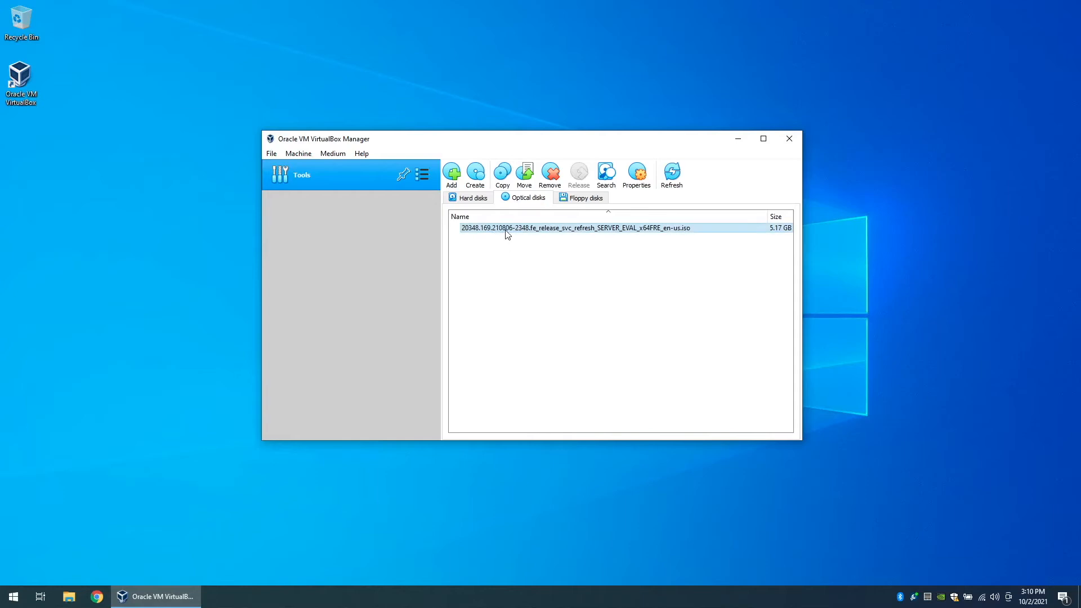
Return to the VirtualBox welcome page and start a new virtual machine in Expert Mode, naming it W2K22Test.
click(421, 175)
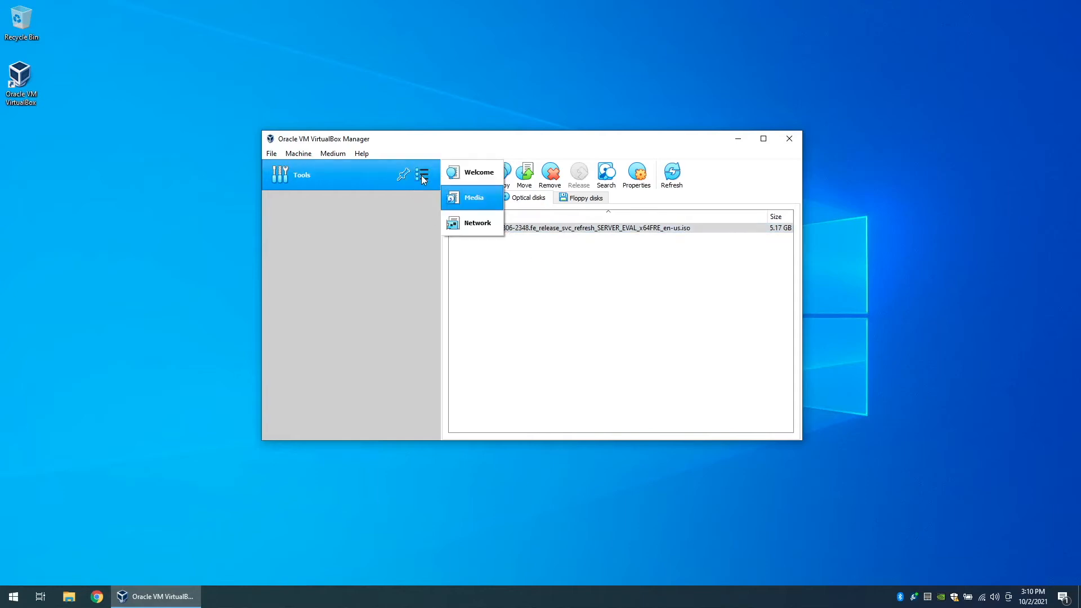
click(467, 173)
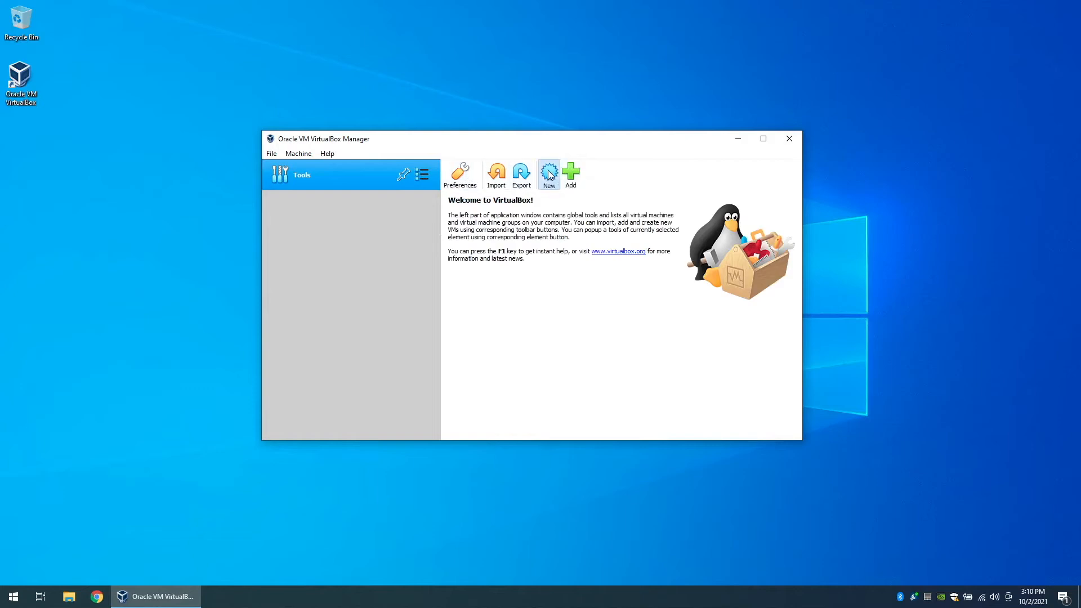
click(548, 171)
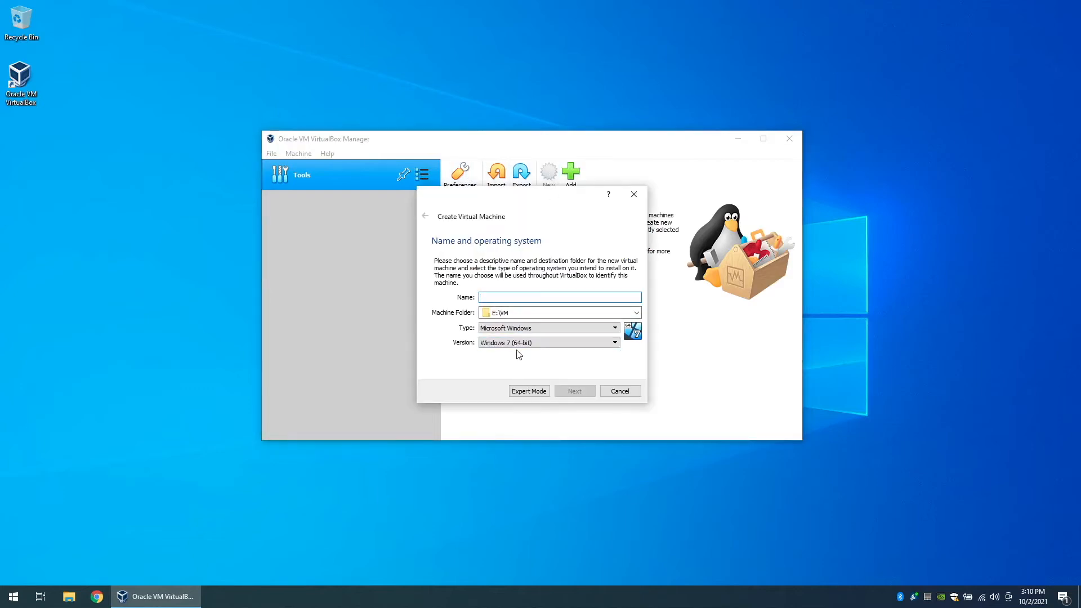
click(523, 391)
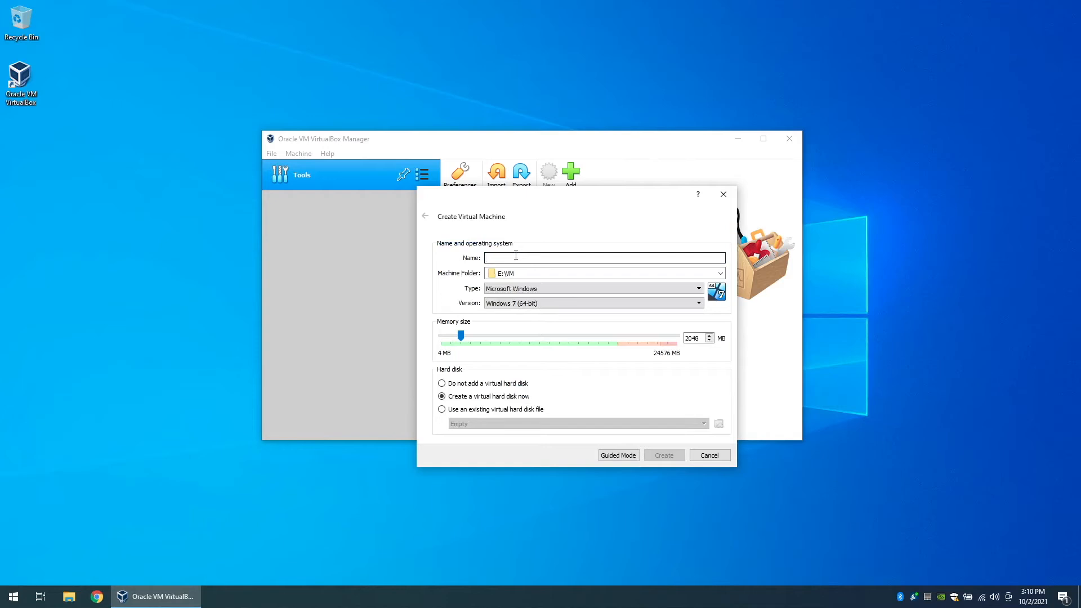
text(W2K)
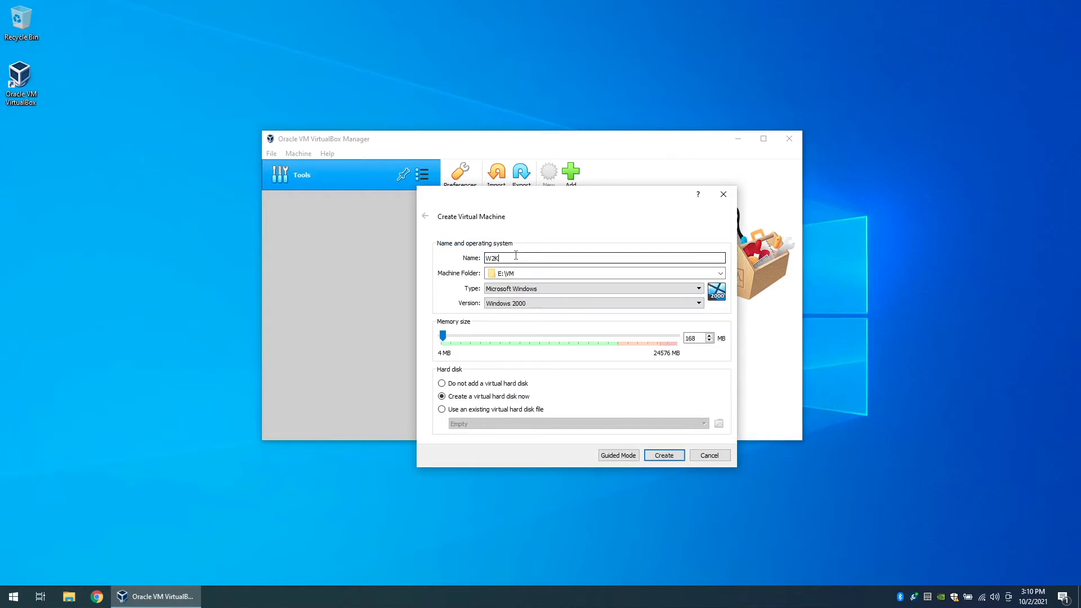
text(22Test-)
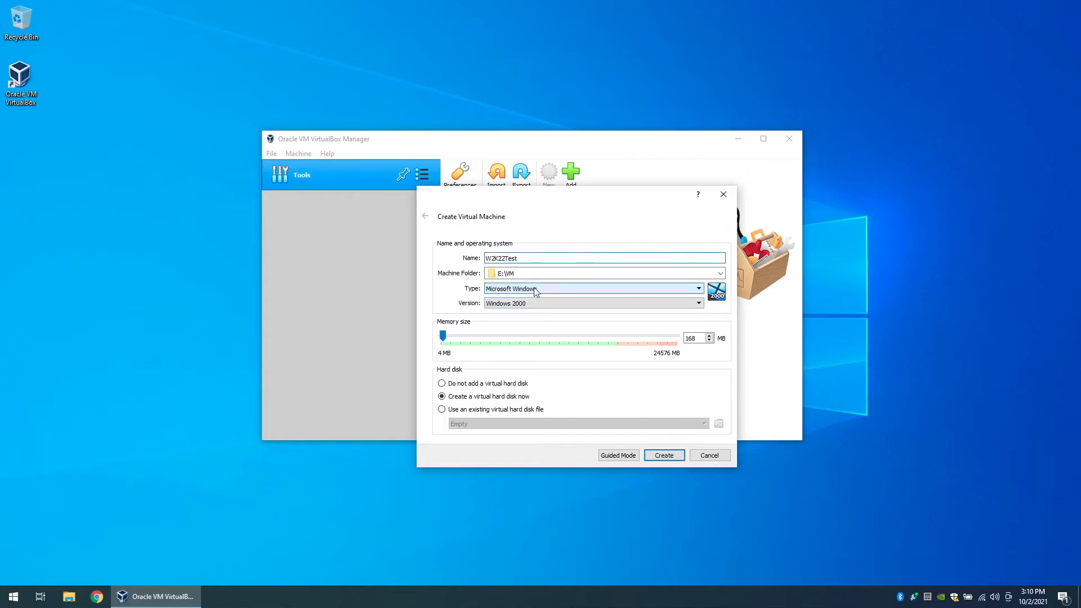
Set the new virtual machine's type to Microsoft Windows and its version to Windows 2019 (64-bit).
click(535, 290)
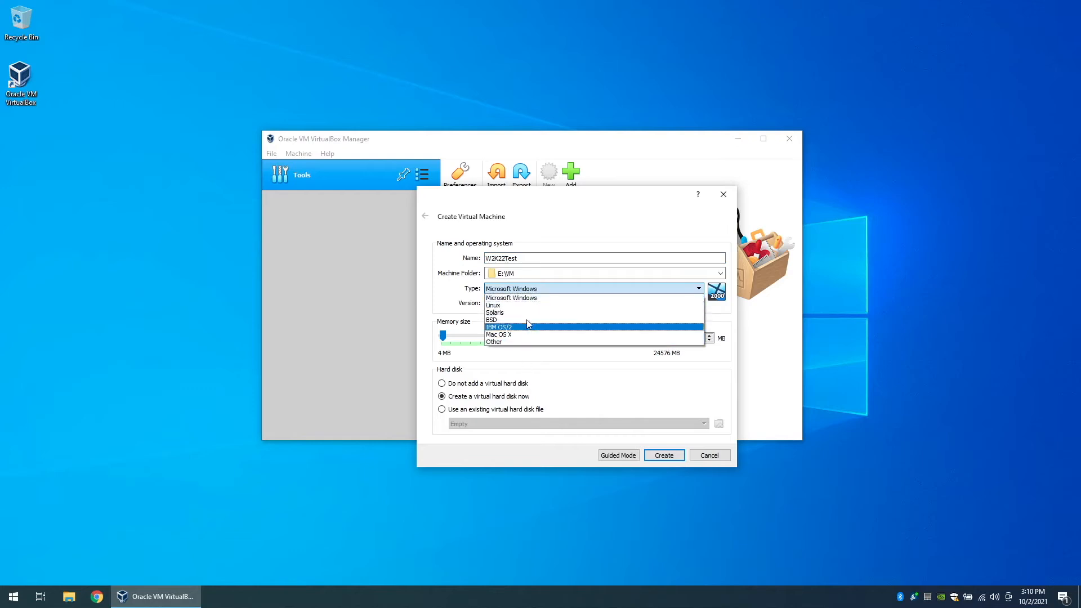
click(540, 299)
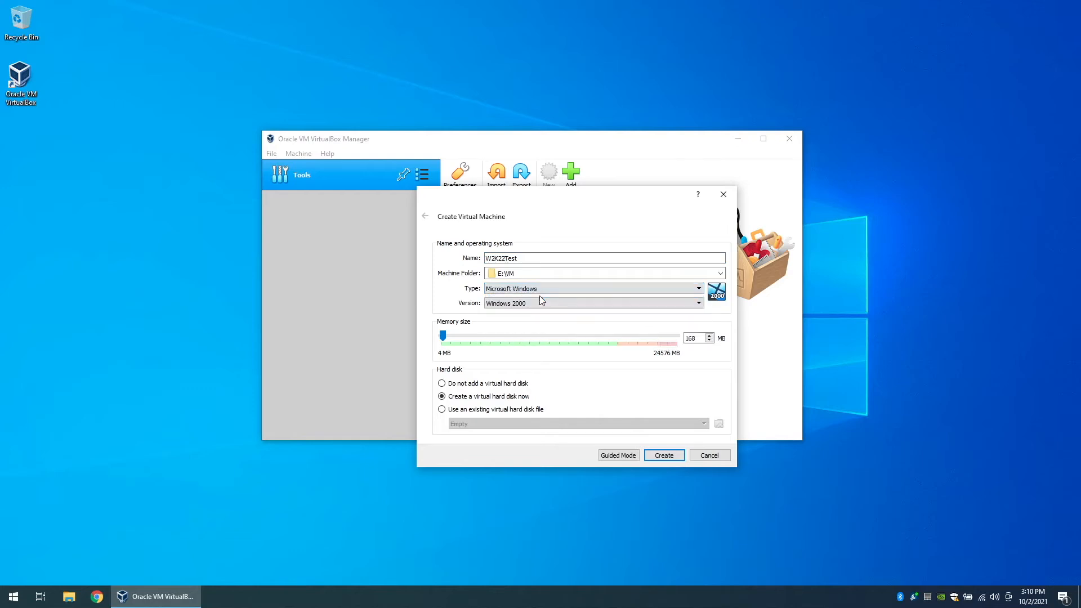
click(526, 305)
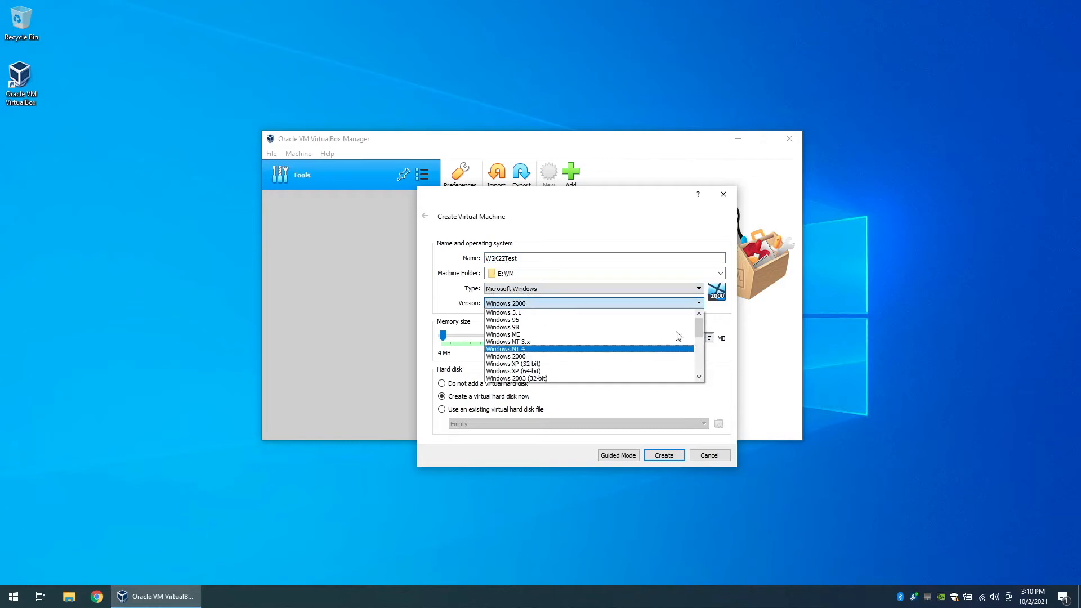
drag(700, 325, 703, 382)
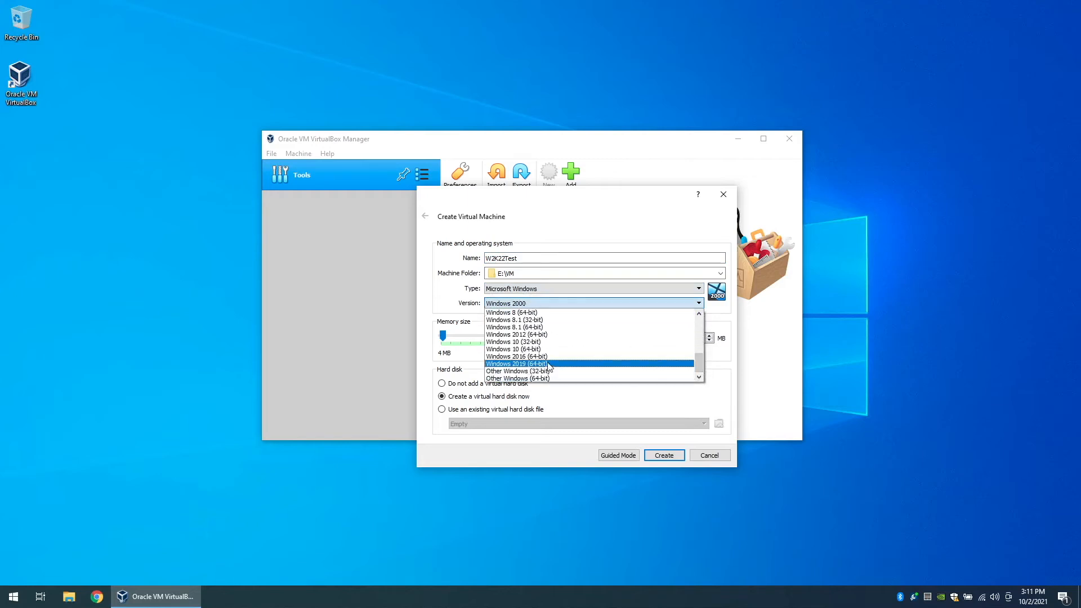
click(505, 363)
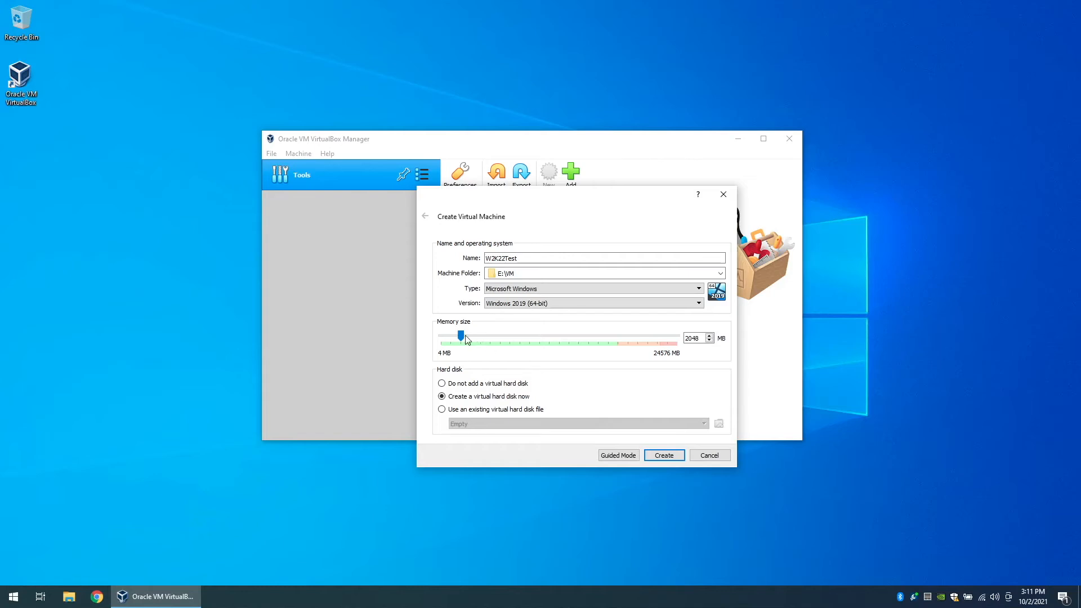
Set the new machine's memory to 4096 MB and create it with a 50 GB dynamically allocated VHD hard disk.
drag(463, 335, 483, 334)
click(663, 456)
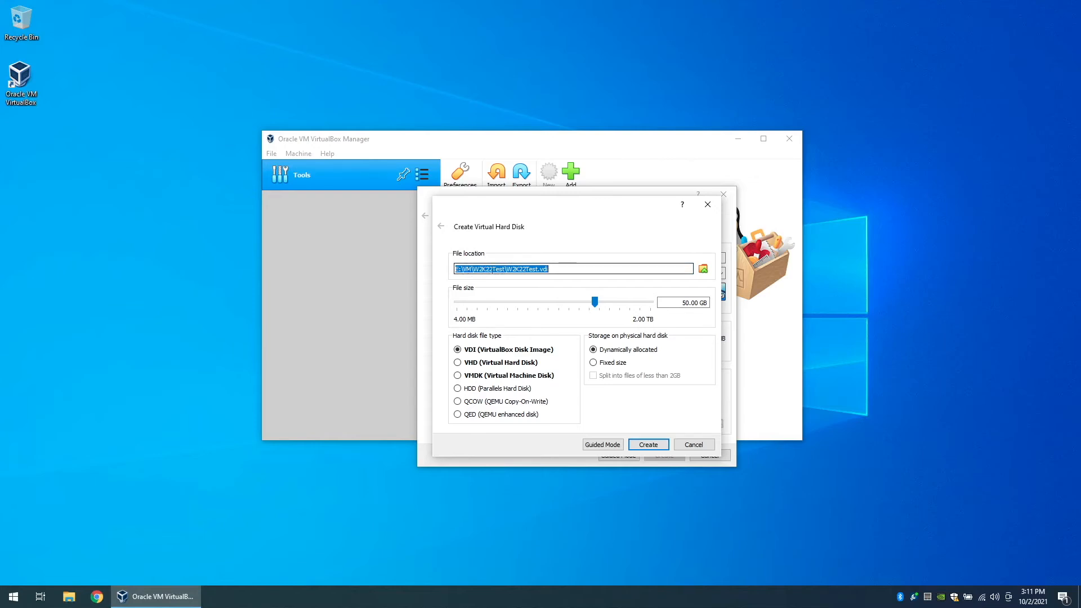
click(476, 363)
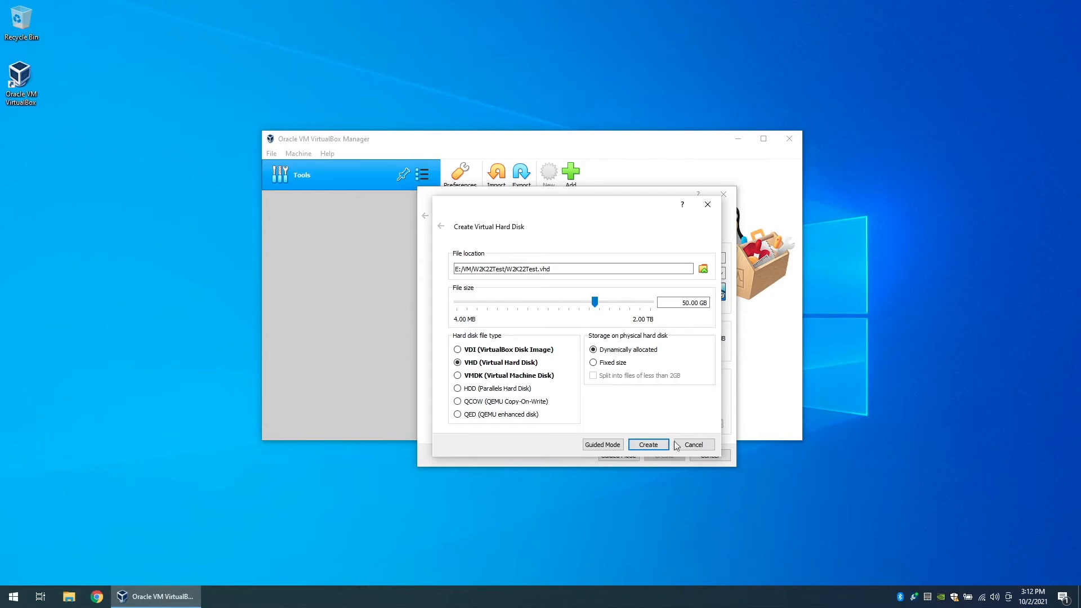
click(653, 444)
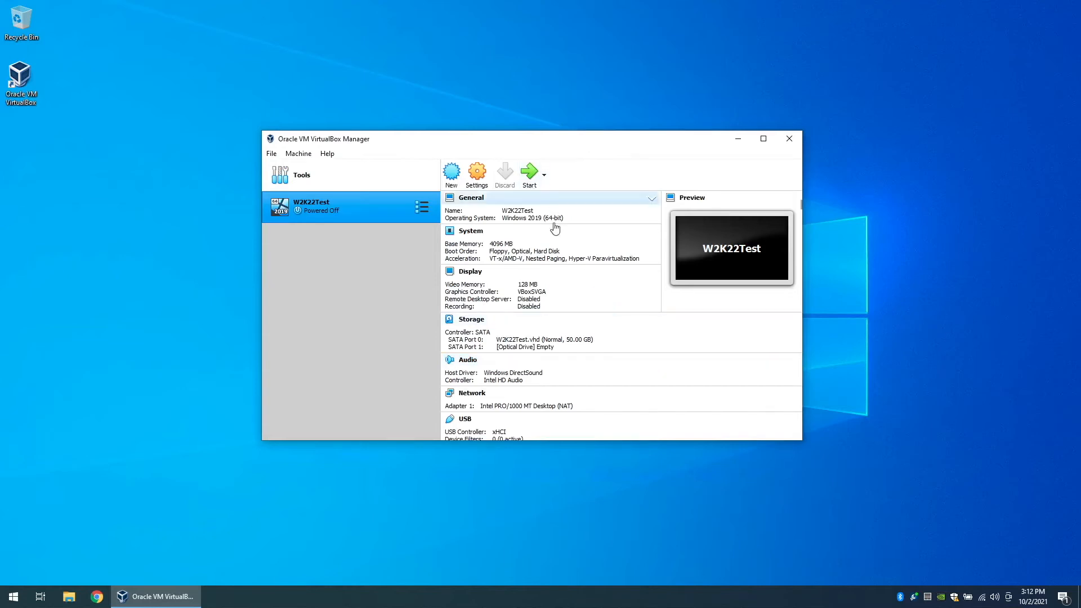
Assign 2 processors to W2K22Test in its system settings.
click(479, 179)
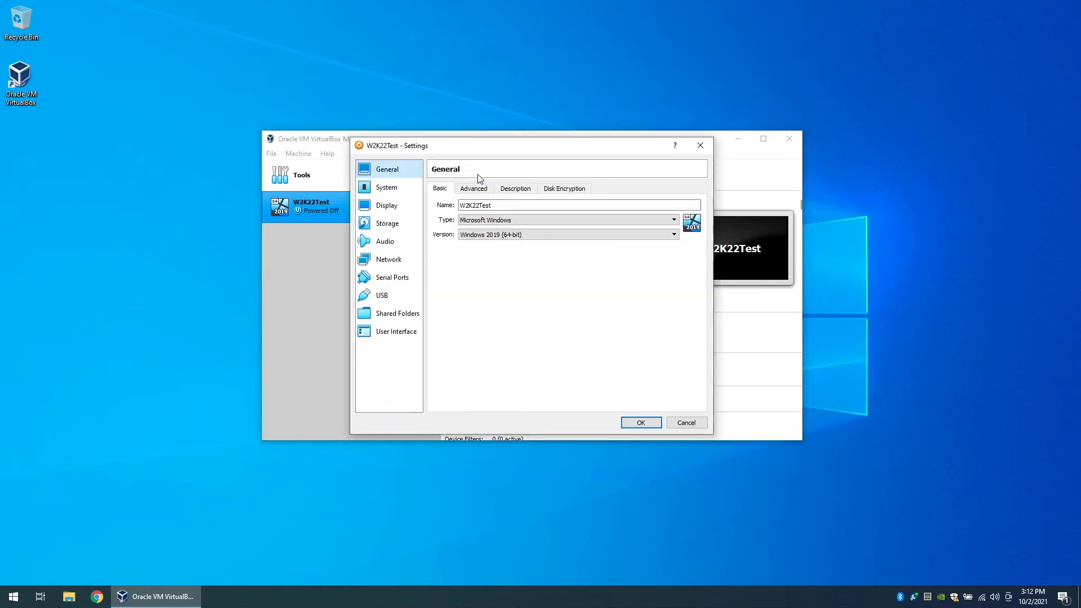
click(386, 191)
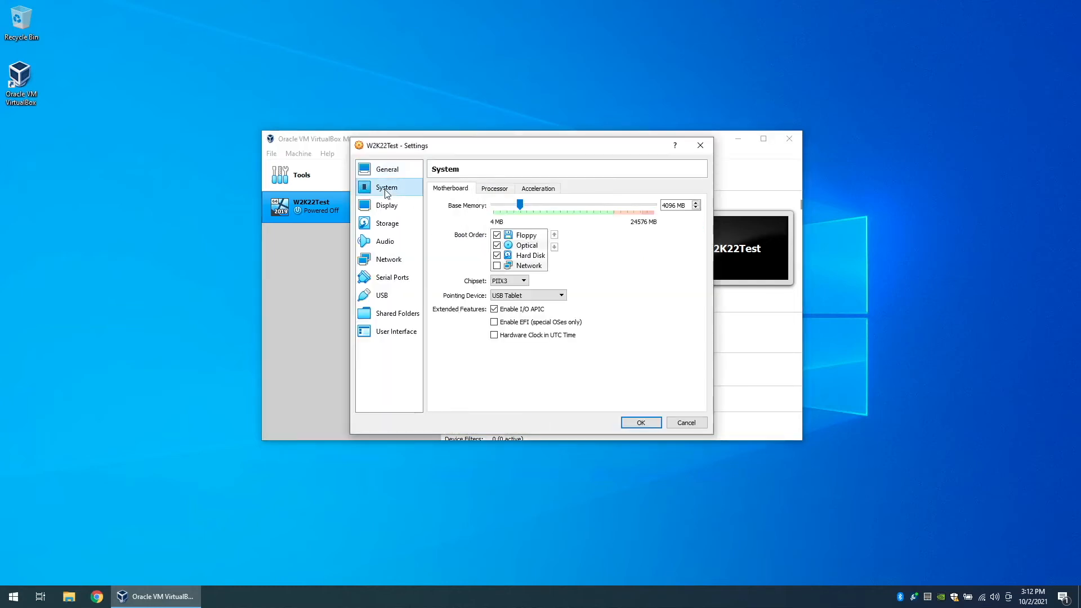
click(494, 191)
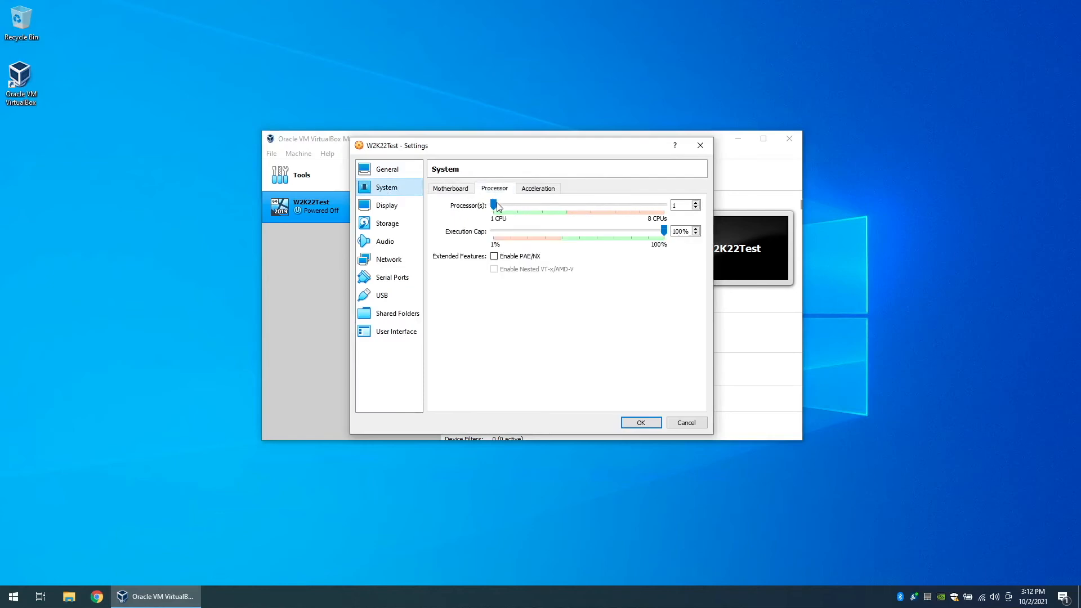
drag(494, 204, 511, 205)
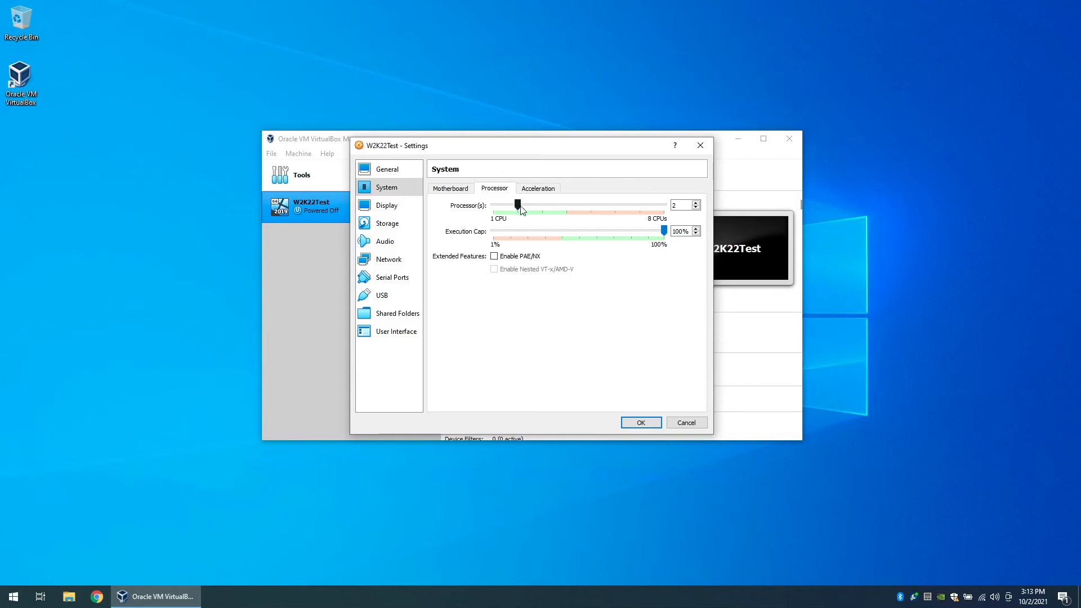
Attach the Windows Server evaluation ISO to the machine's empty optical drive and save the settings.
click(398, 227)
click(458, 228)
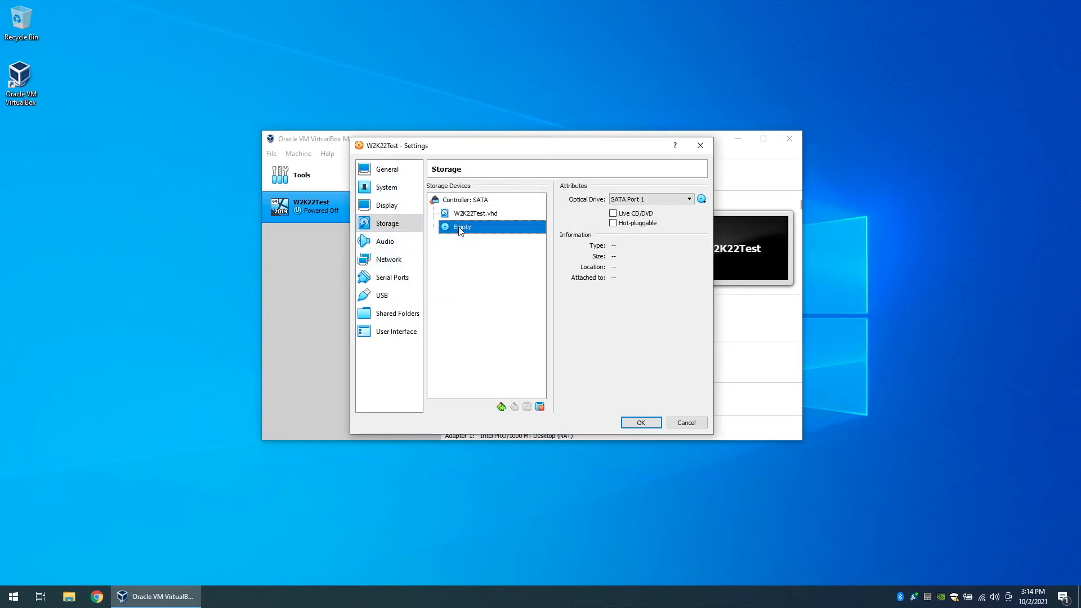
click(702, 199)
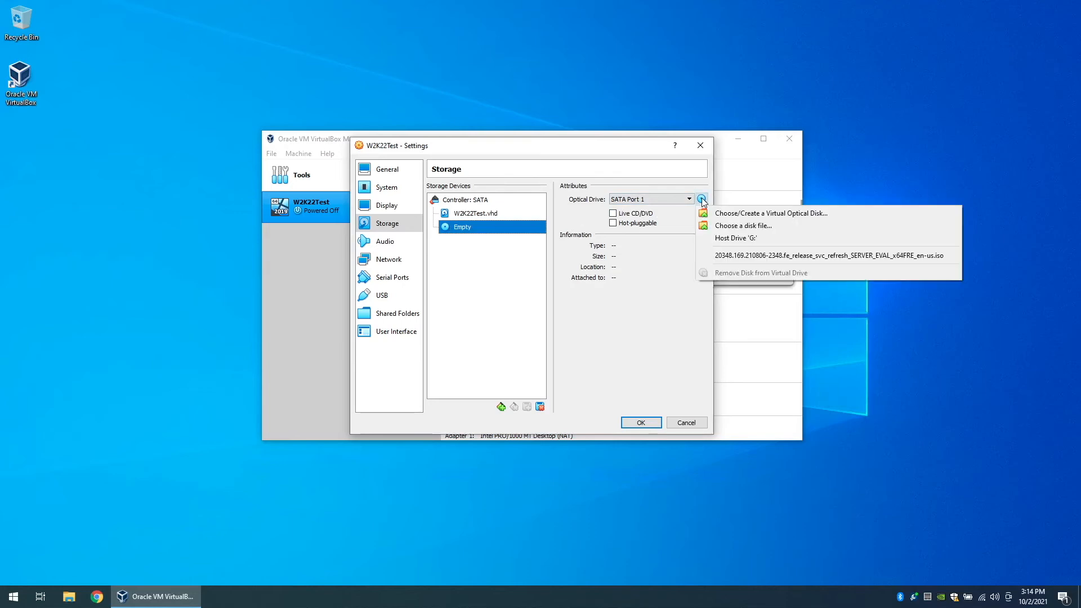
click(730, 256)
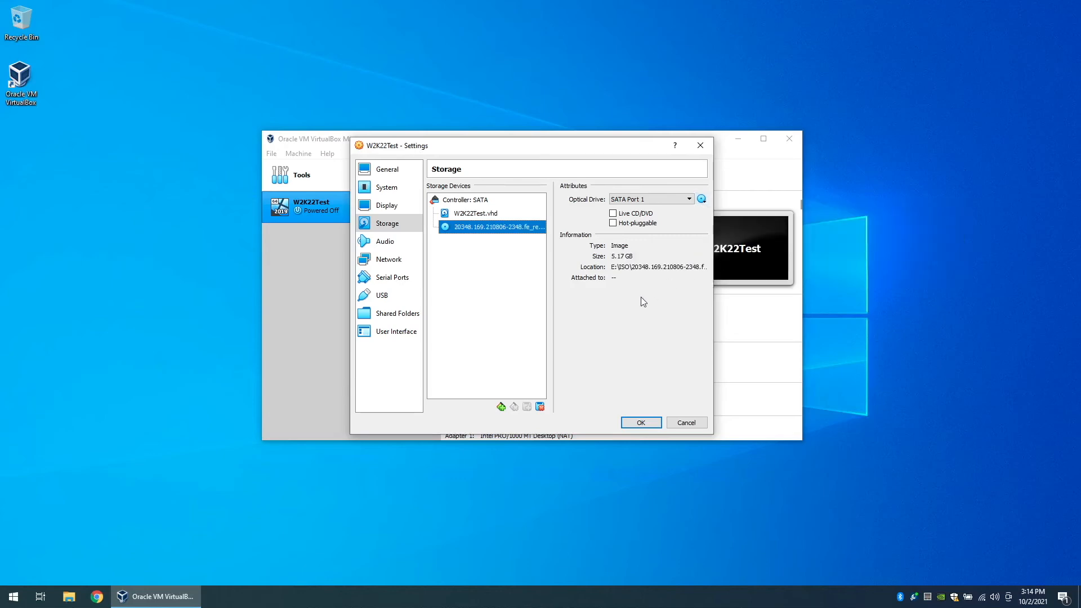
click(640, 422)
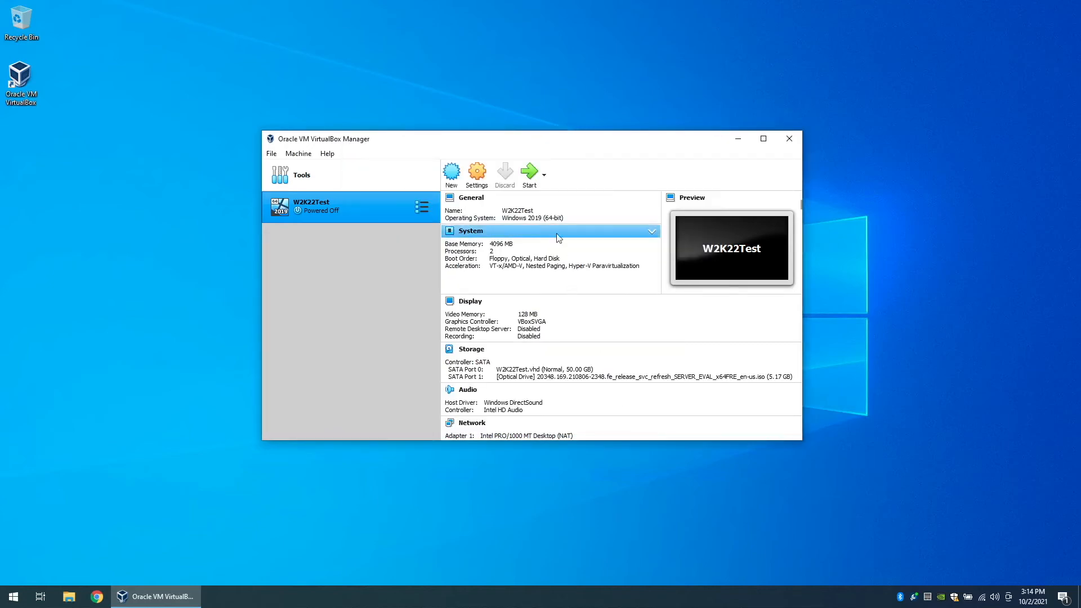
Start W2K22Test and let its window capture the mouse and keyboard.
click(529, 172)
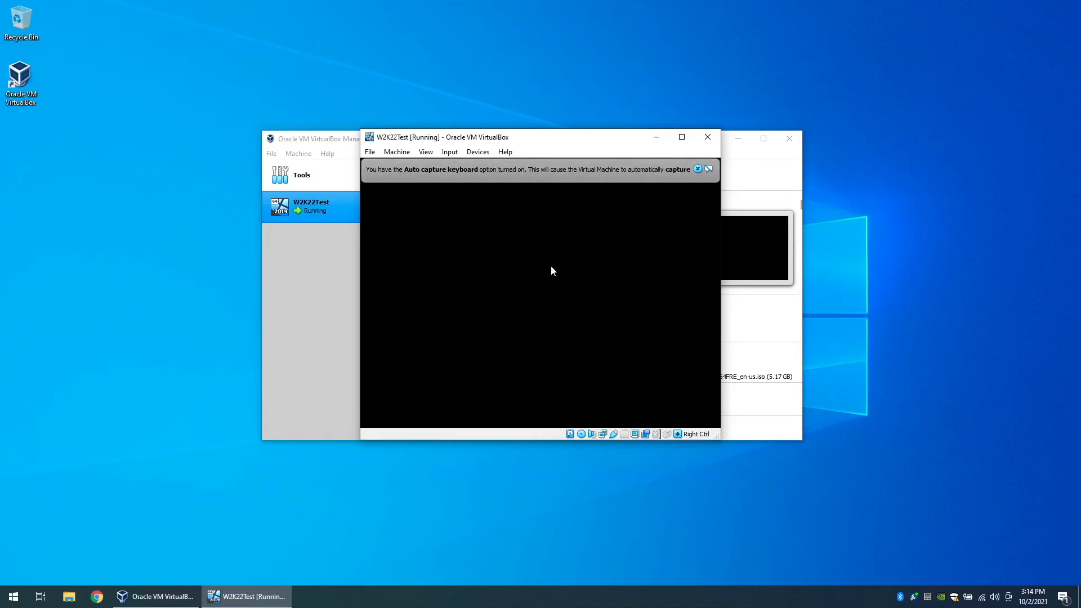
click(542, 280)
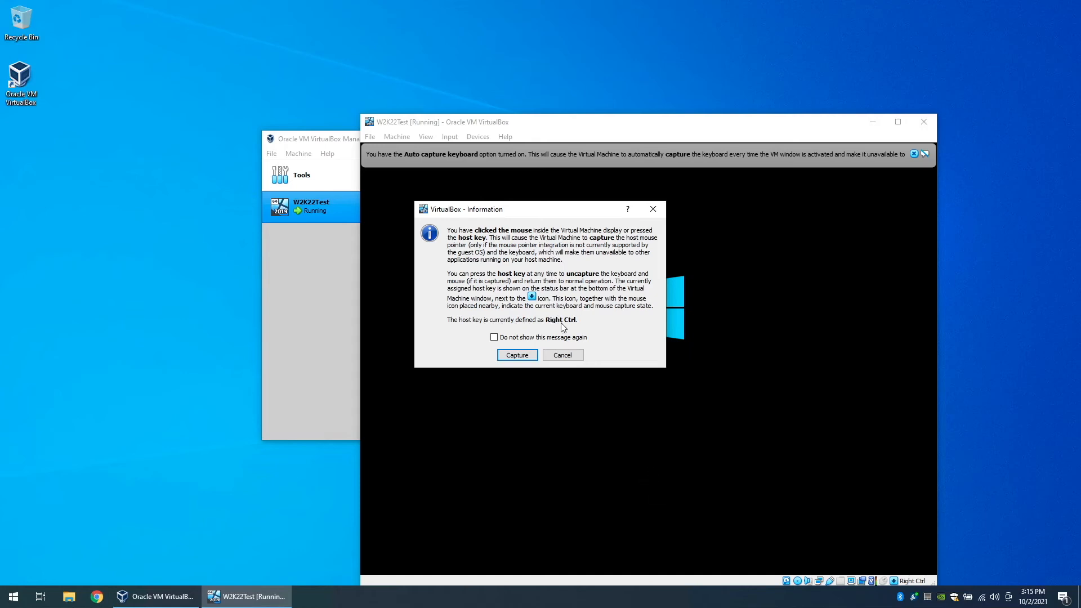
click(517, 355)
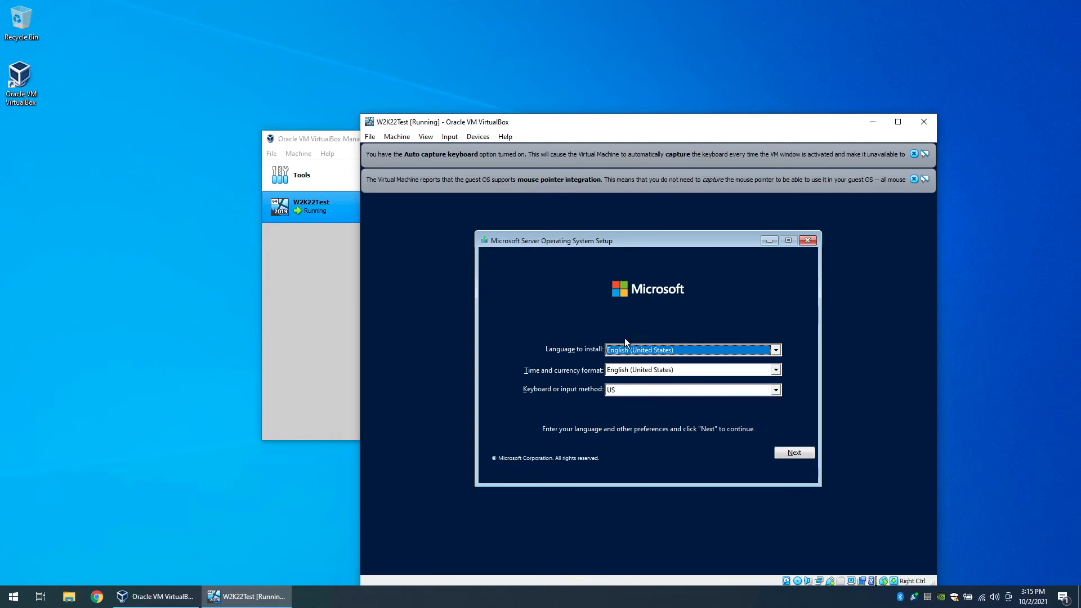
Start the server installation with the default language settings and choose Windows Server 2022 Standard Evaluation (Desktop Experience).
click(788, 453)
click(664, 364)
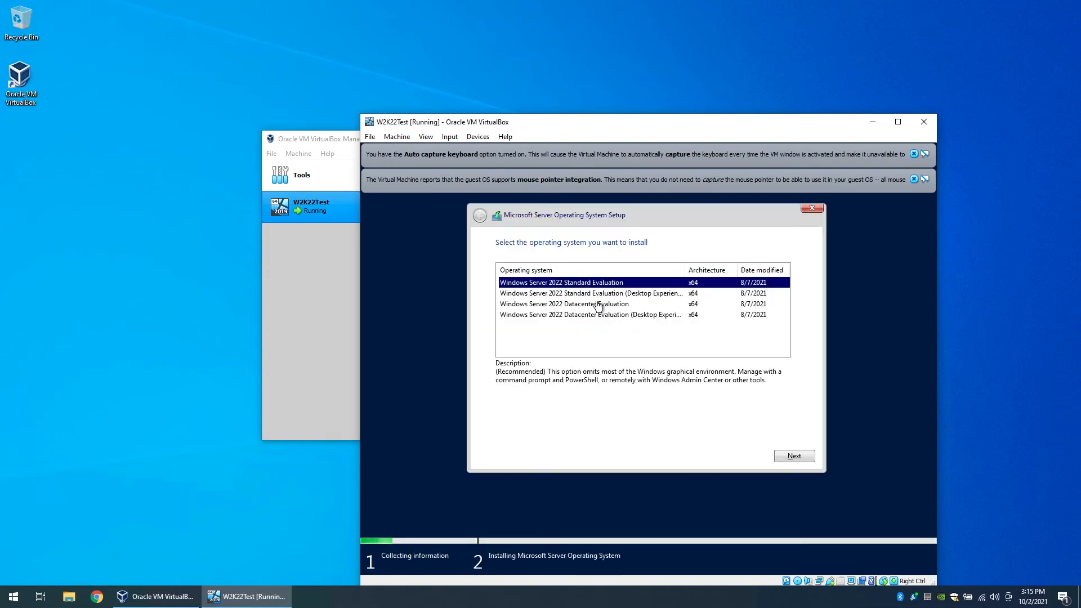
click(581, 293)
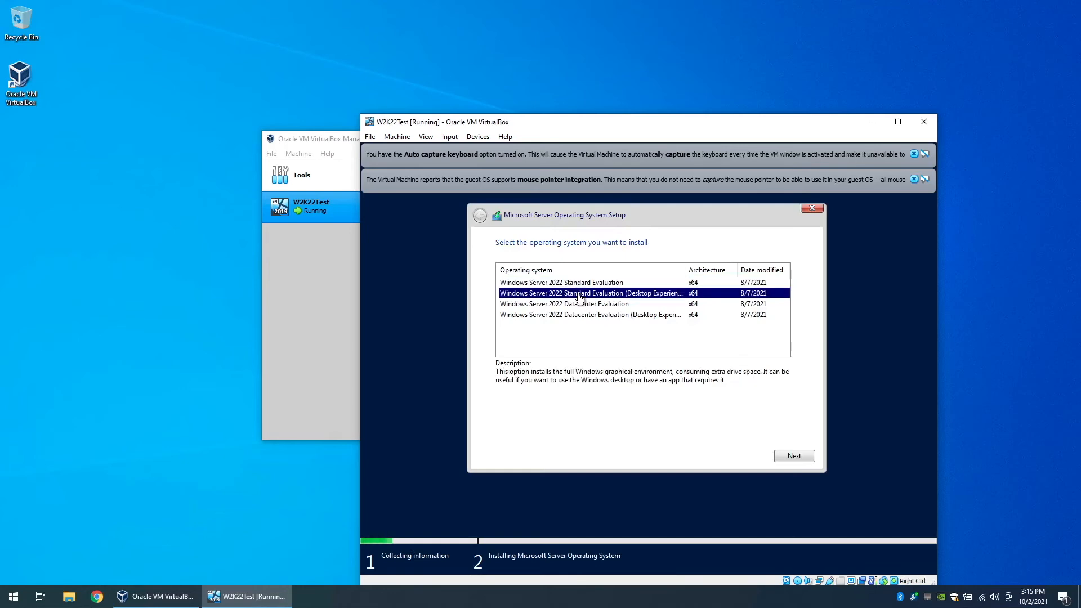
click(793, 455)
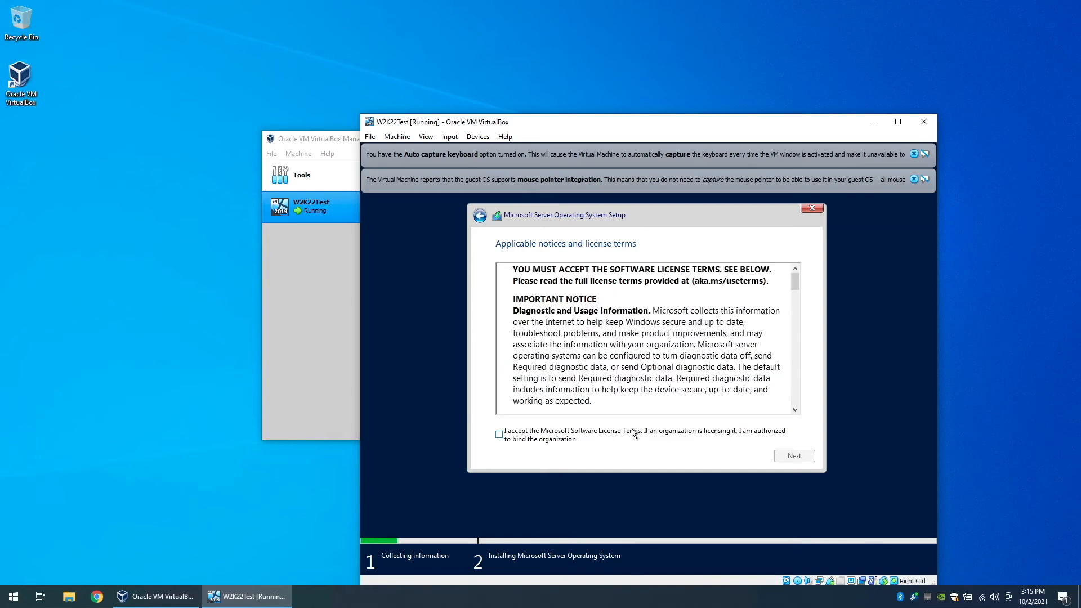
Accept the Microsoft Software License Terms and install the operating system on Drive 0 Unallocated Space.
click(541, 438)
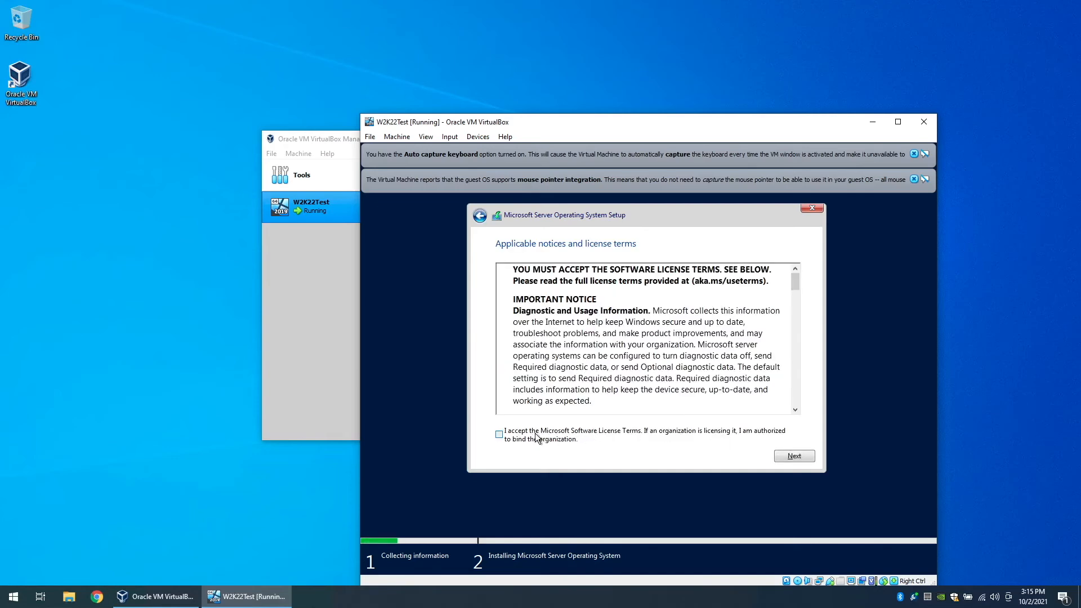
click(794, 455)
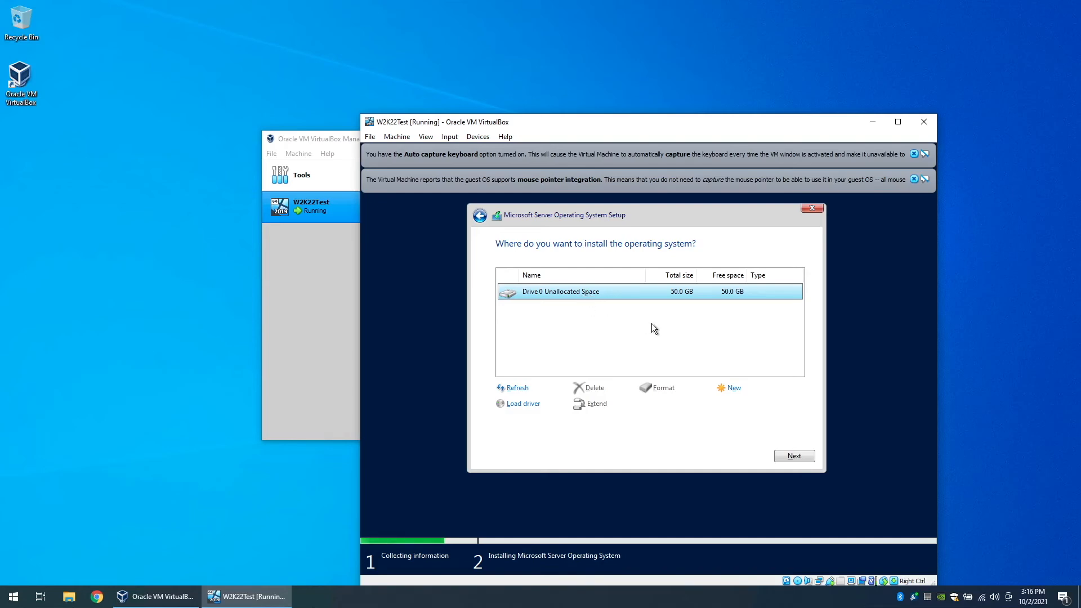
click(788, 456)
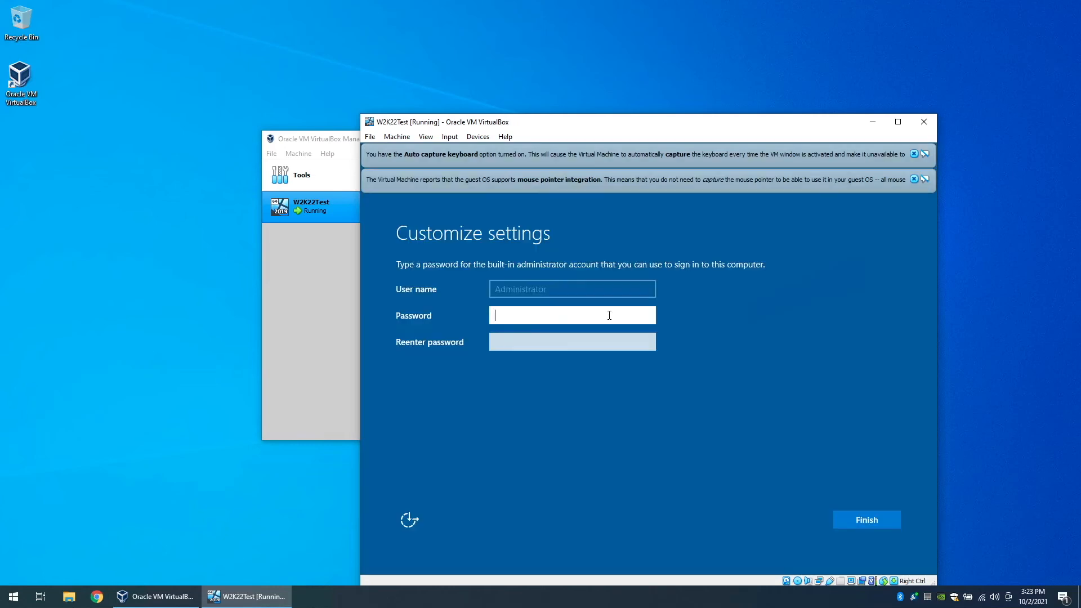
Enter and confirm a password for the built-in administrator account, and finish the setup.
text(********)
key(Tab)
text(********)
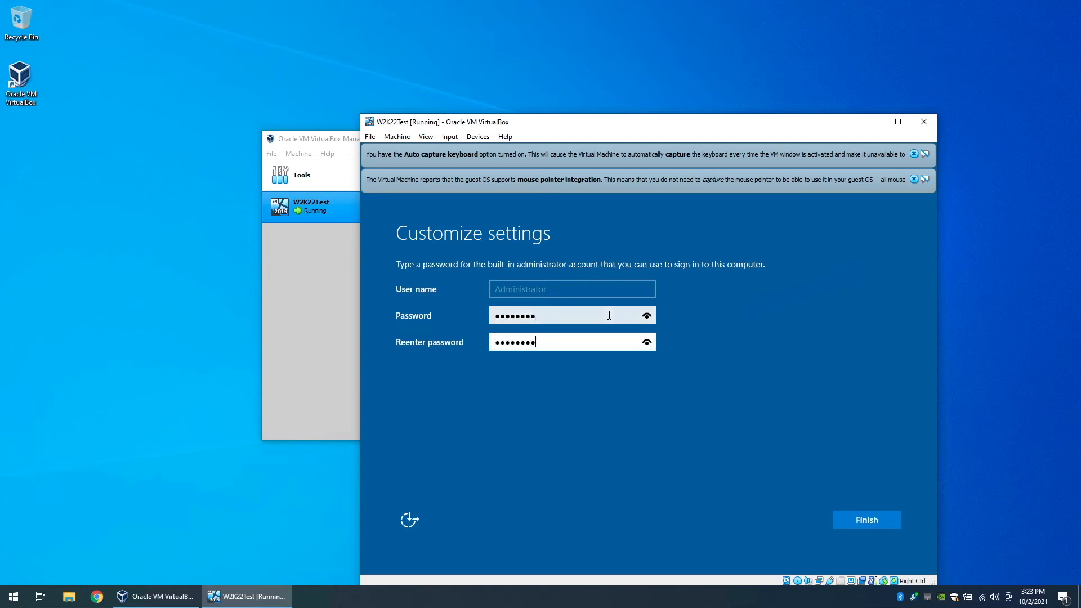
click(868, 517)
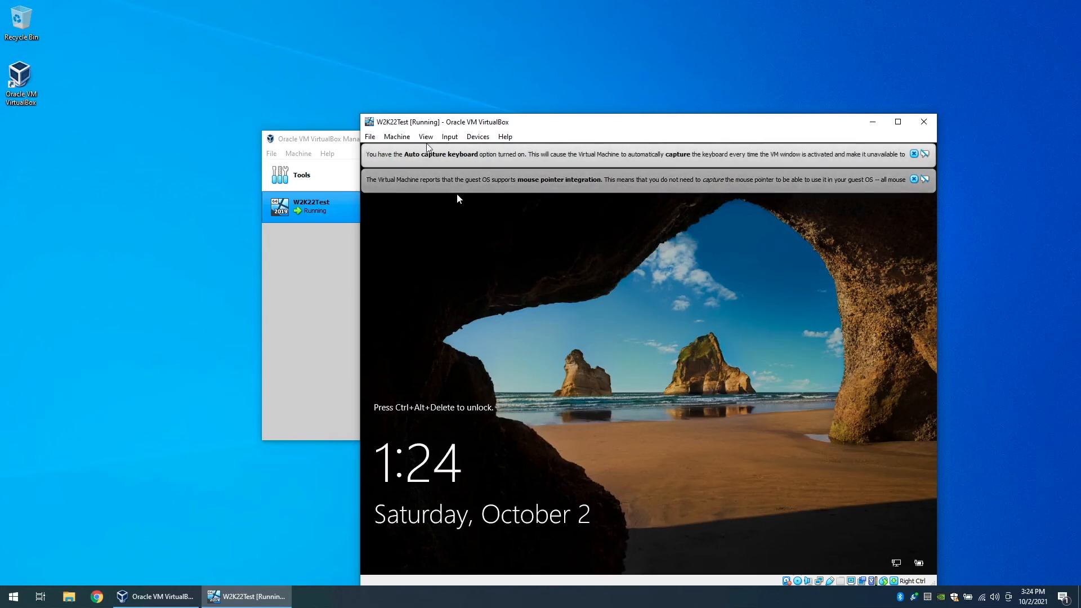
Send Ctrl-Alt-Del to the virtual machine to unlock its lock screen.
click(450, 137)
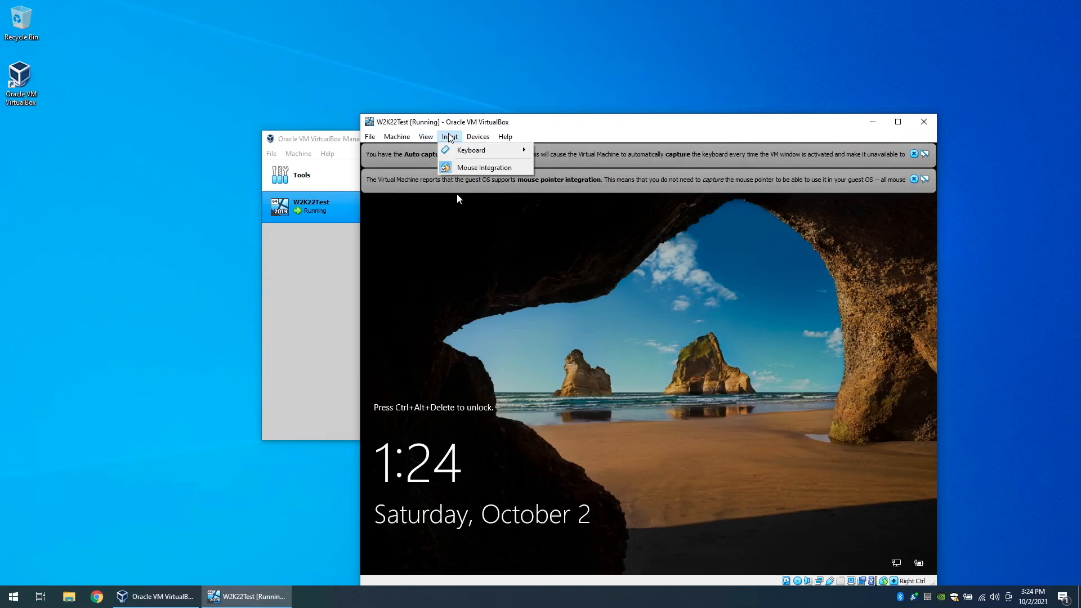
mouse_move(485, 154)
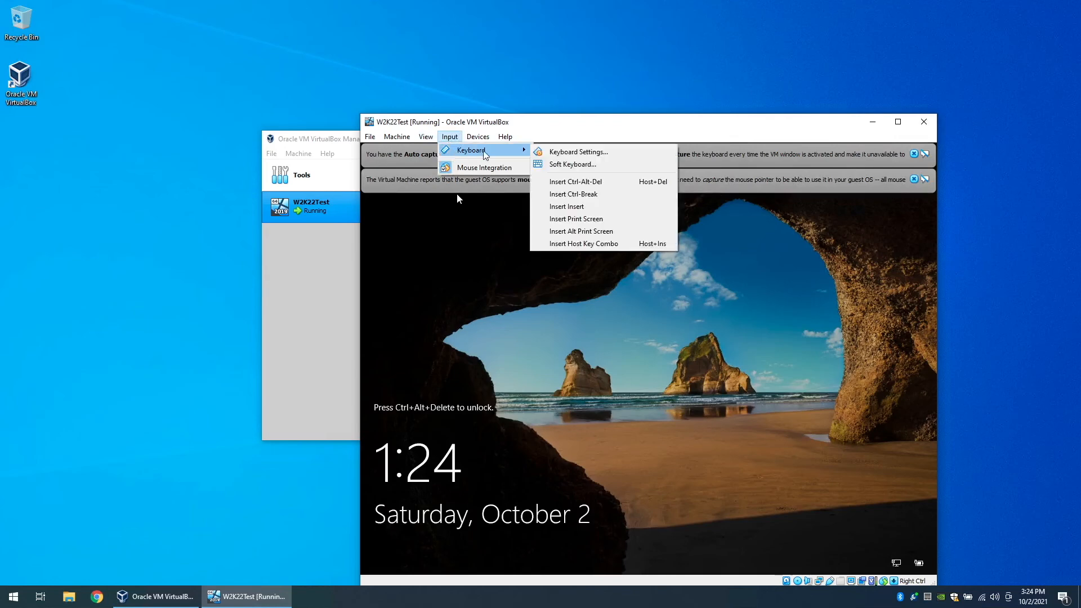
click(561, 182)
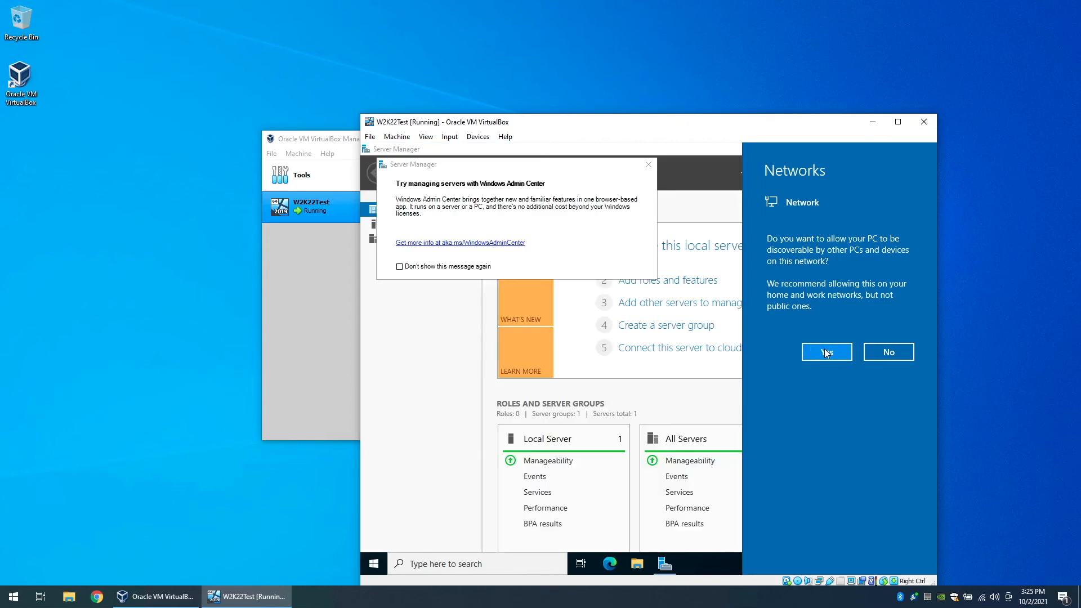
Allow the server to be discoverable on the network and permanently dismiss the Windows Admin Center message.
click(826, 351)
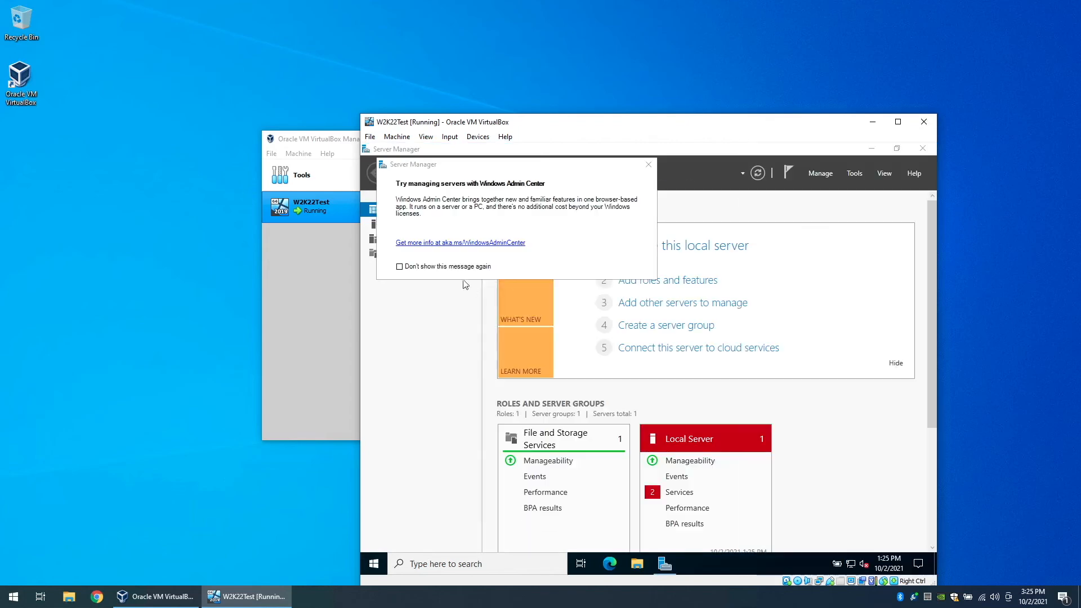
click(400, 266)
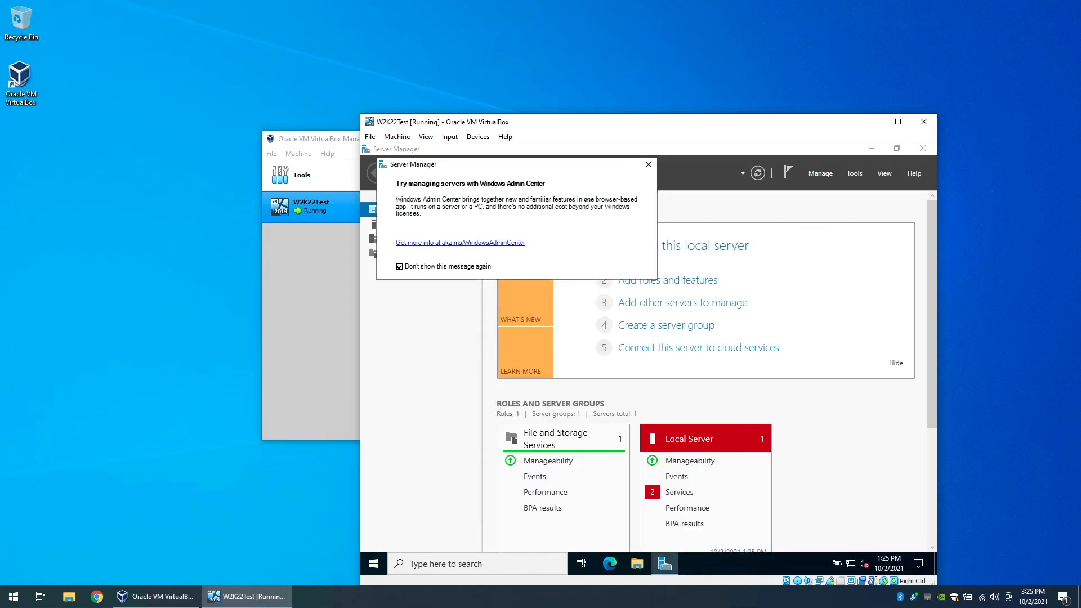
click(647, 165)
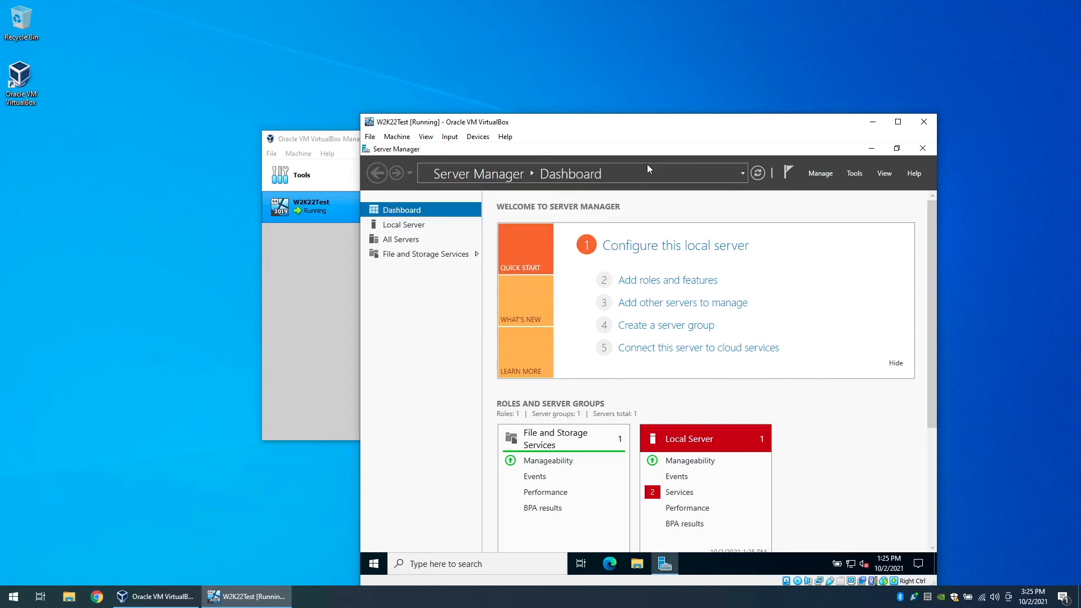
Check for Windows updates from the Local Server properties, closing Settings and Server Manager when done.
click(394, 225)
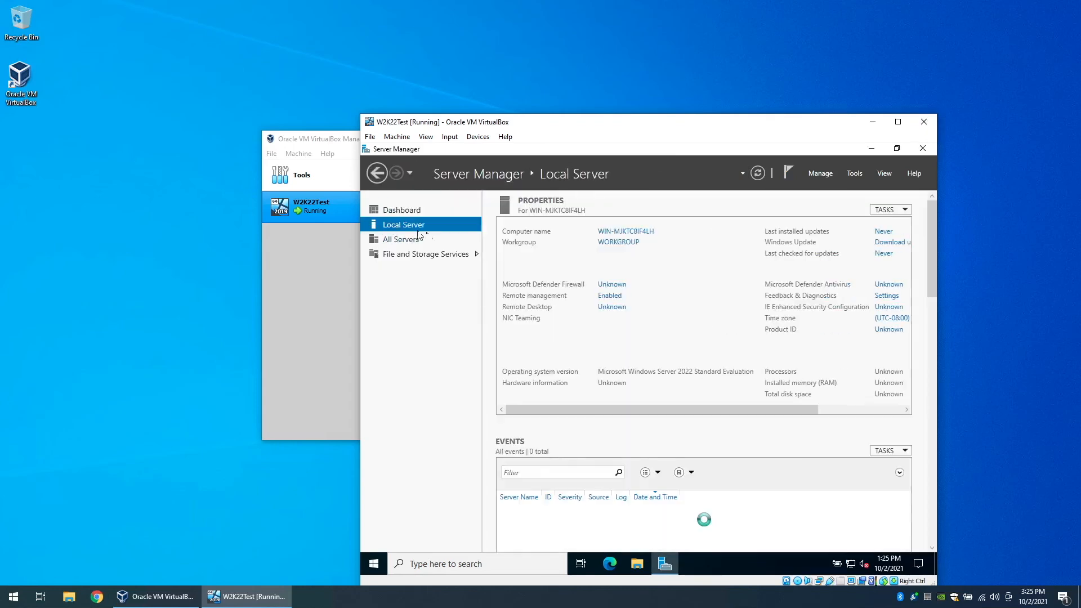
click(884, 244)
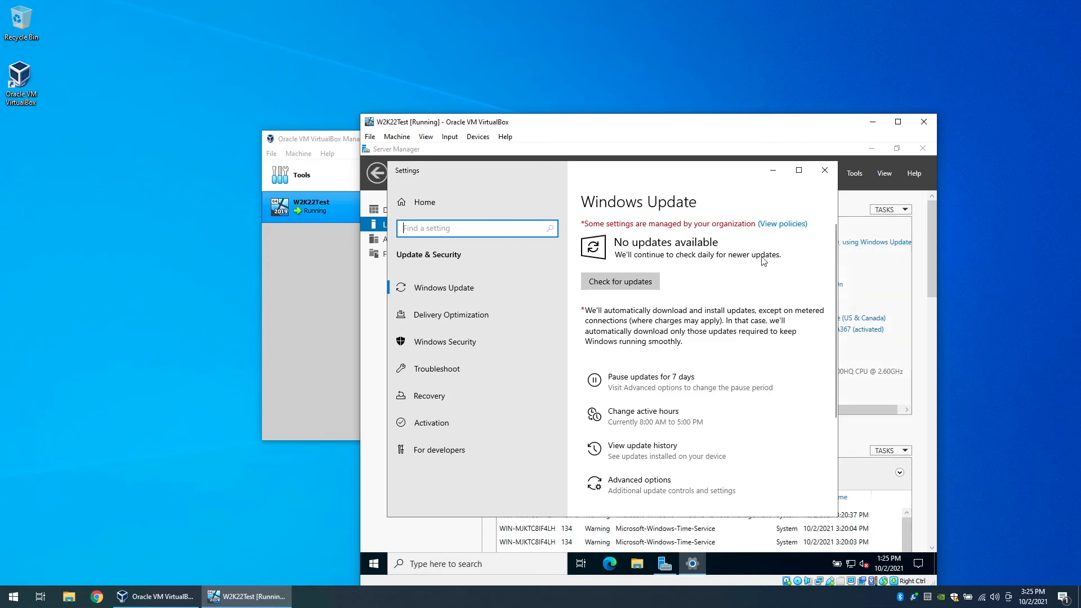
click(634, 279)
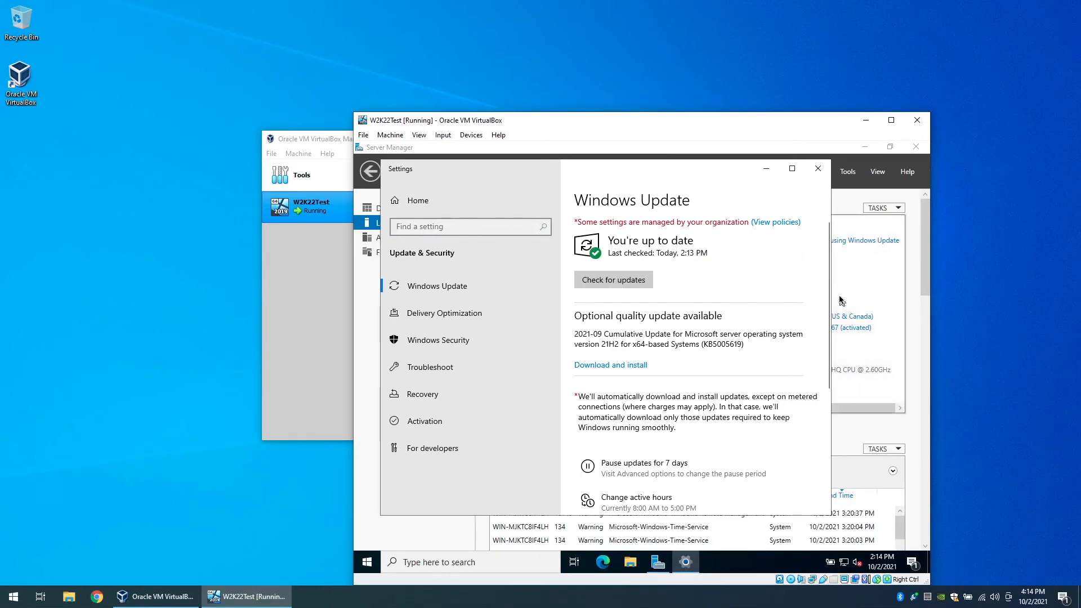
click(820, 169)
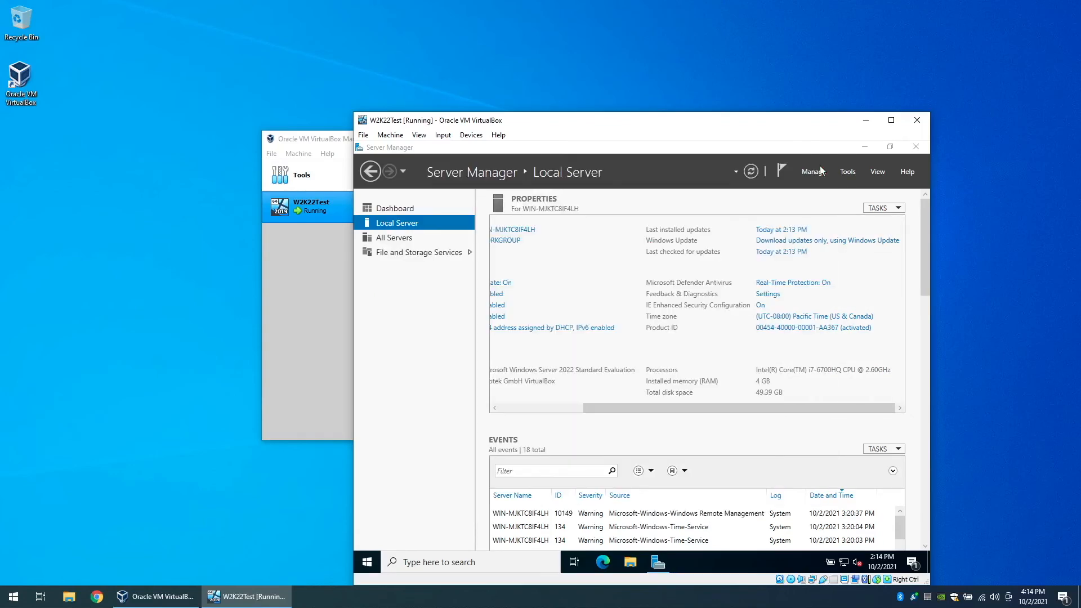
click(916, 147)
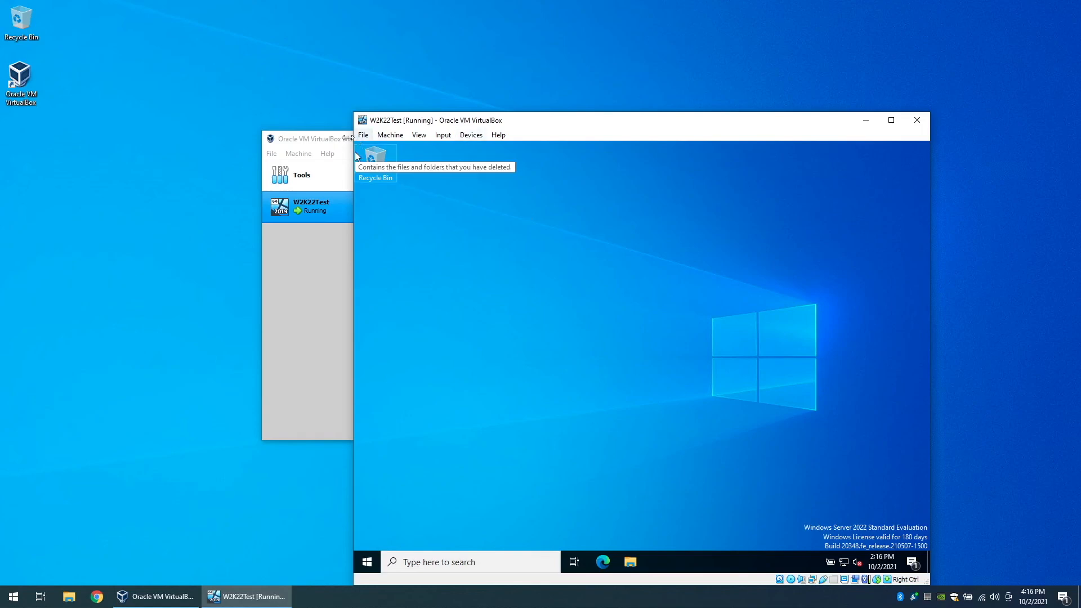
Open the W2K22Test machine's settings in VirtualBox Manager and review the System motherboard and processor options.
click(334, 144)
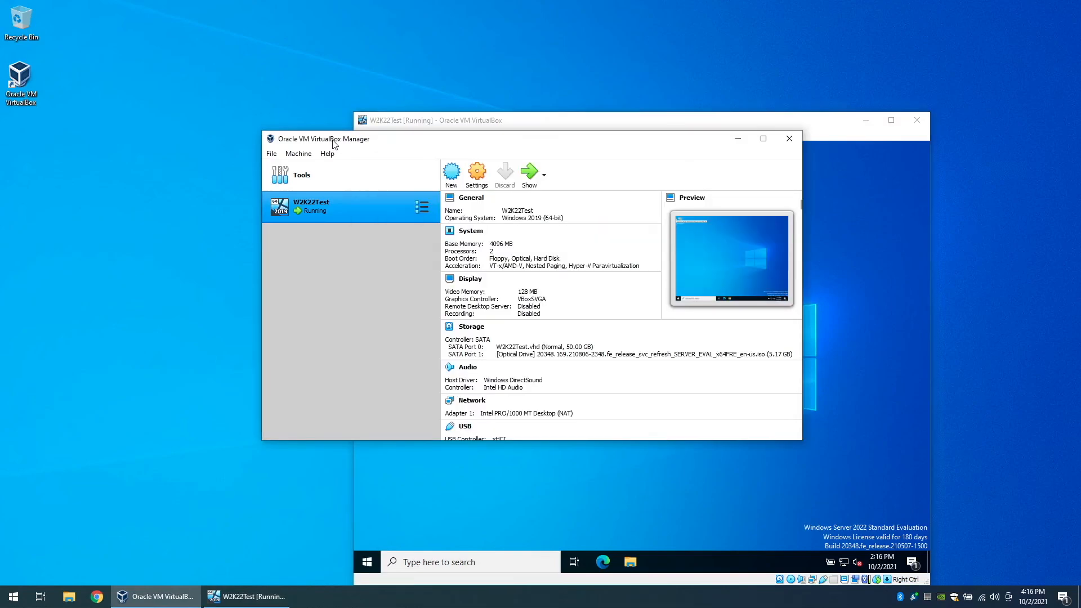
click(479, 179)
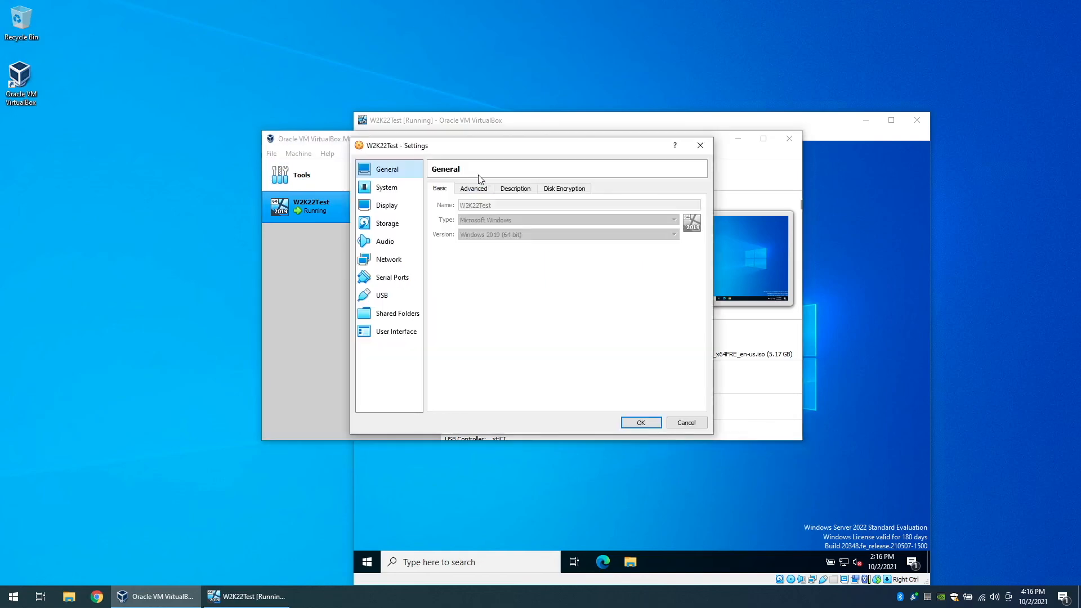
click(409, 190)
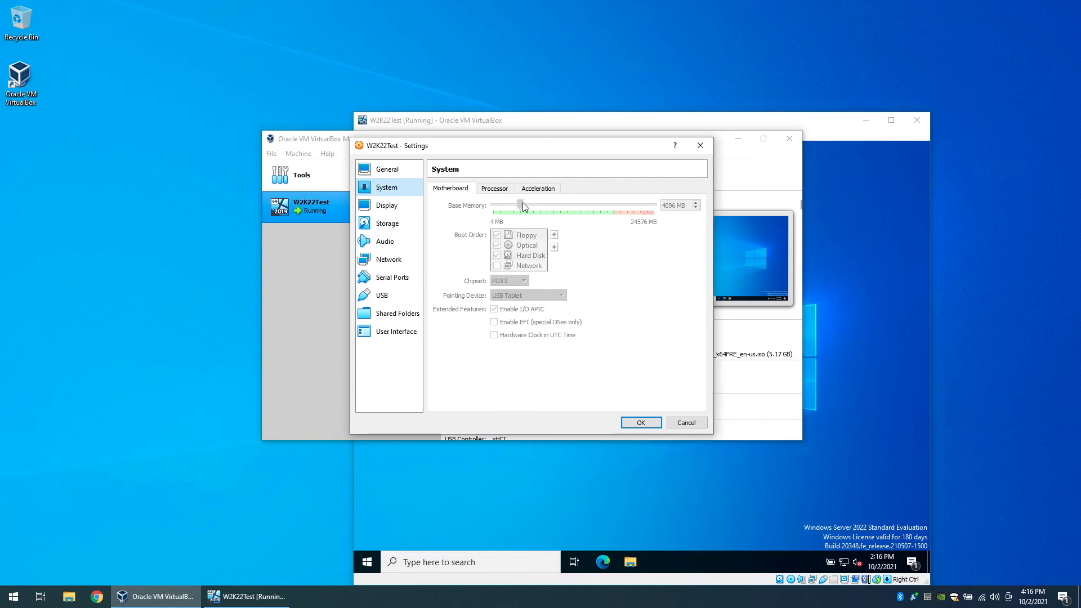
click(494, 190)
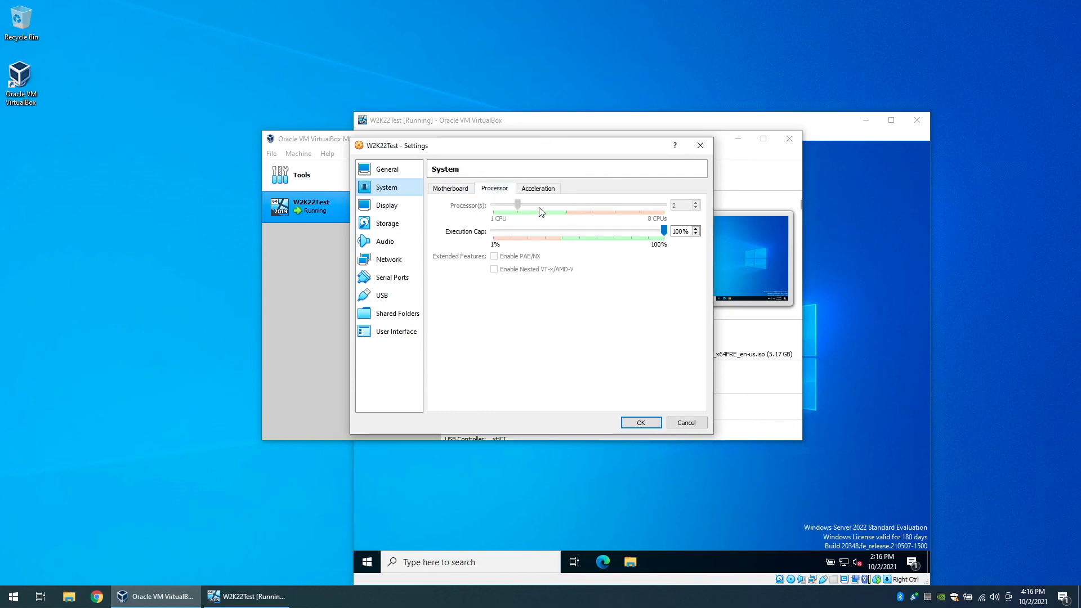
click(450, 191)
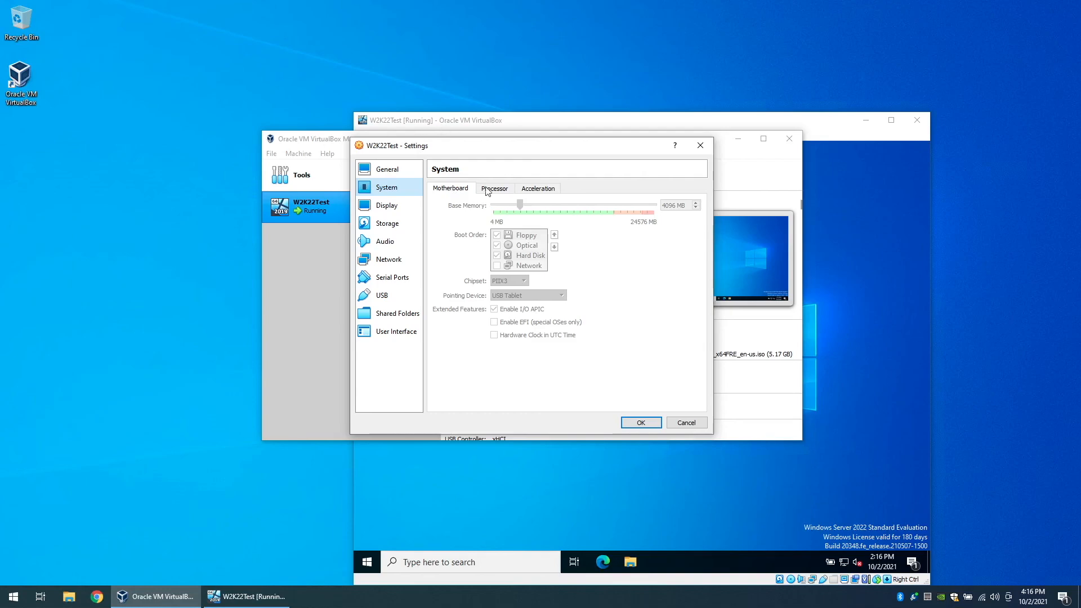
Shut down Windows Server from inside the running W2K22Test virtual machine.
click(524, 120)
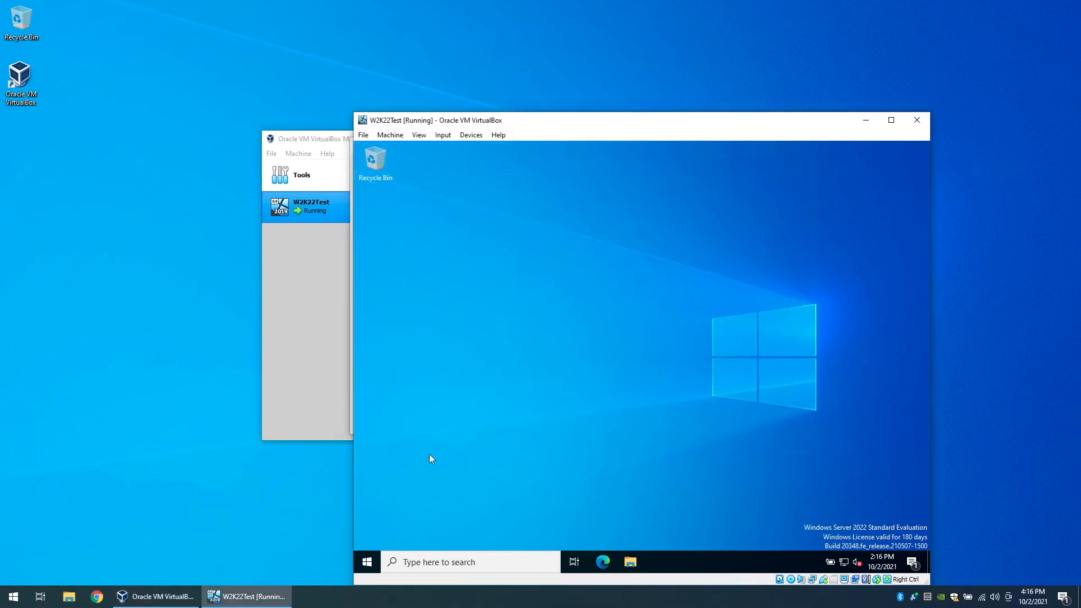
right_click(365, 560)
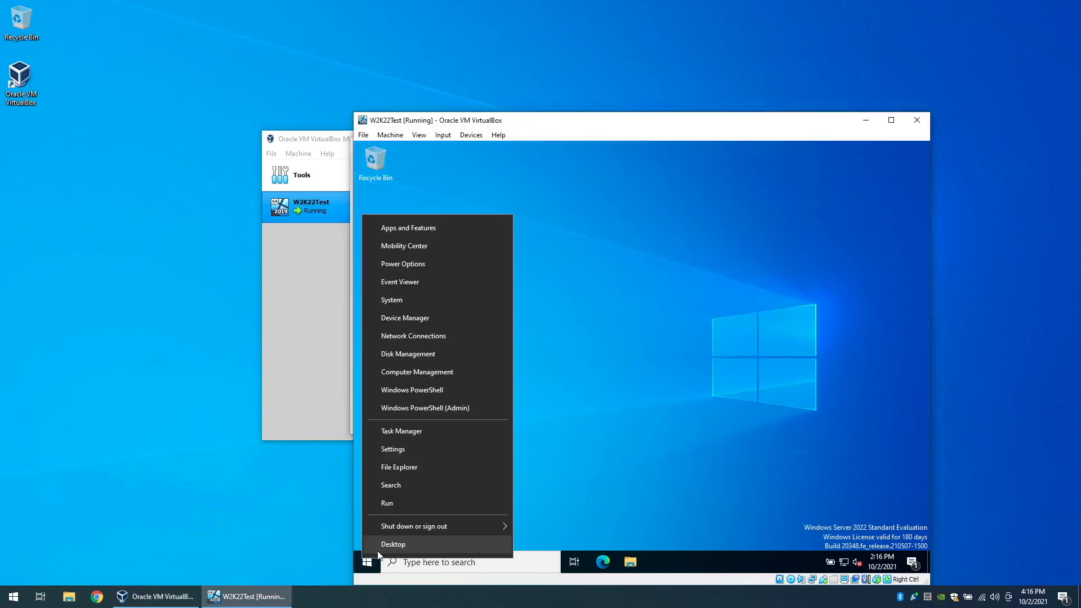
mouse_move(421, 531)
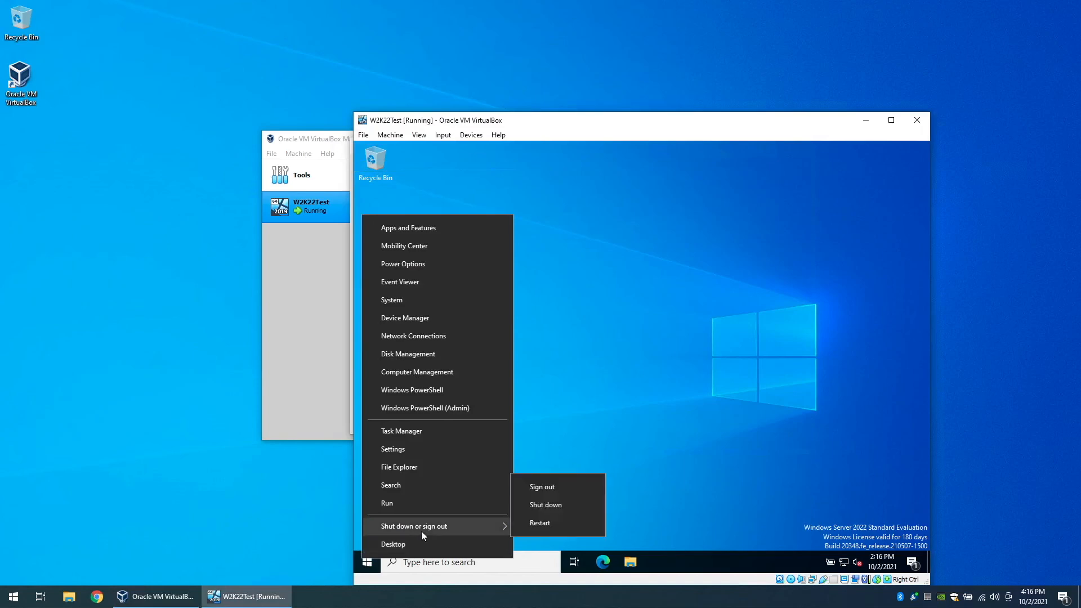
click(560, 506)
click(528, 531)
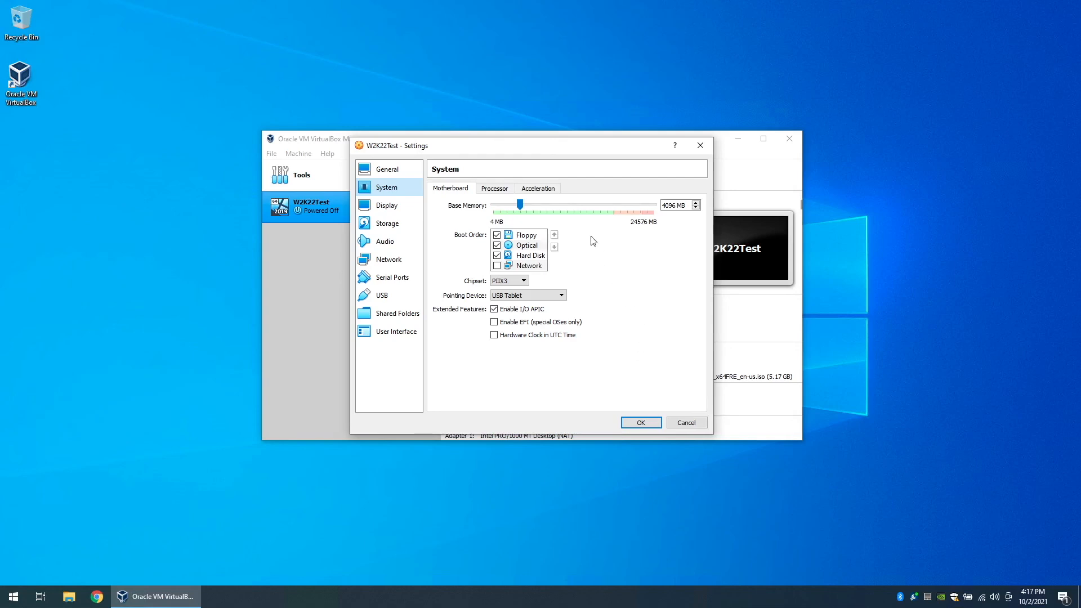
Set W2K22Test's base memory to 2048 MB and its processor count to 1, and save the settings.
drag(519, 202, 506, 203)
click(495, 192)
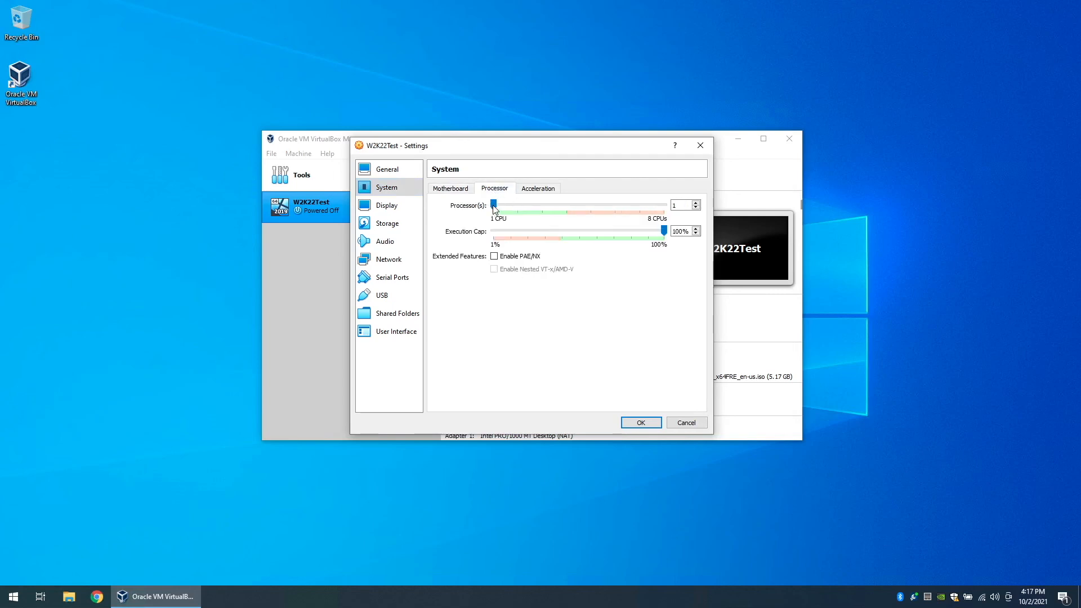
click(640, 425)
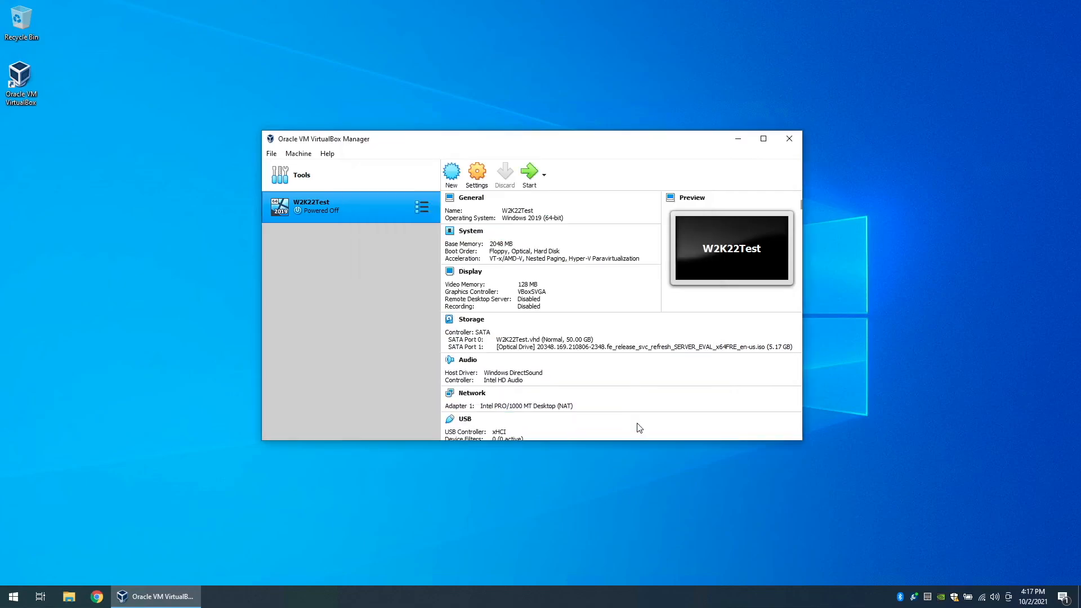